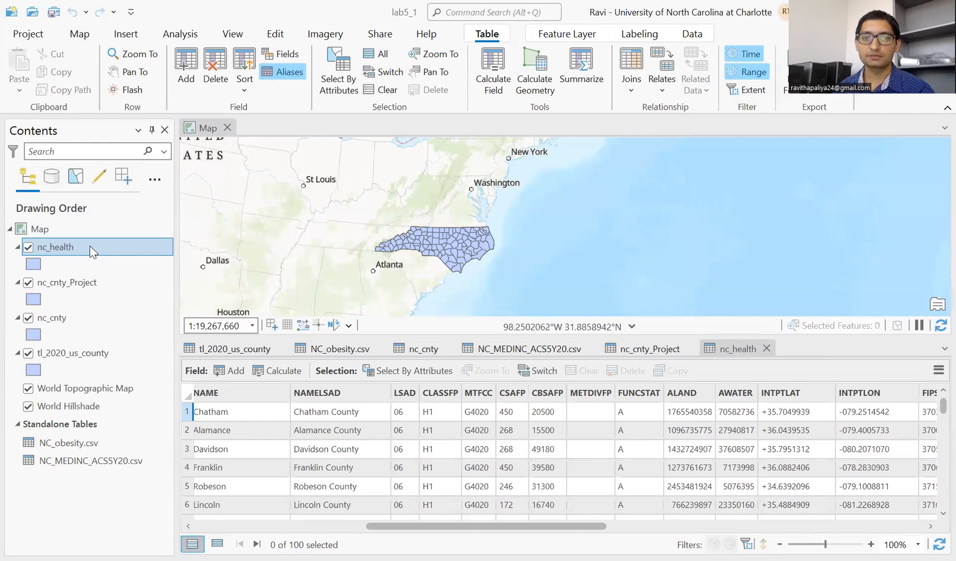
Open the field definitions of nc_health and set the two obesity percentage aliases to Obese_per1 and Obese_per2.
key("F2")
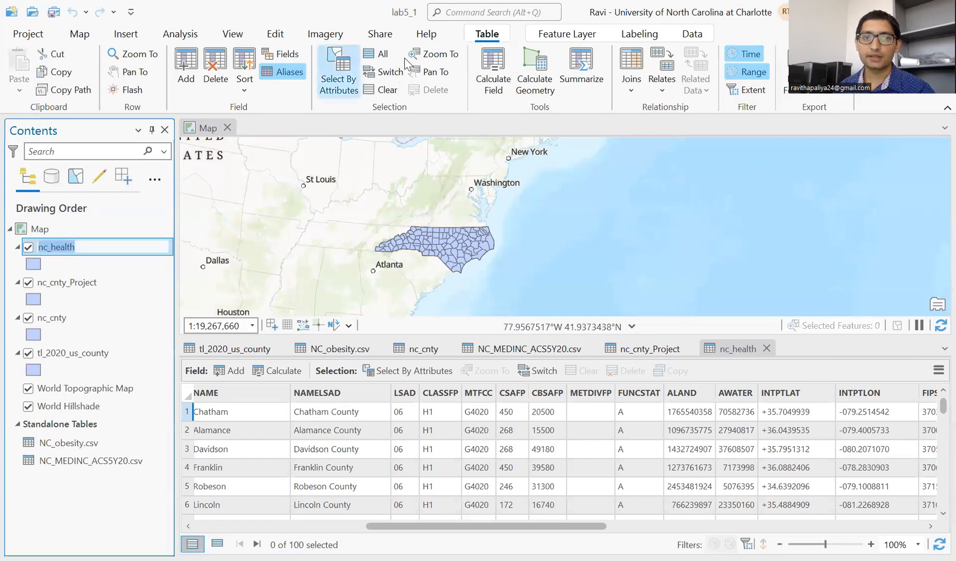
left_click(289, 53)
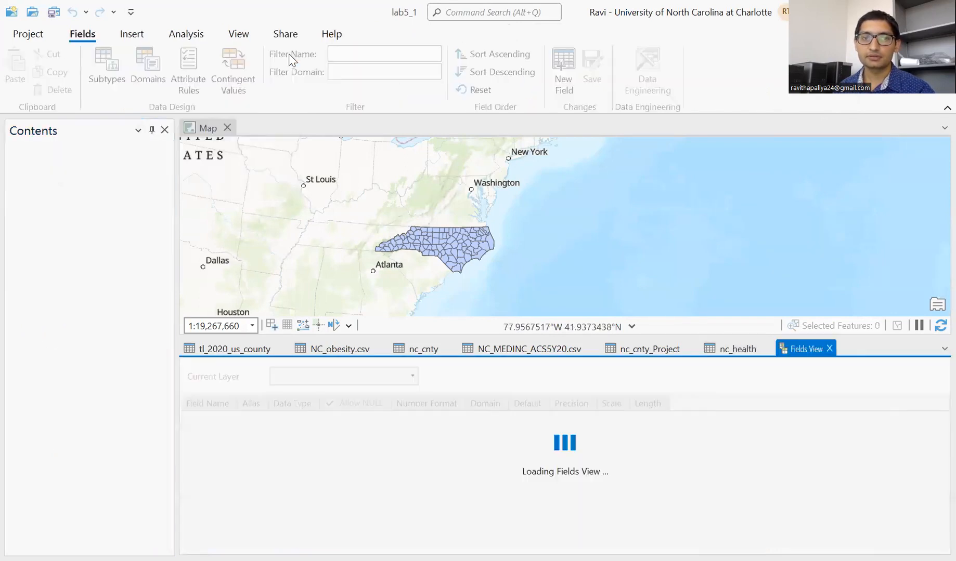
scroll(761, 471, "down", 8)
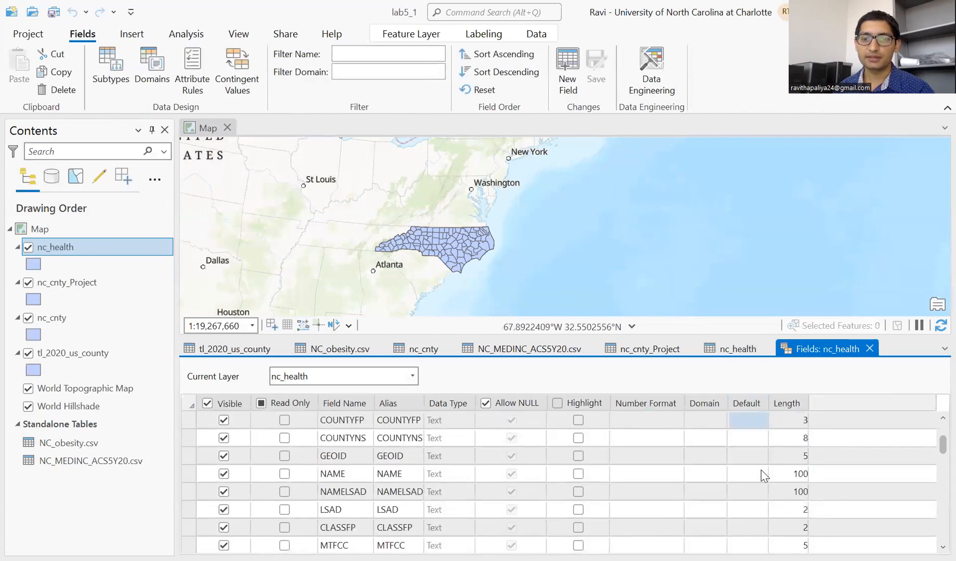
scroll(760, 471, "down", 2)
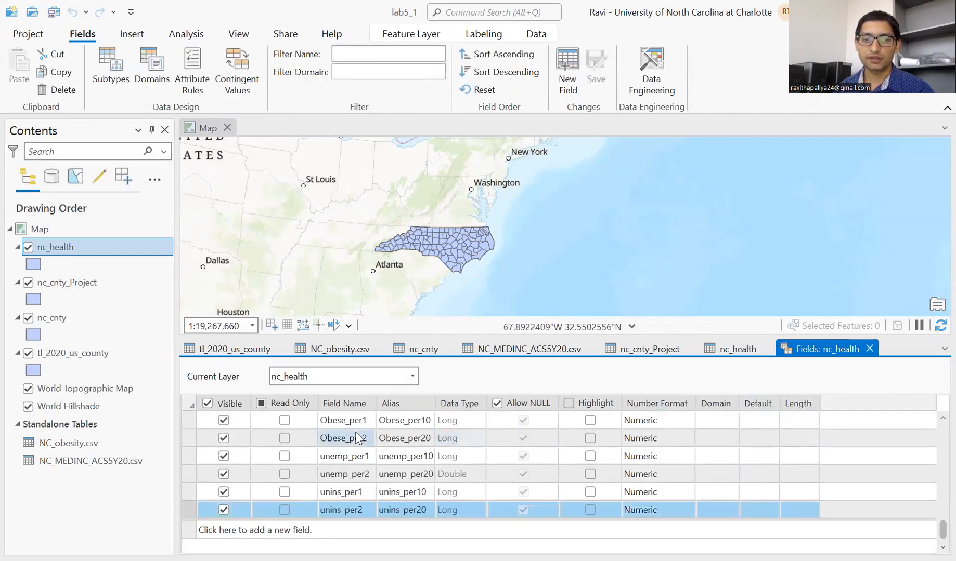
scroll(325, 439, "up", 1)
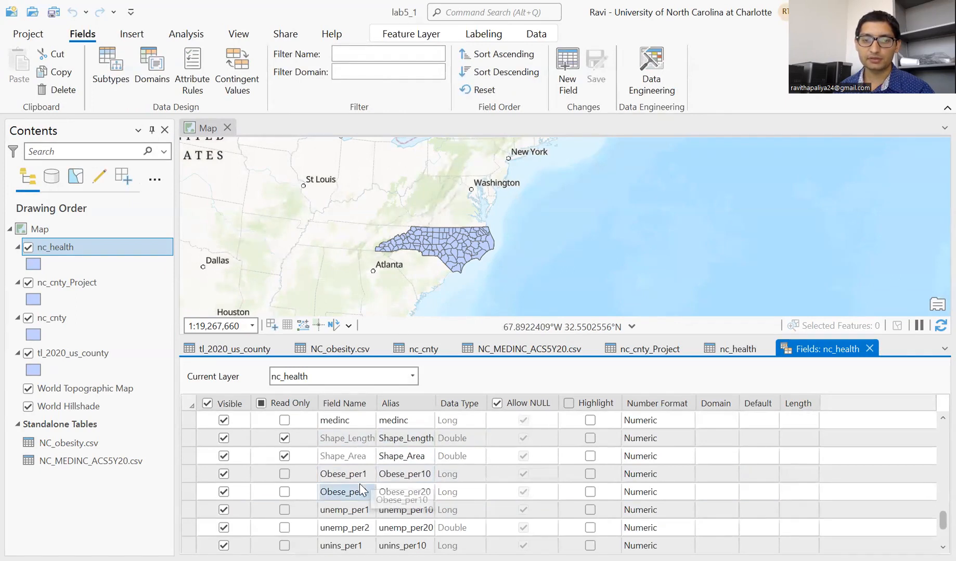
double_click(423, 474)
left_click(434, 474)
key("BackSpace")
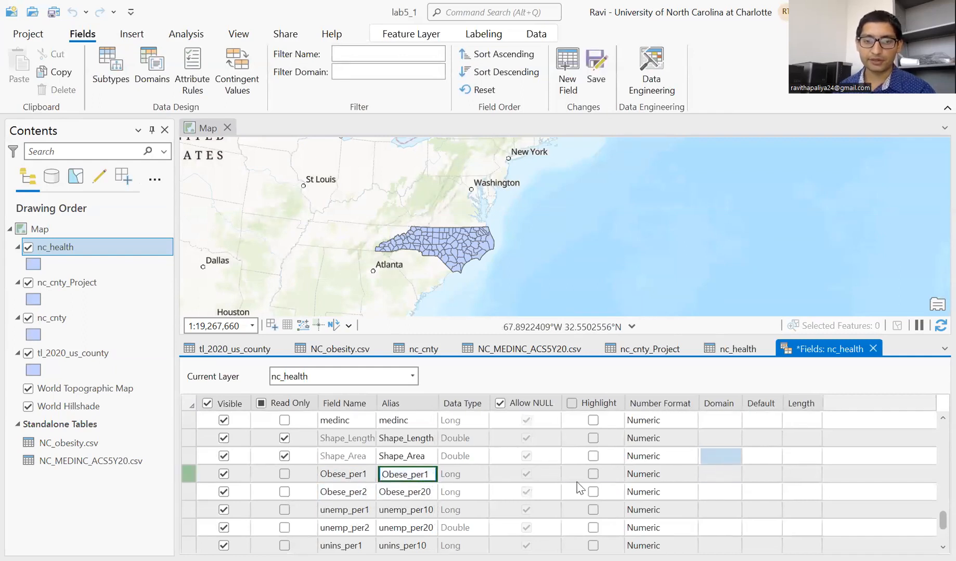
double_click(430, 492)
left_click(430, 491)
key("BackSpace")
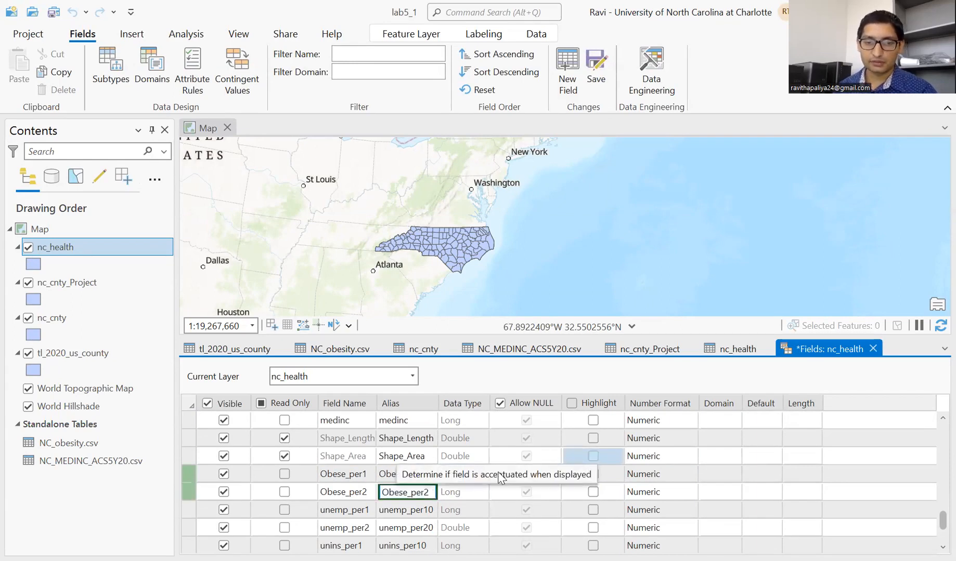
Set the aliases of the two unemployment percentage fields to unemp_per1 and unemp_per2.
double_click(435, 510)
left_click(436, 510)
key("BackSpace")
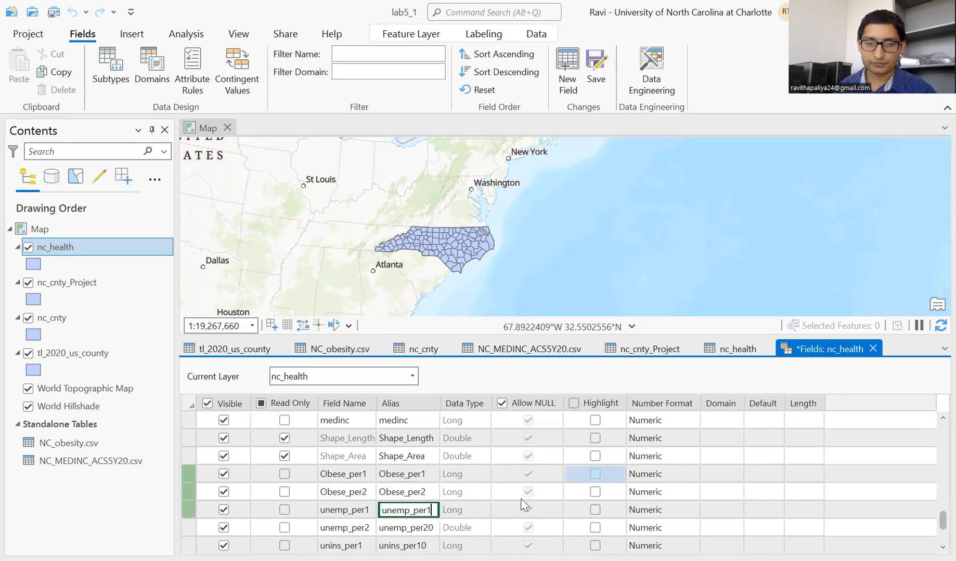
double_click(430, 528)
left_click(430, 528)
key("BackSpace")
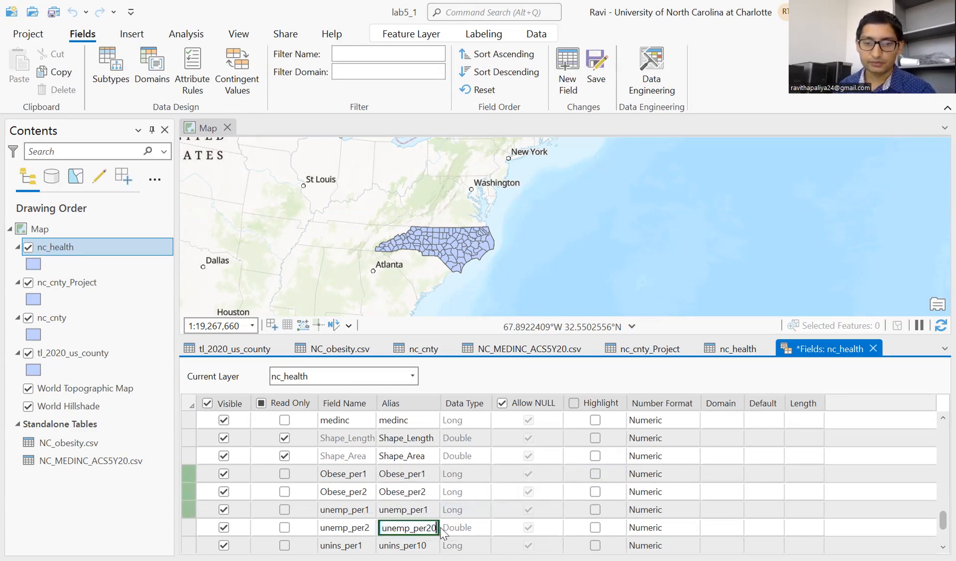
Set the aliases of the two uninsured percentage fields to unins_per2 and unins_per1.
scroll(430, 528, "down", 1)
double_click(430, 528)
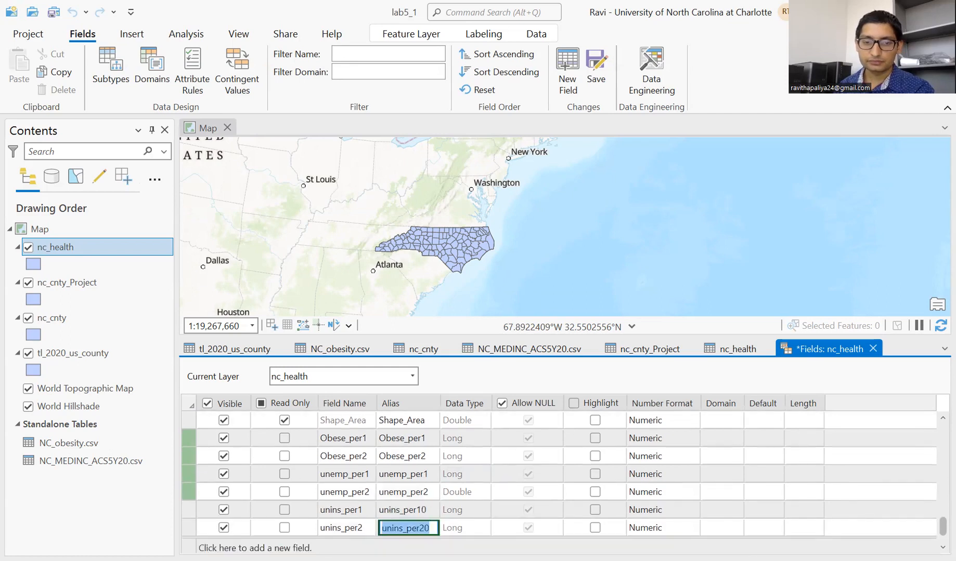
left_click(431, 522)
key("BackSpace")
double_click(433, 511)
left_click(433, 510)
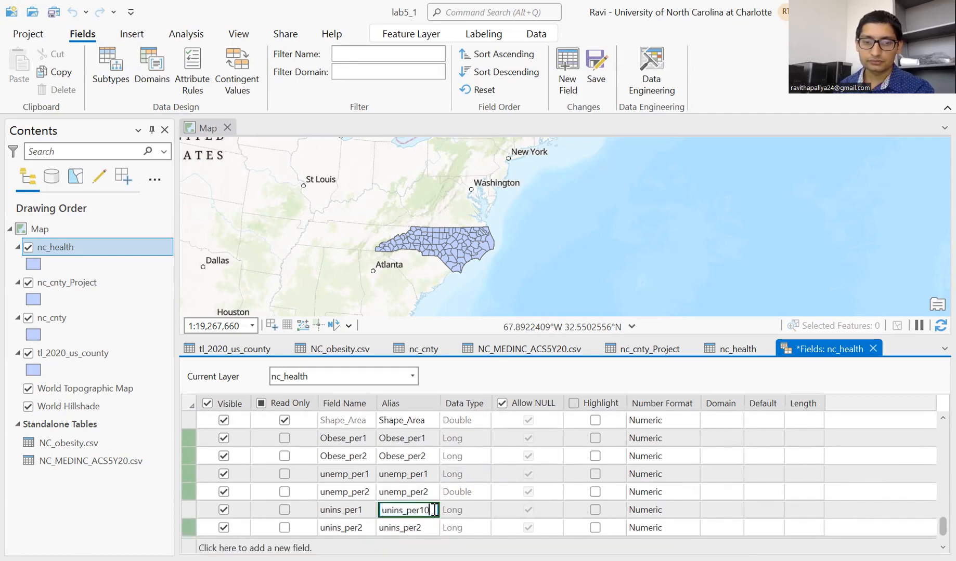
key("BackSpace")
left_click(429, 492)
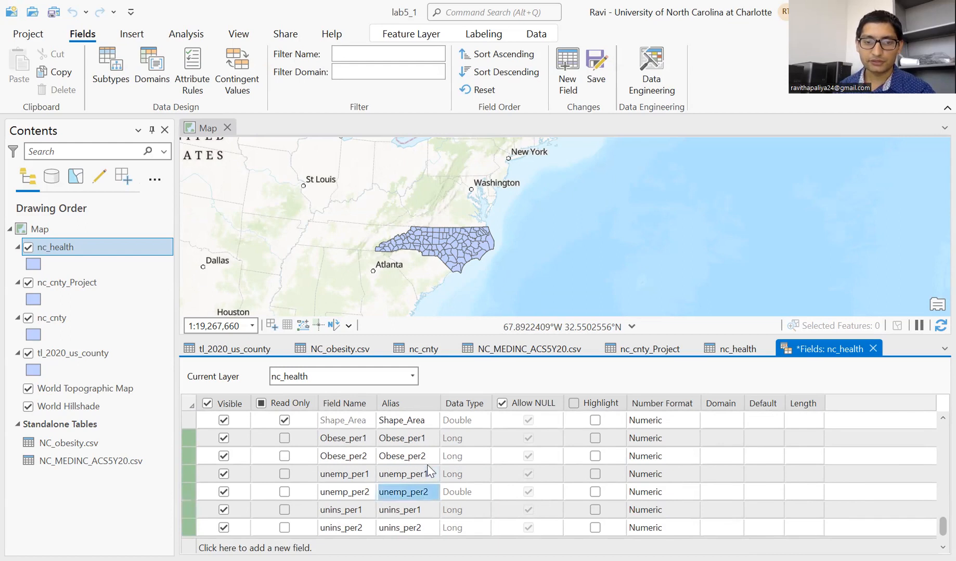
Save the alias changes and return to the last columns of the nc_health attribute table.
left_click(592, 61)
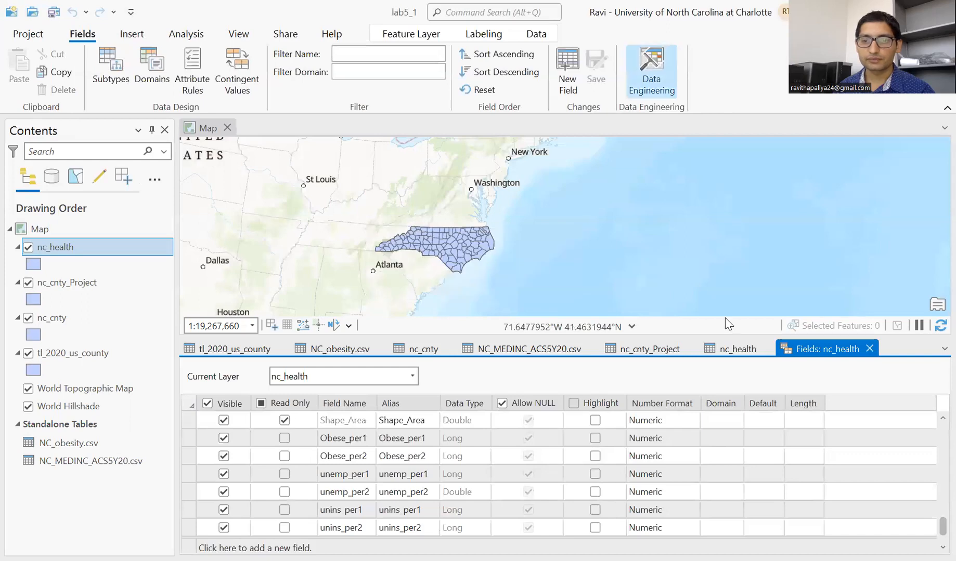
left_click(869, 348)
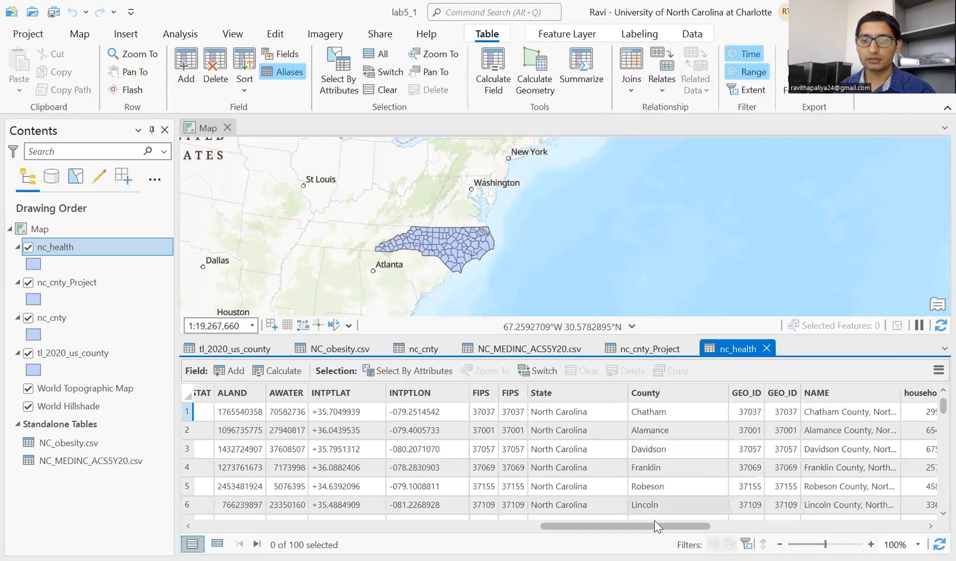
left_click(801, 524)
left_click(829, 525)
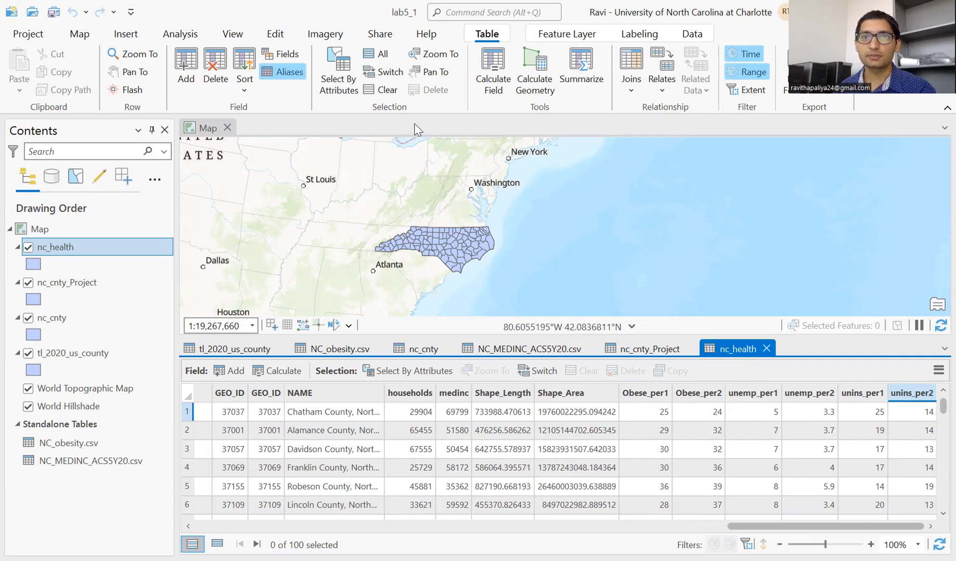
Reopen the nc_health field definitions and add a new field named obese_ch at the end of the list.
left_click(279, 55)
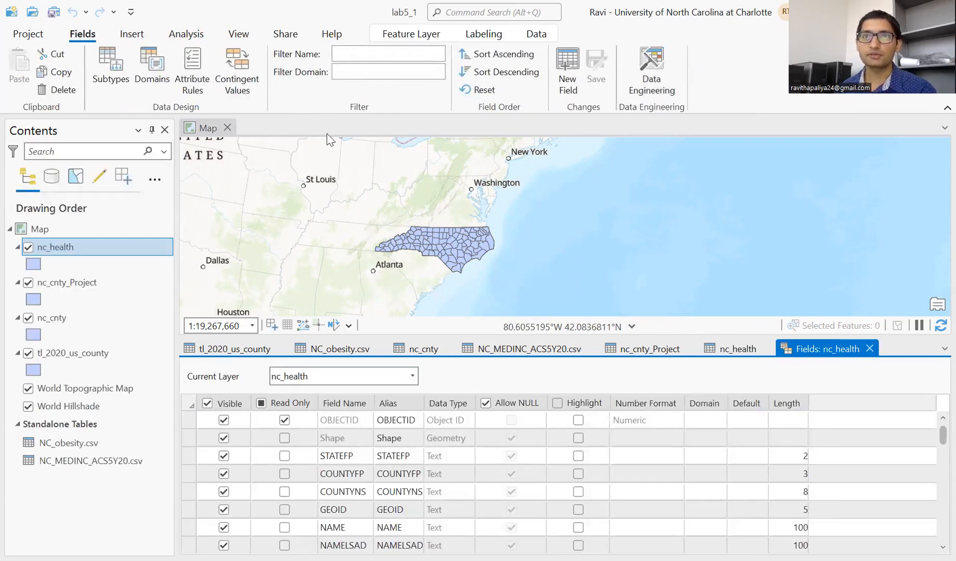
scroll(493, 424, "down", 6)
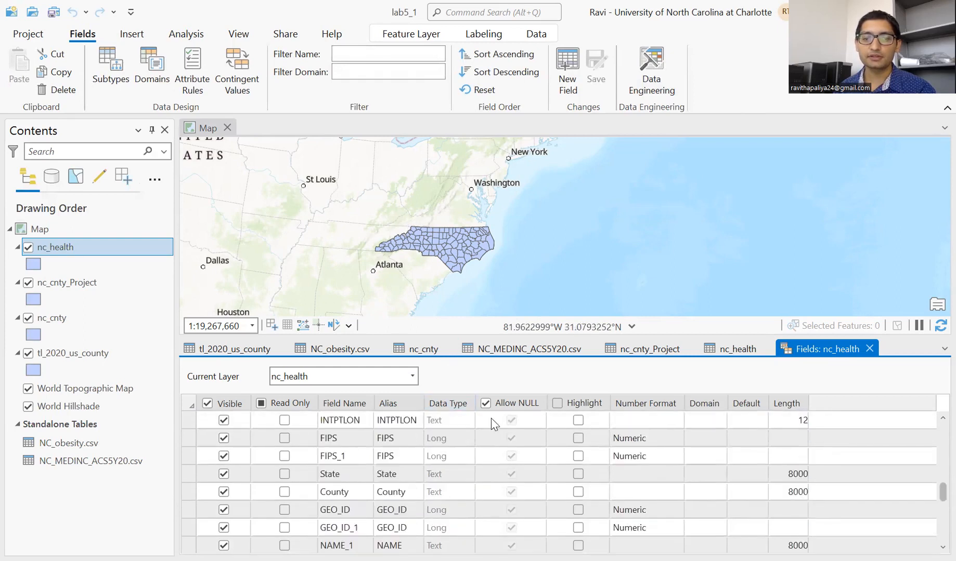
scroll(493, 424, "down", 10)
left_click(263, 531)
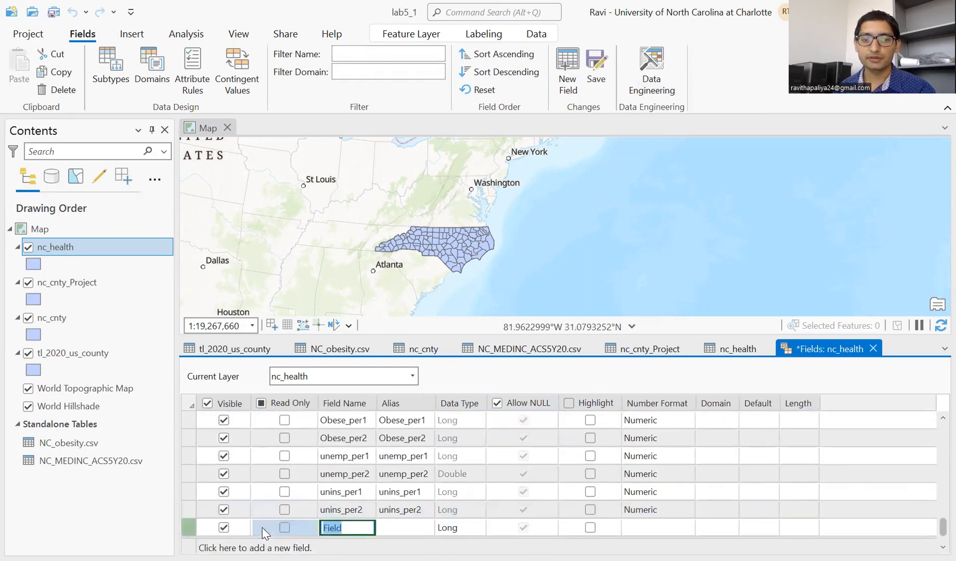
left_click(347, 526)
key("BackSpace")
key("BackSpace")
key("BackSpace")
key("BackSpace")
key("BackSpace")
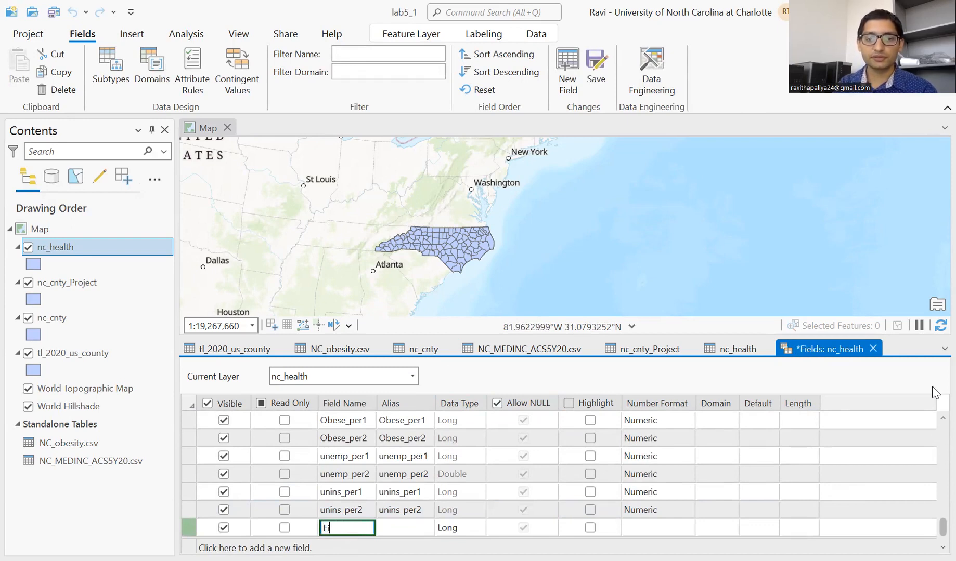
type("obese_ch")
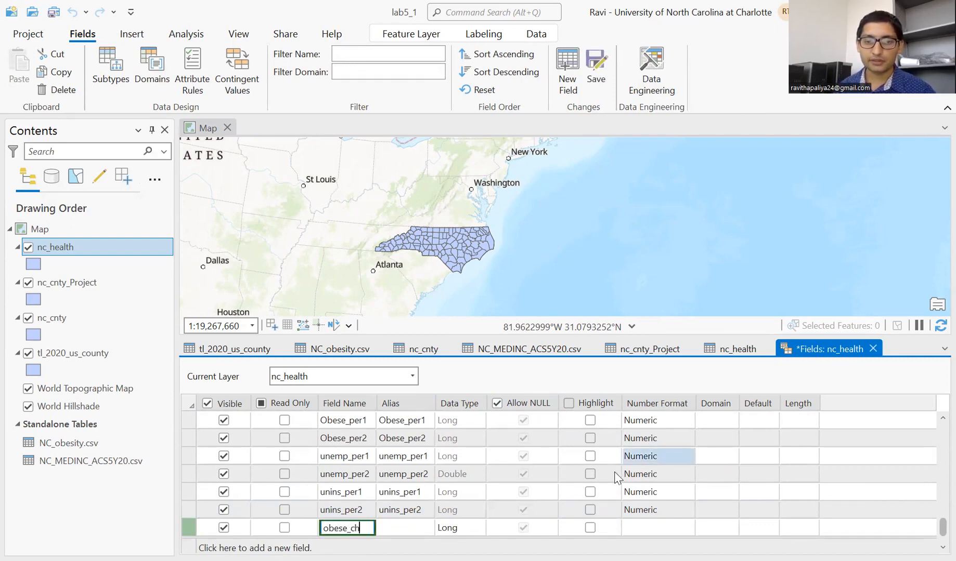
Set the data type of obese_ch to Double, save the new field and close the field definitions.
left_click(448, 528)
left_click(459, 526)
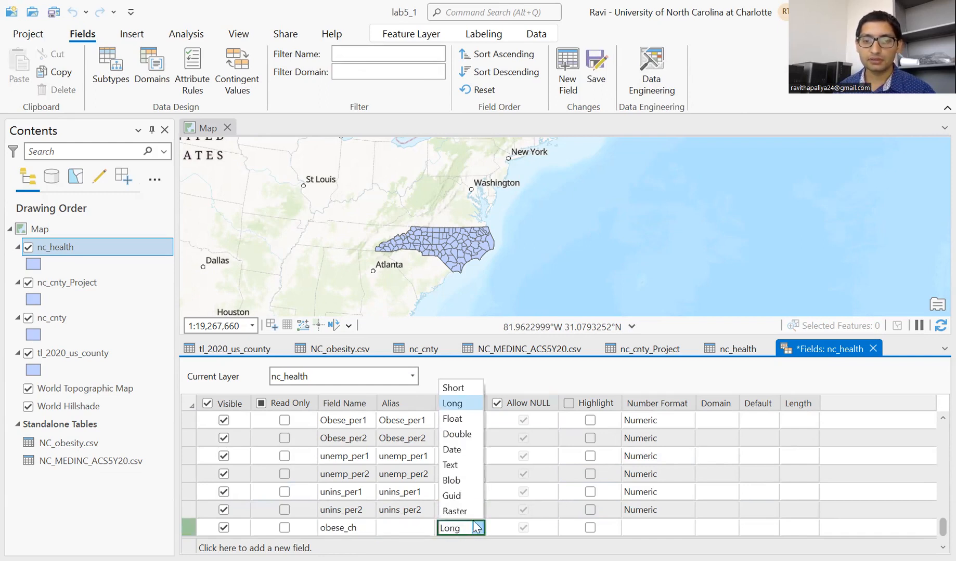
left_click(458, 434)
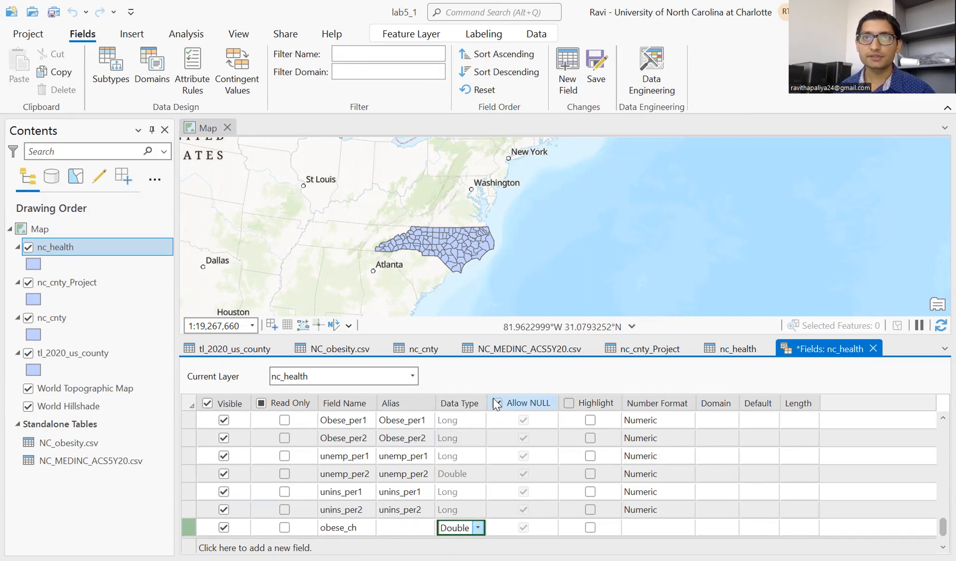
left_click(596, 70)
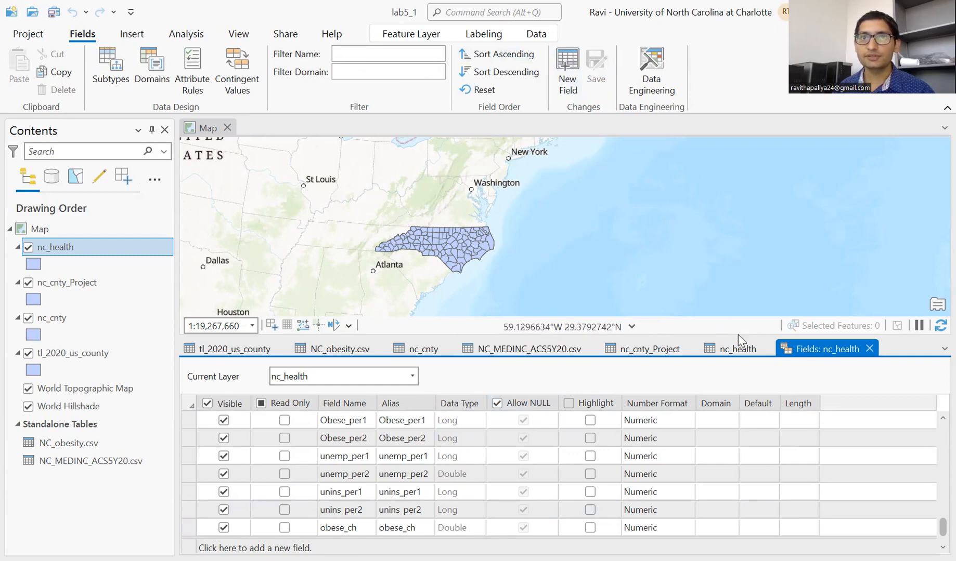
left_click(869, 349)
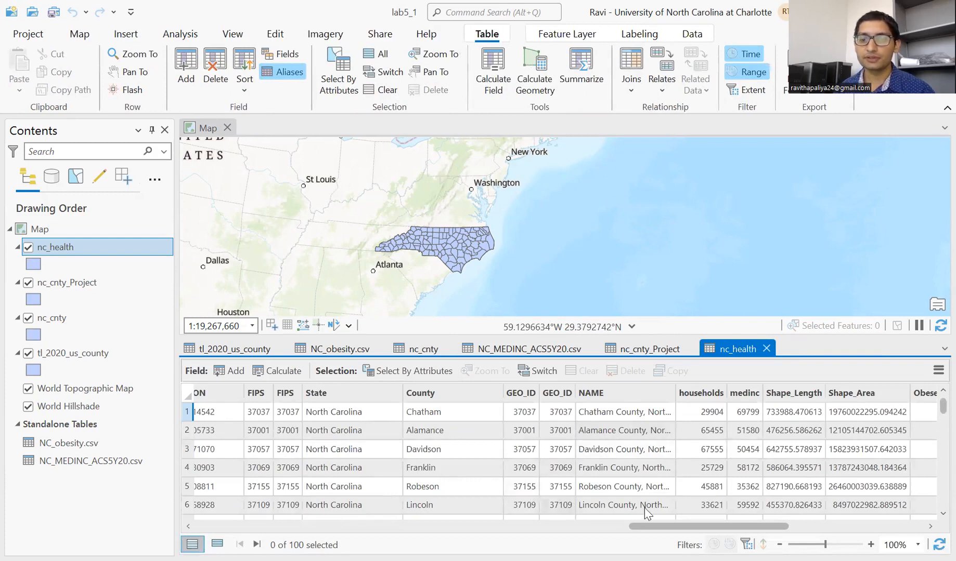
Calculate the obese_ch field in nc_health with the Python 3 expression !Obese_per2!-!Obese_per1!
left_click_drag(661, 526, 780, 526)
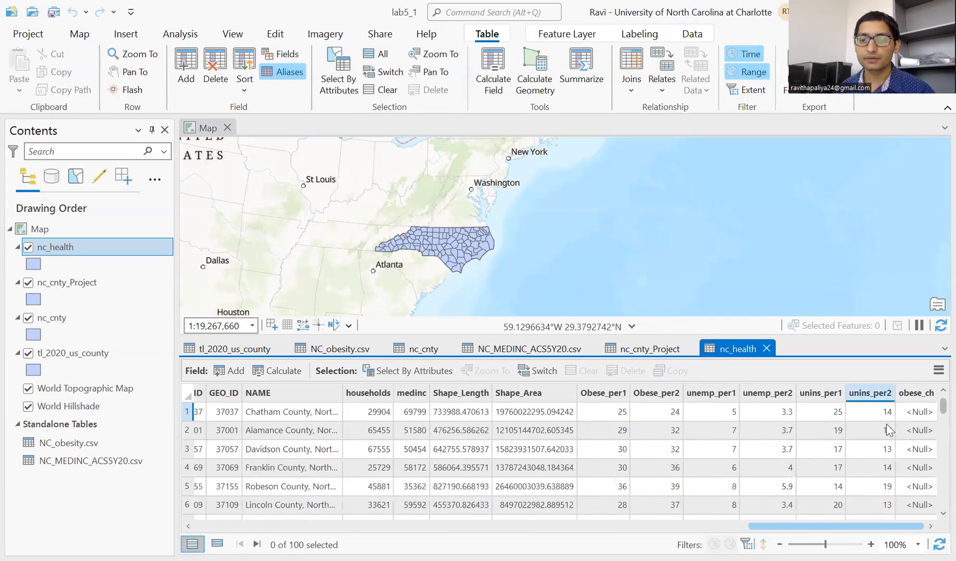
right_click(922, 391)
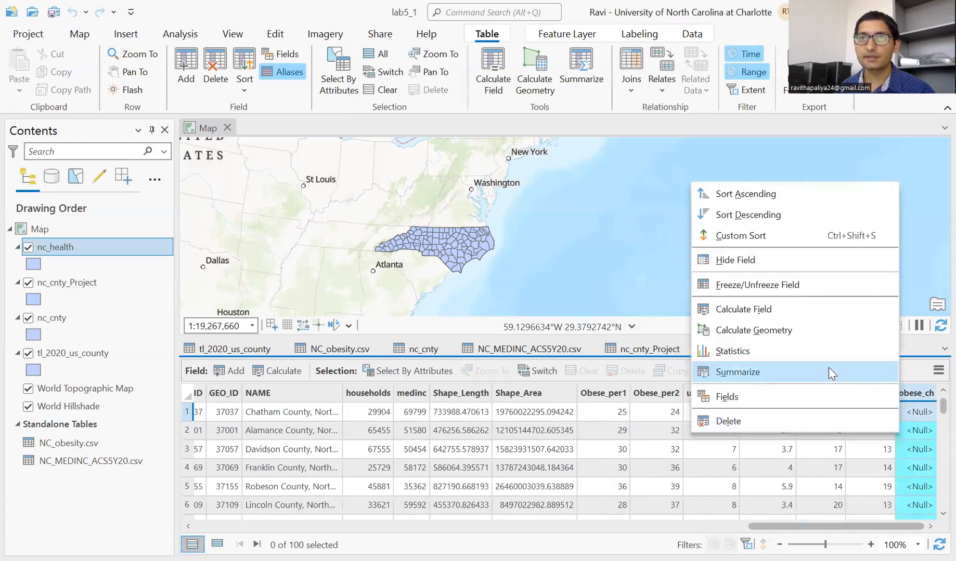
left_click(766, 315)
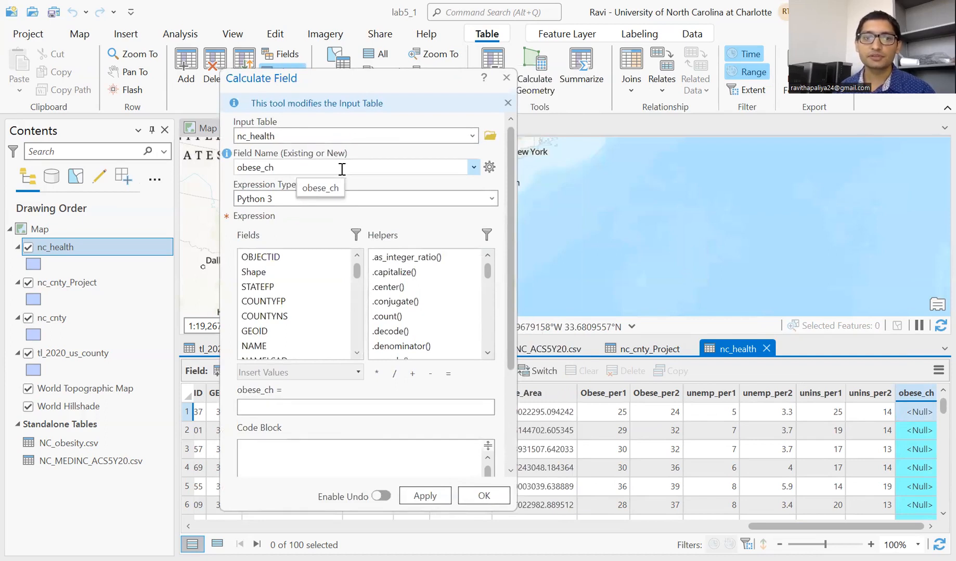
left_click(288, 413)
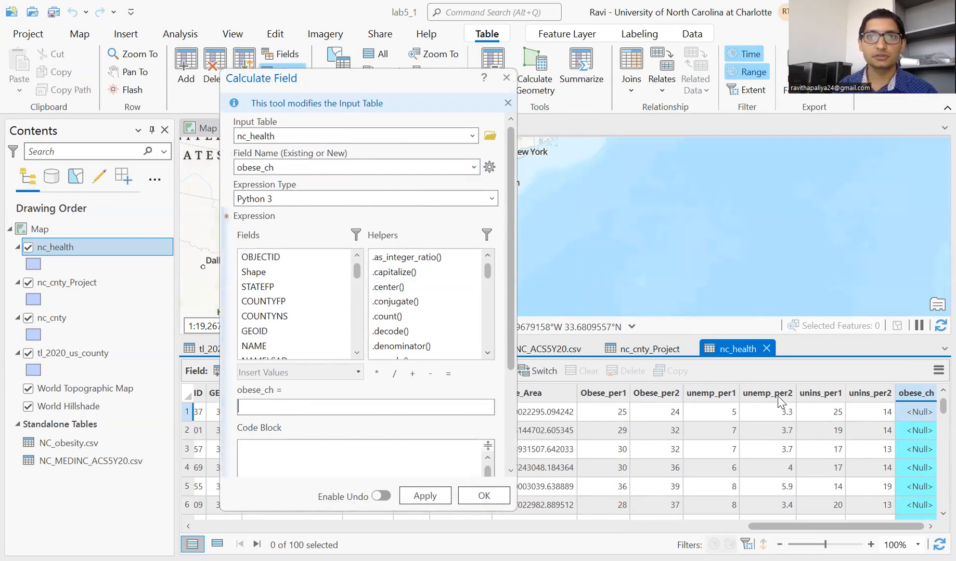
scroll(281, 291, "down", 6)
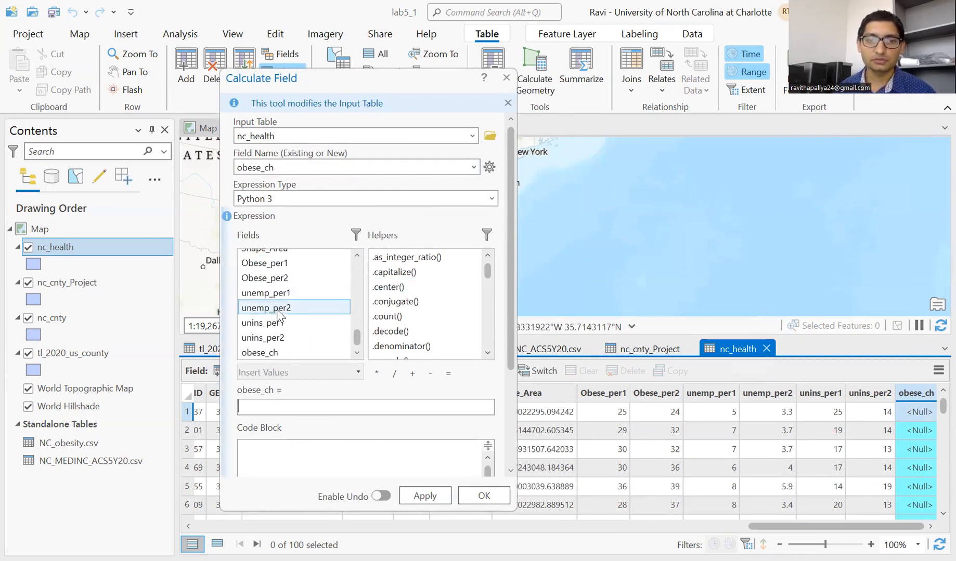
double_click(281, 277)
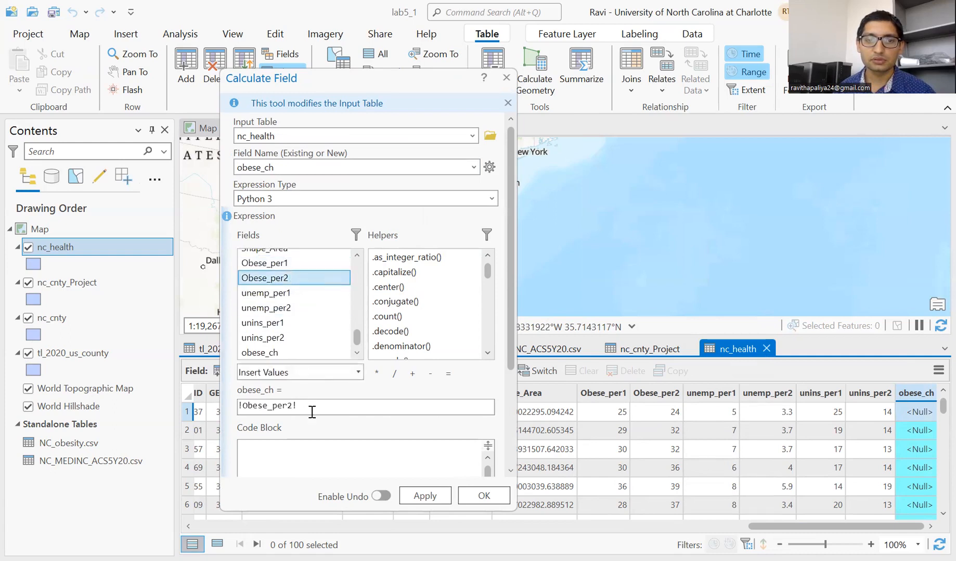
type("-")
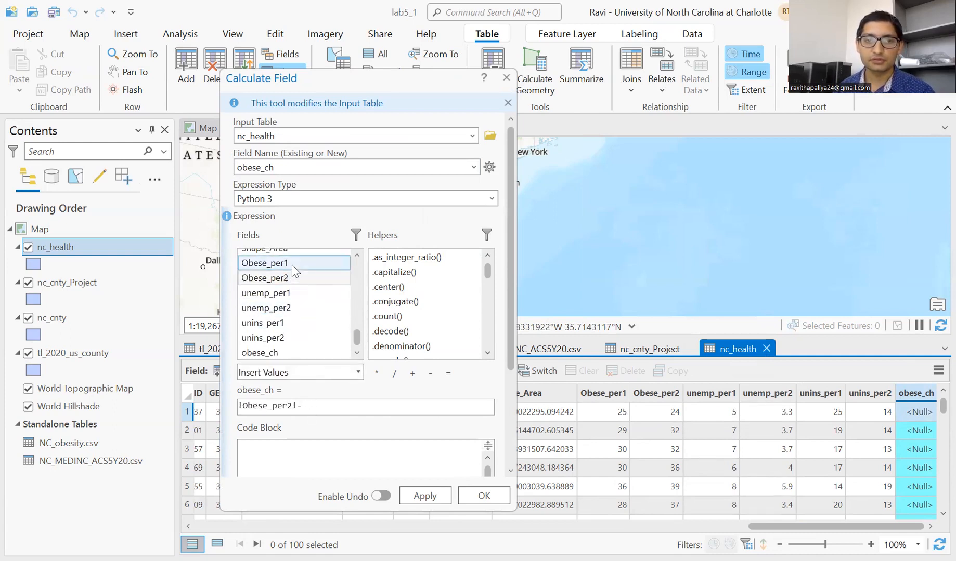
double_click(293, 264)
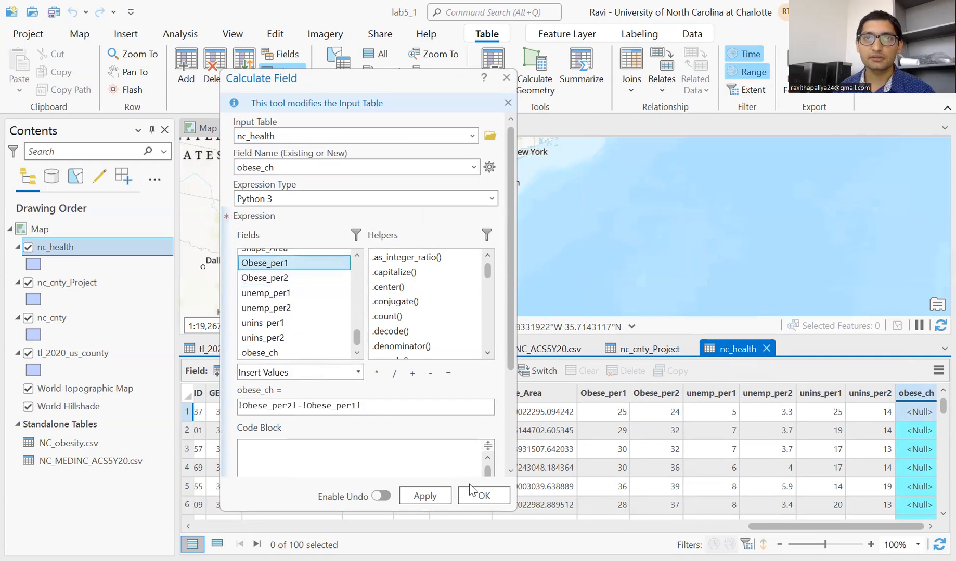
left_click(486, 497)
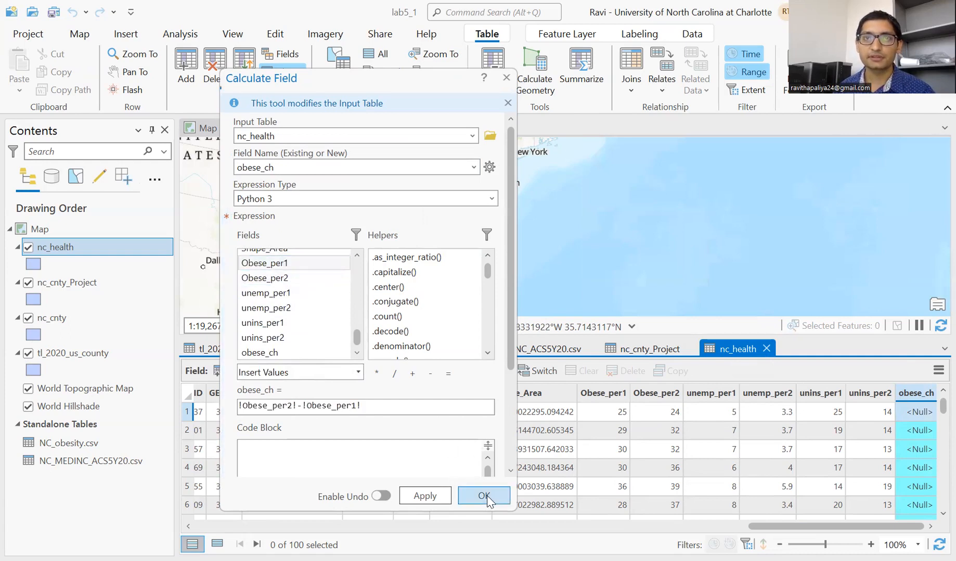
left_click(485, 497)
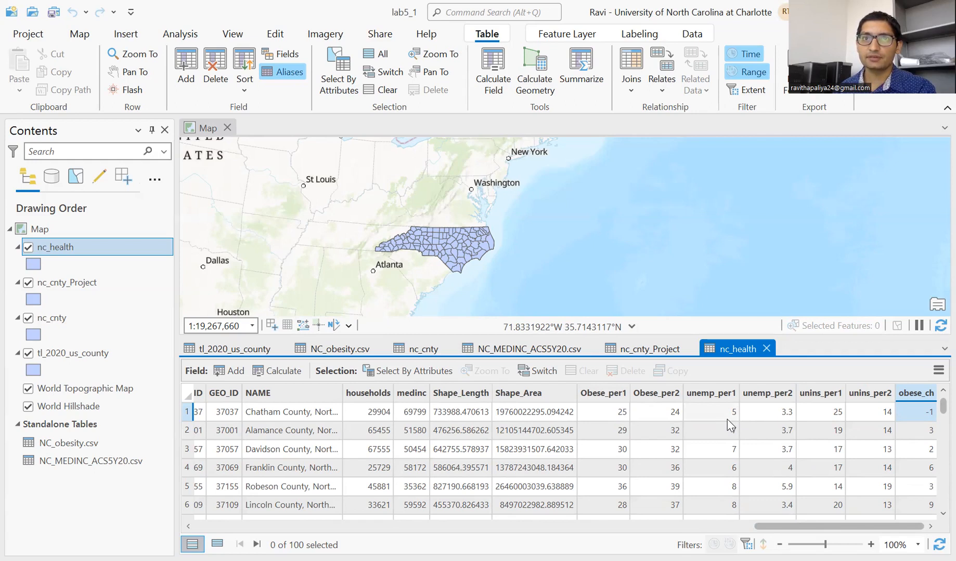
Sort the nc_health attribute table by obese_ch in ascending order to review the counties with the lowest obesity change.
right_click(919, 394)
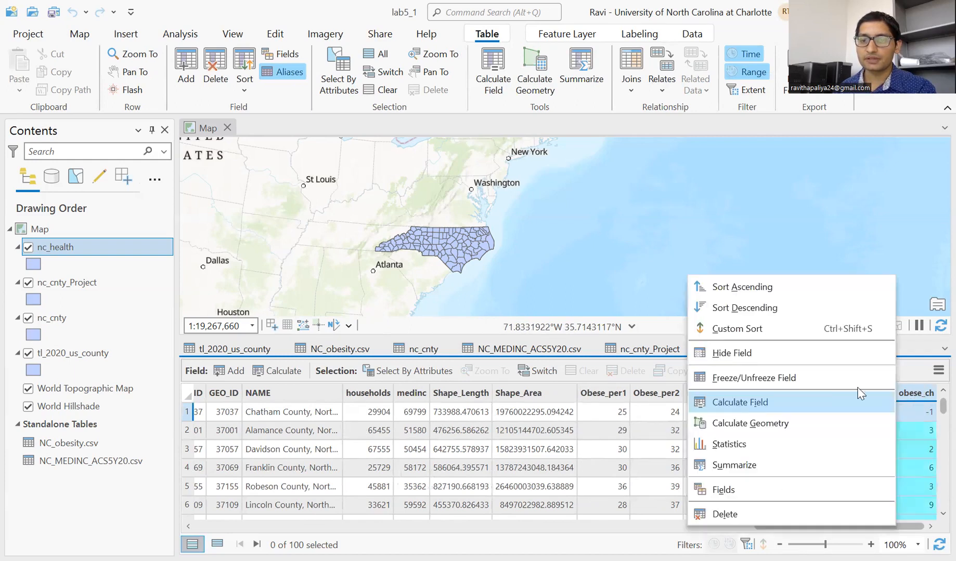
left_click(771, 300)
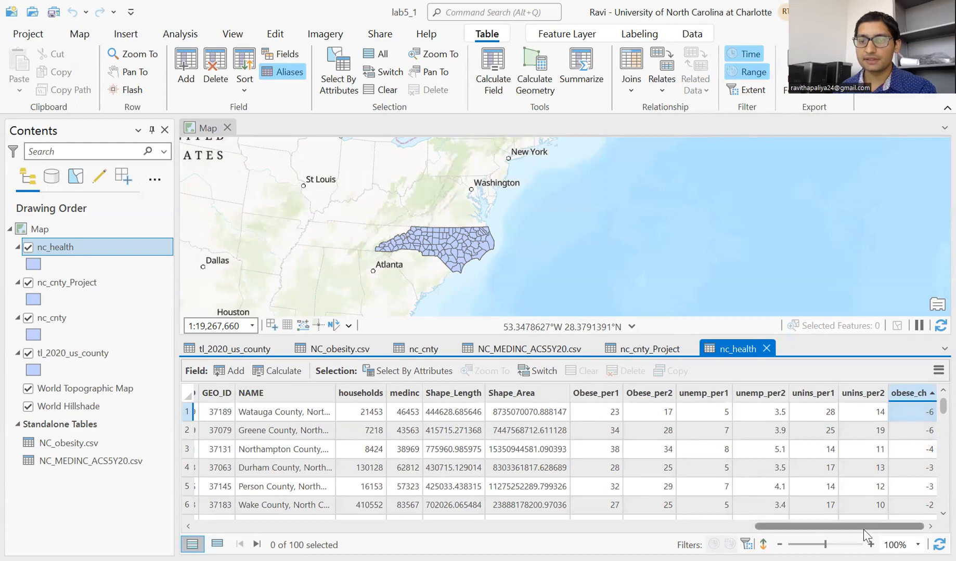
left_click_drag(811, 528, 863, 524)
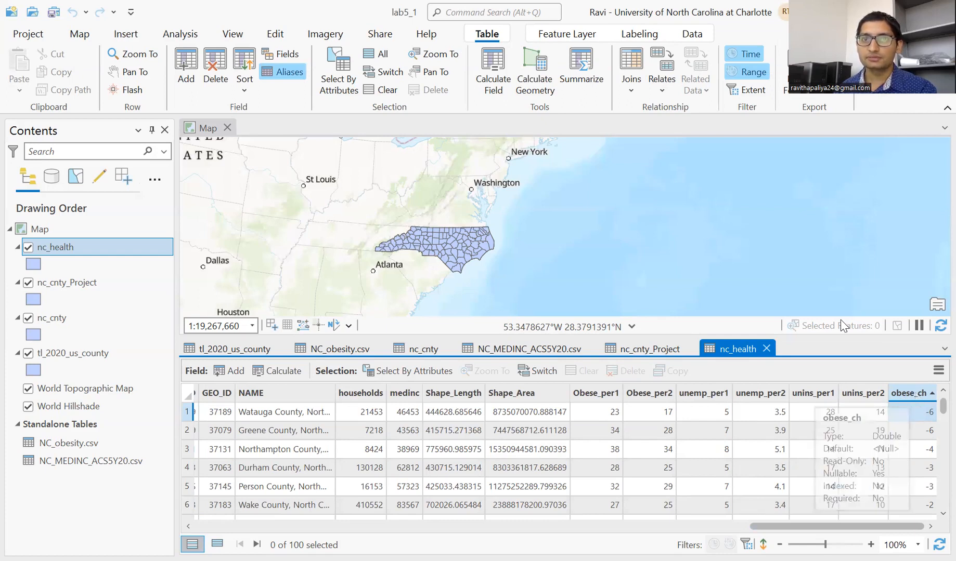
Sort the nc_health table by obese_ch in descending order and review the counties with the largest obesity increase.
right_click(916, 398)
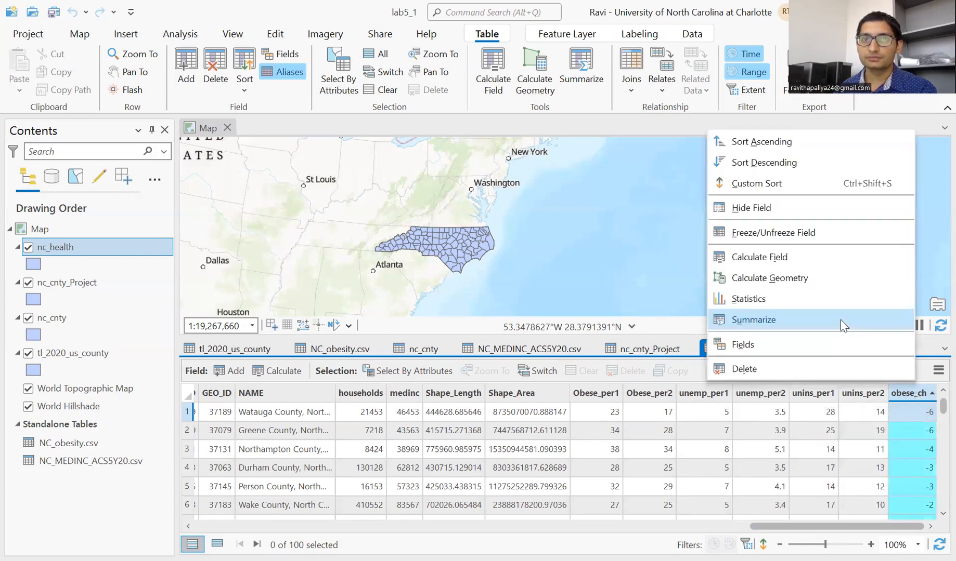
left_click(816, 167)
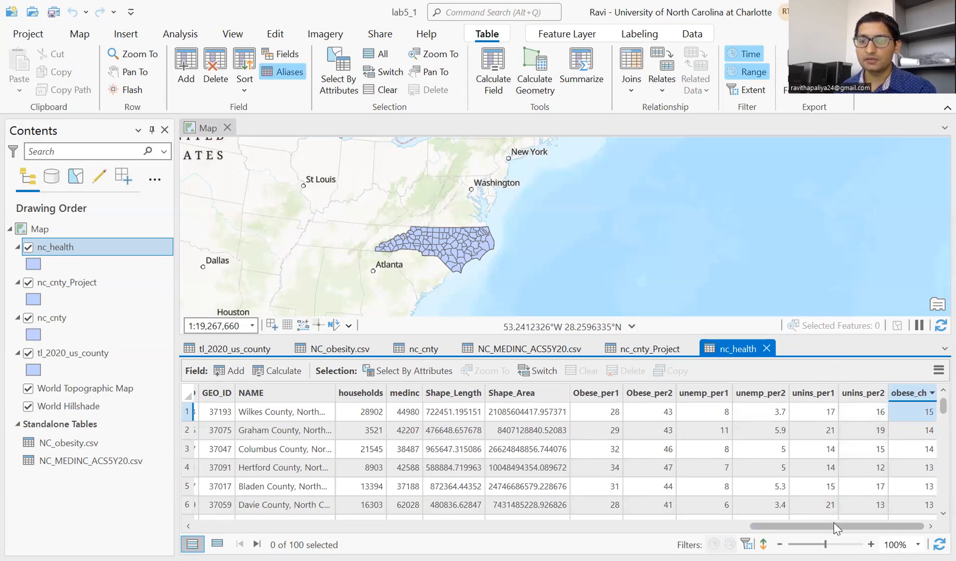
mouse_move(918, 402)
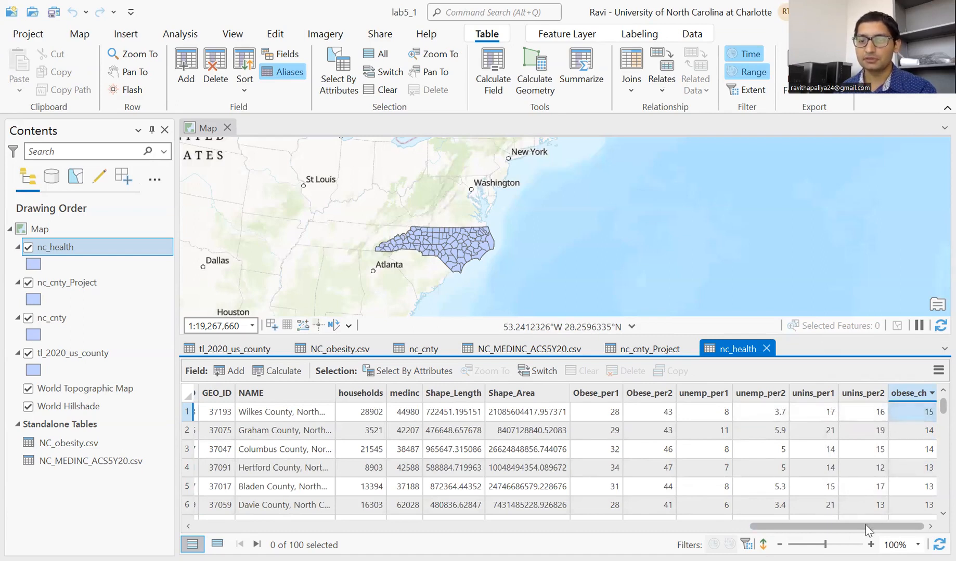
left_click_drag(866, 527, 839, 514)
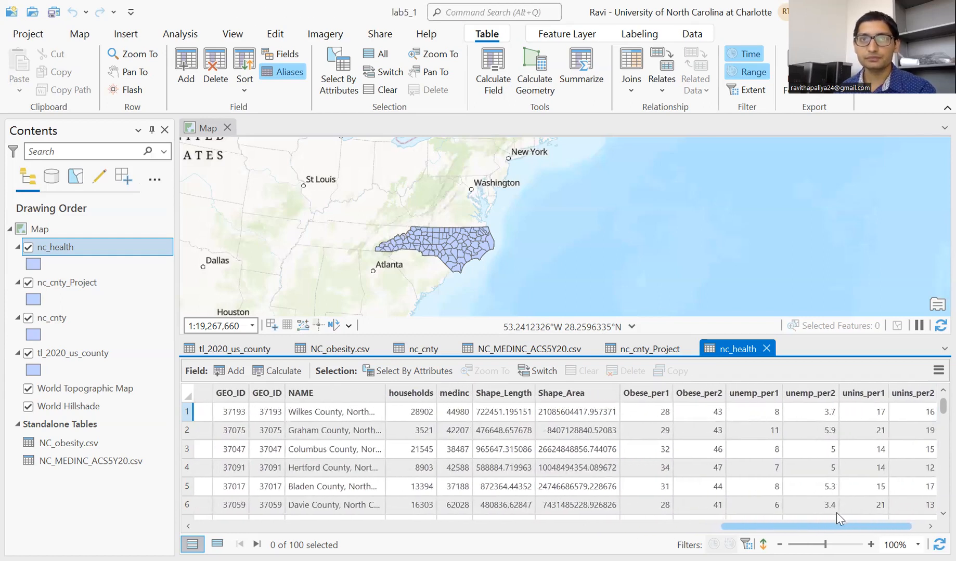
left_click_drag(837, 513, 797, 515)
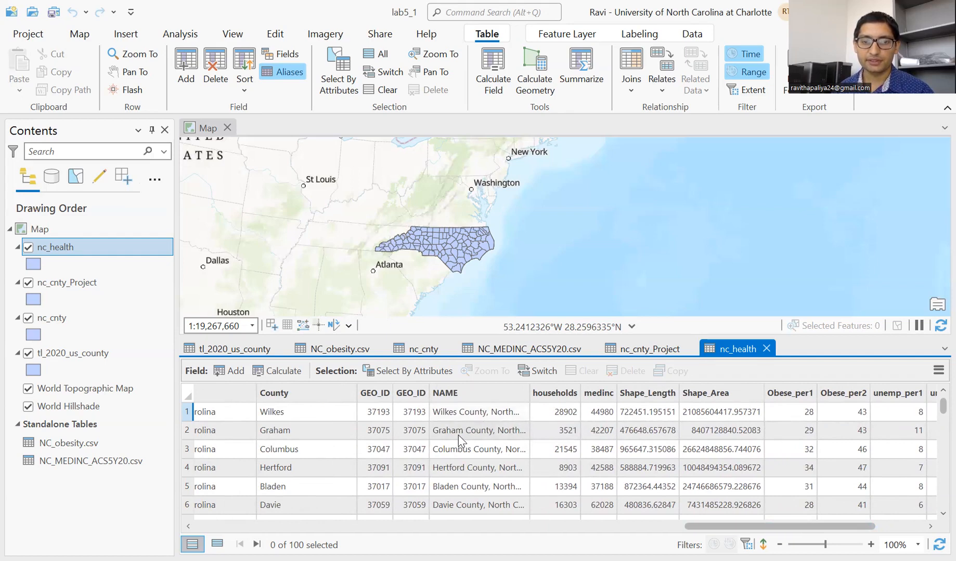
scroll(486, 436, "down", 1)
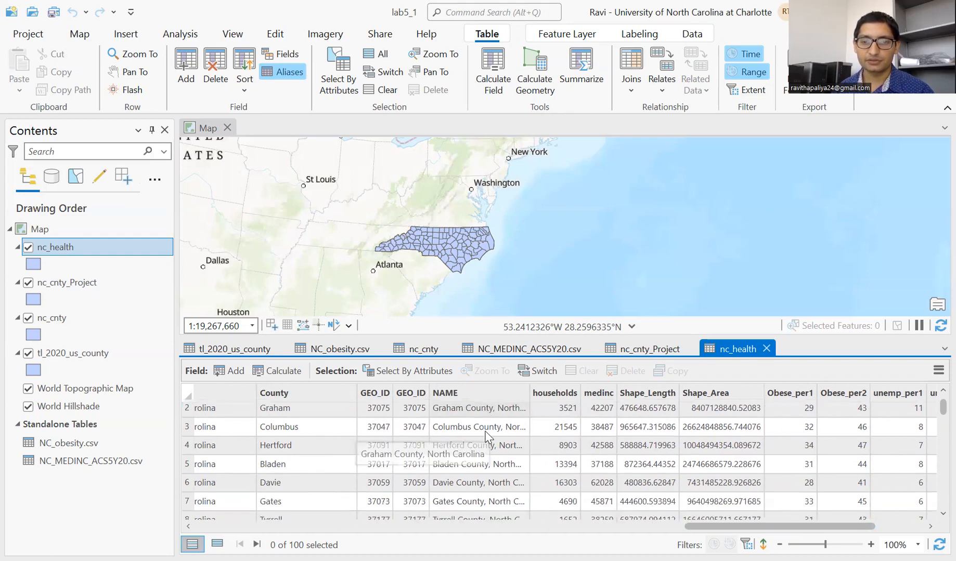
scroll(486, 436, "down", 2)
scroll(486, 435, "up", 3)
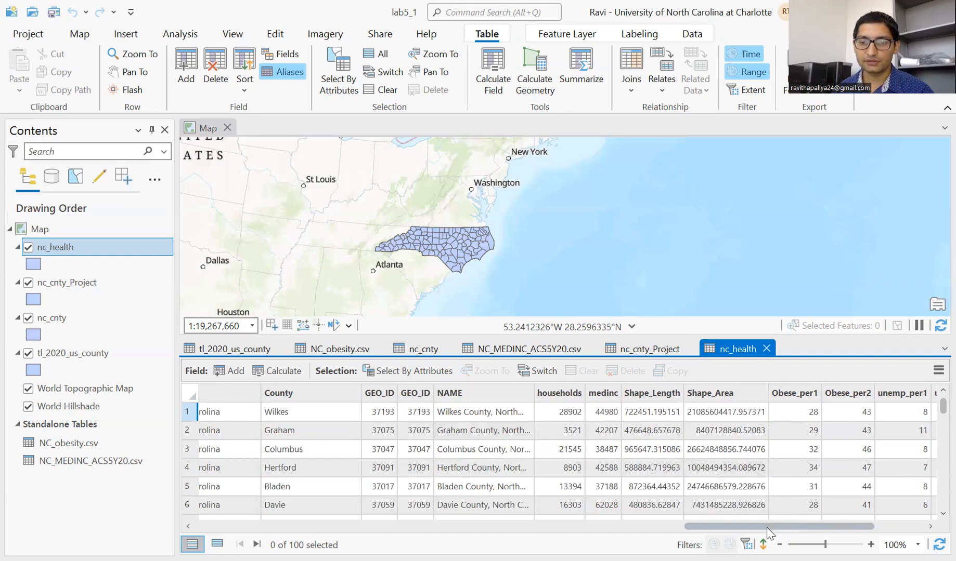
left_click_drag(731, 526, 871, 527)
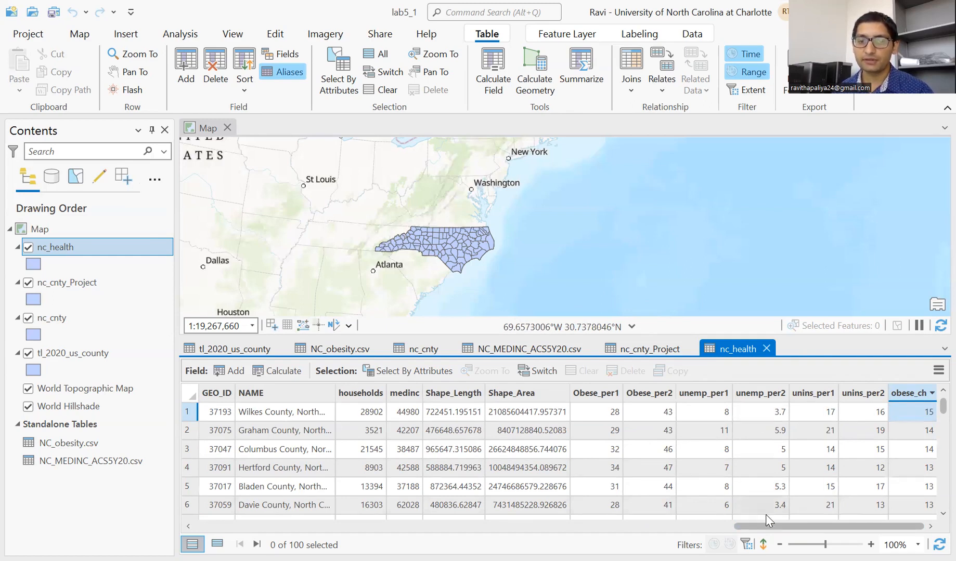
Open the statistics chart for the medinc field and display the standard deviation alongside the mean.
right_click(406, 395)
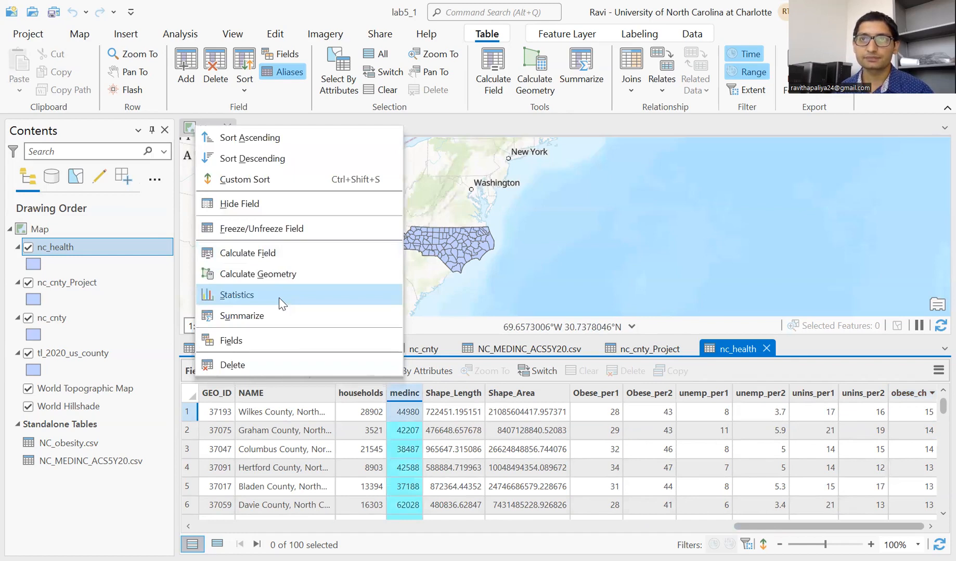
left_click(237, 294)
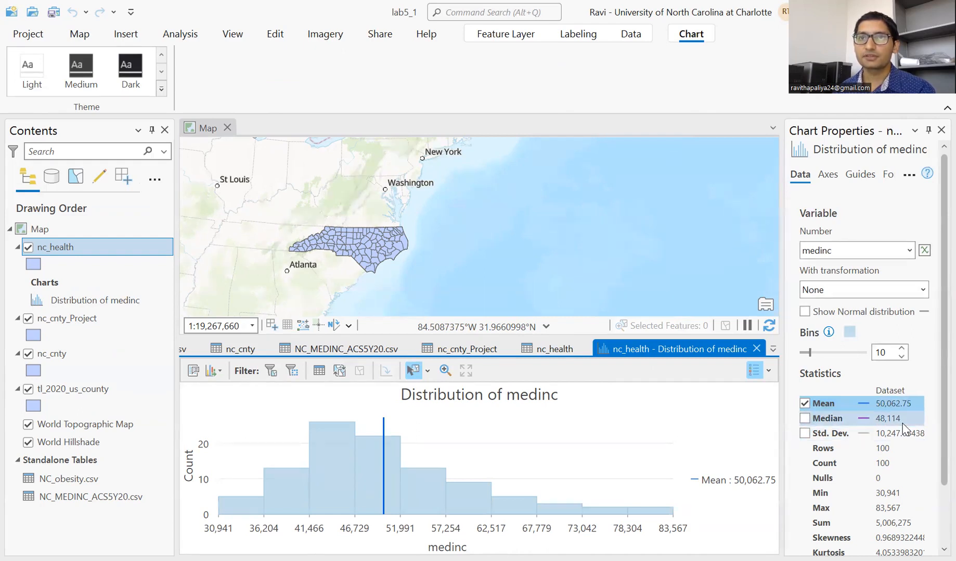
left_click(803, 417)
left_click(804, 418)
left_click(804, 433)
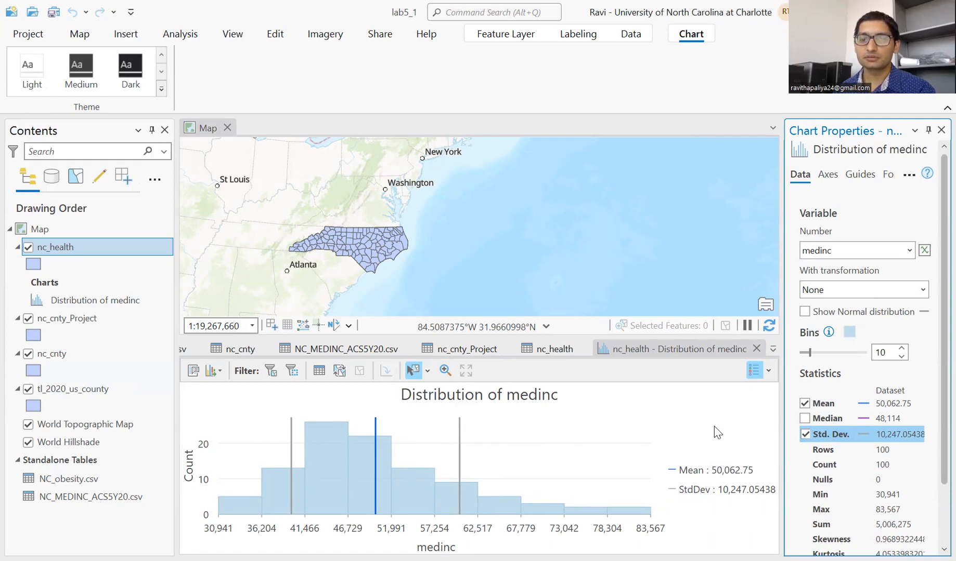
Return to the nc_health table, open its field definitions and add a new field named inccat at the end of the list.
left_click(560, 349)
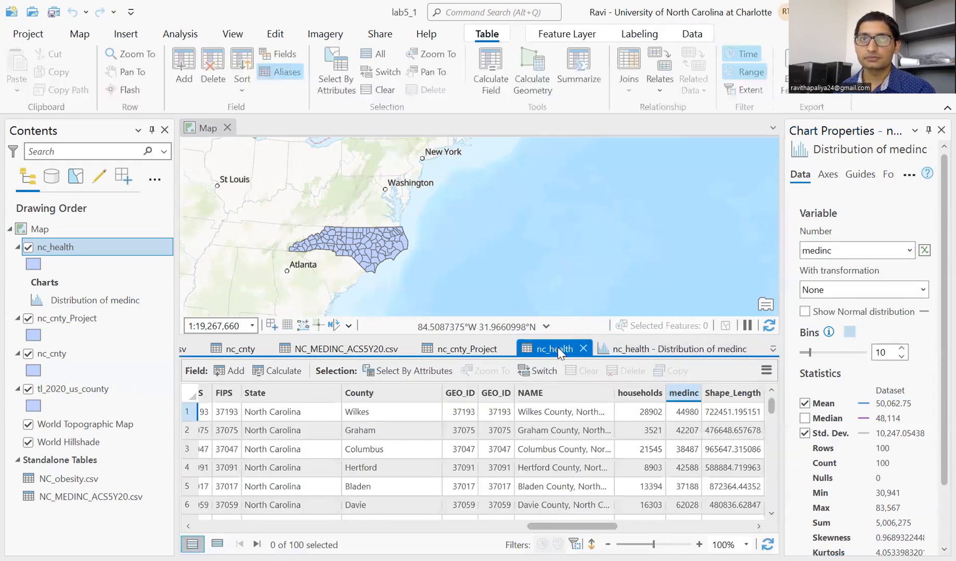
right_click(558, 347)
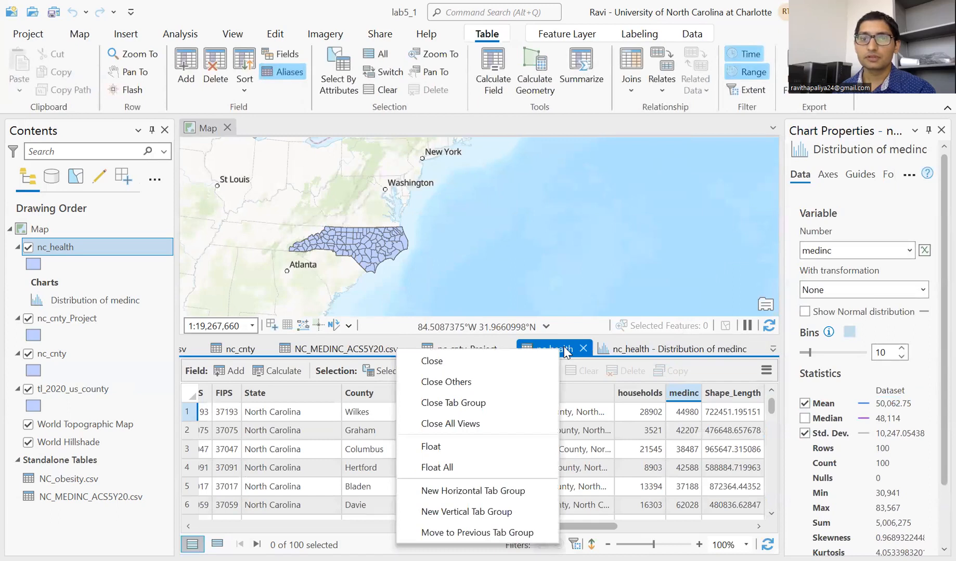
left_click(564, 347)
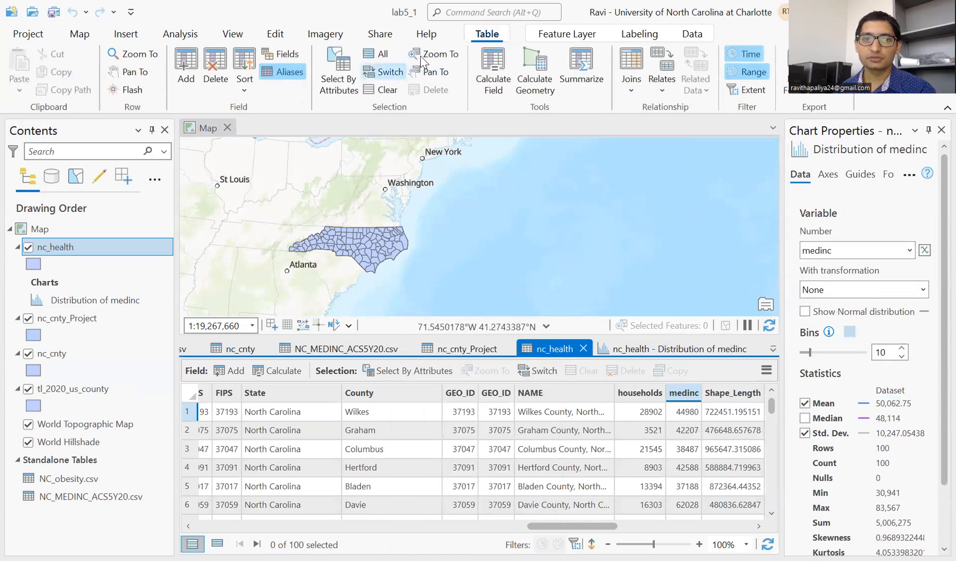
left_click(286, 53)
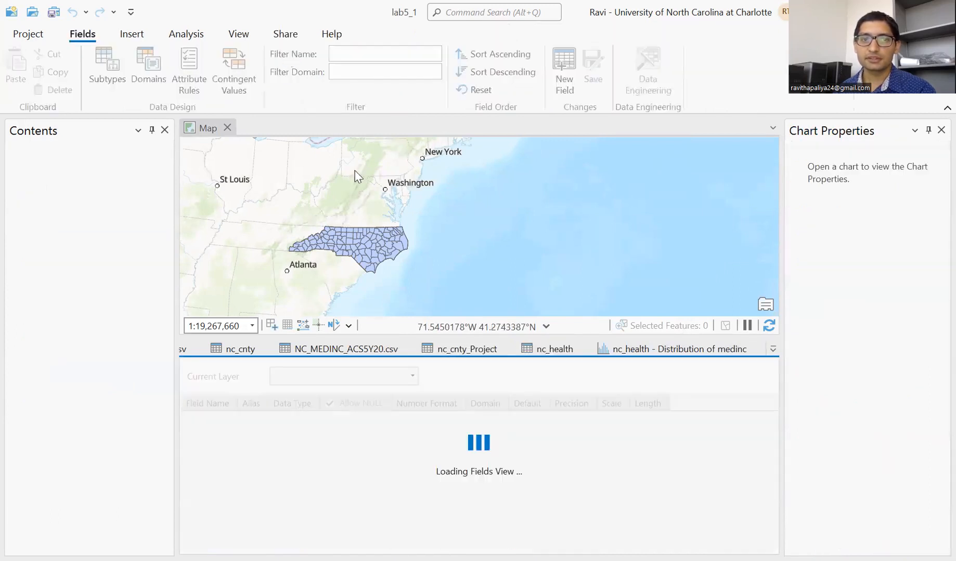
scroll(623, 435, "down", 7)
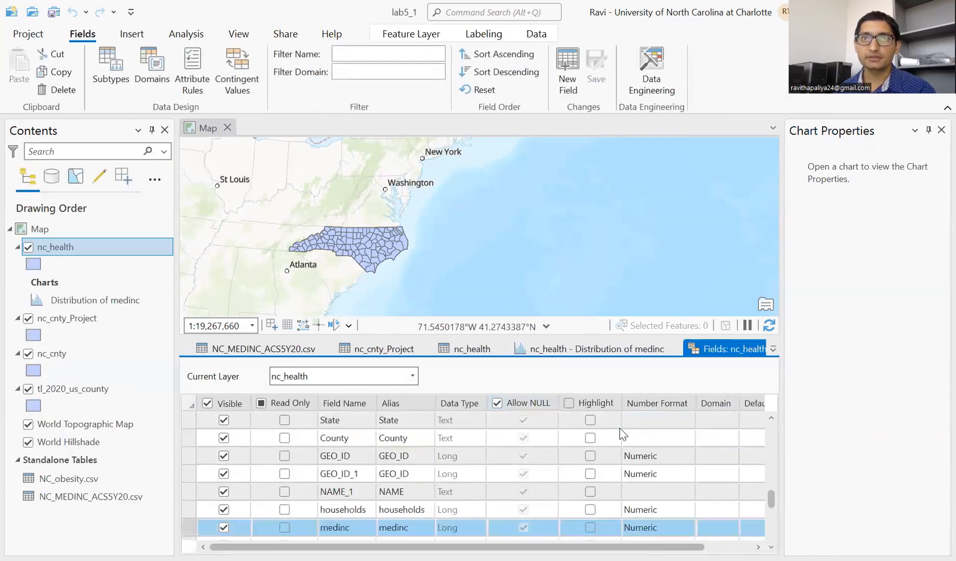
scroll(620, 433, "down", 2)
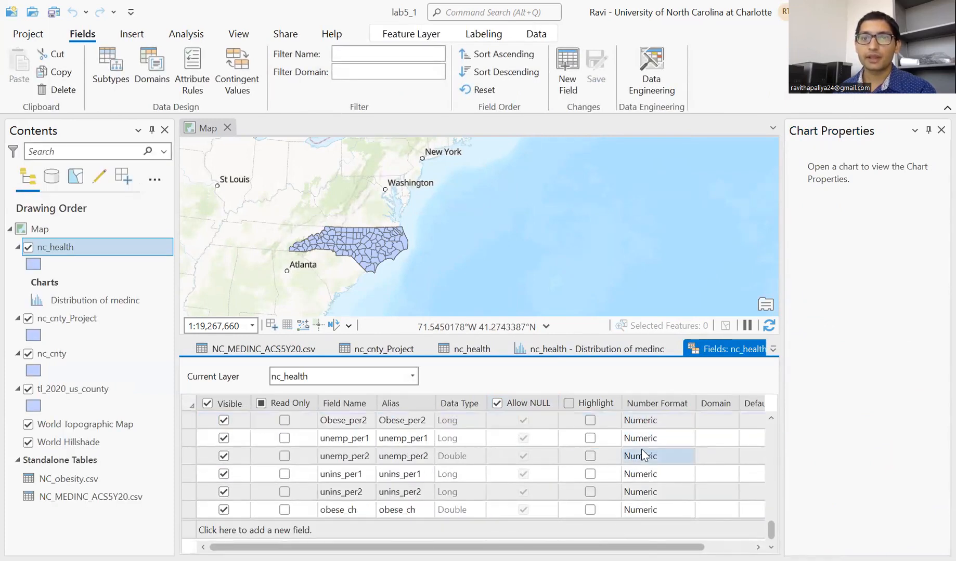
left_click(324, 531)
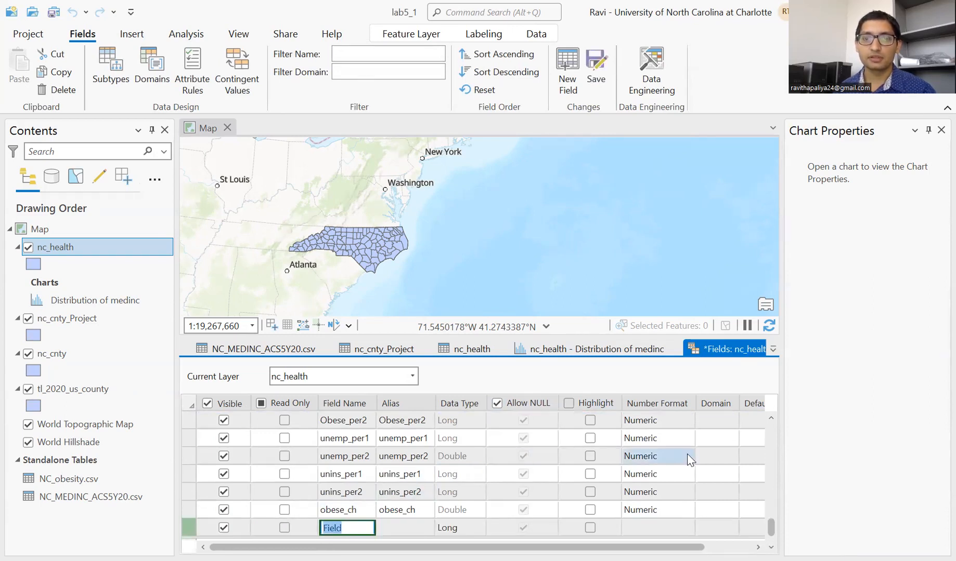
type("inccat")
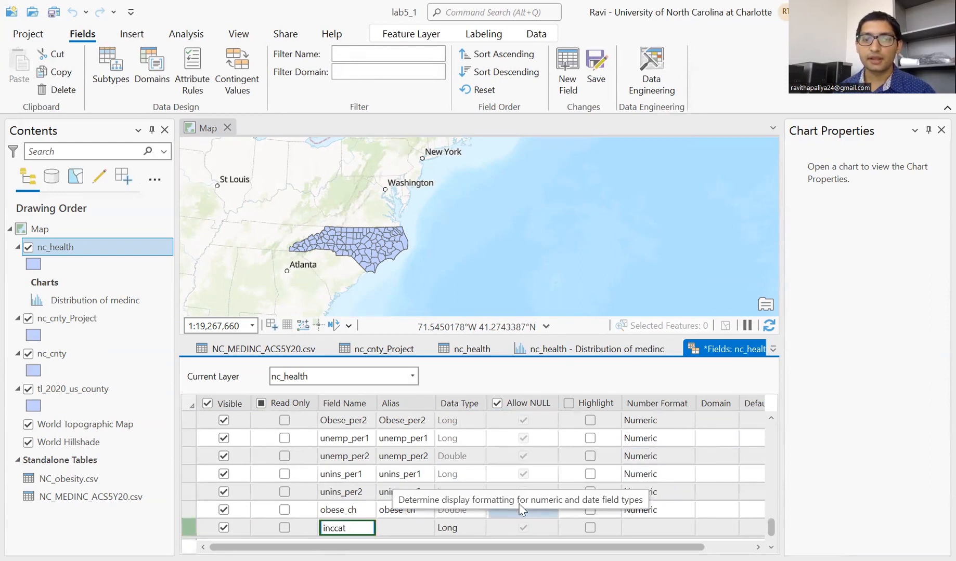
Set the data type of the inccat field to Text and save the field changes.
left_click(473, 530)
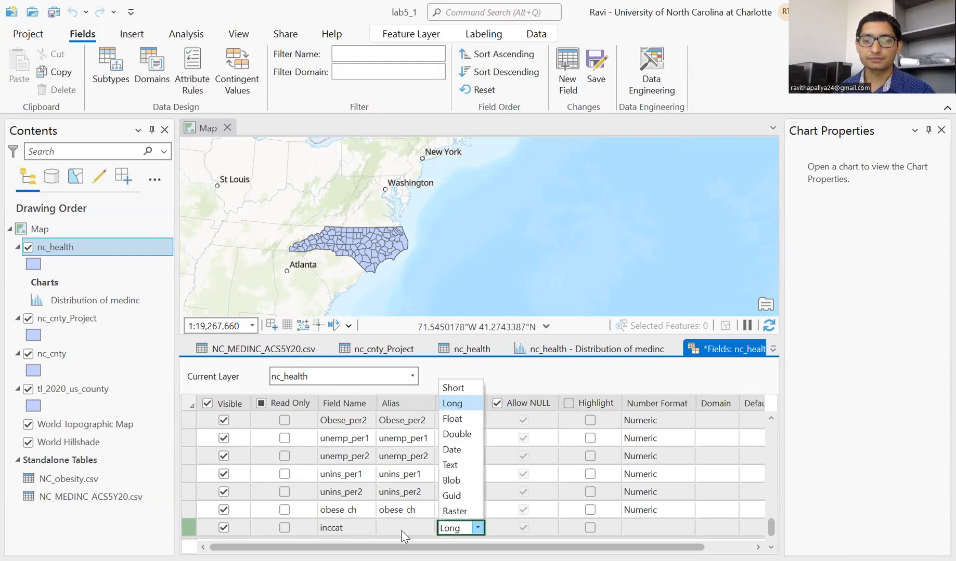
left_click(450, 466)
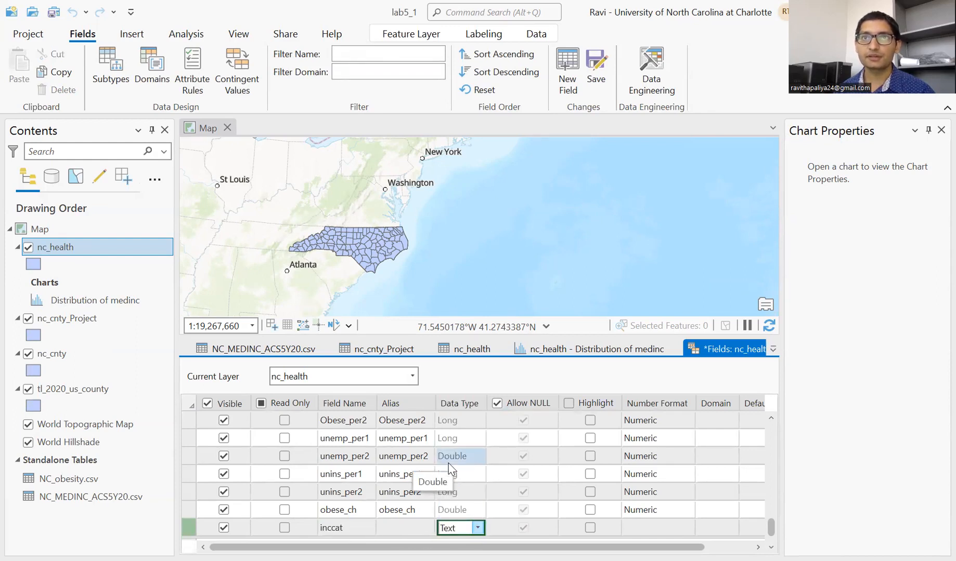
left_click(595, 58)
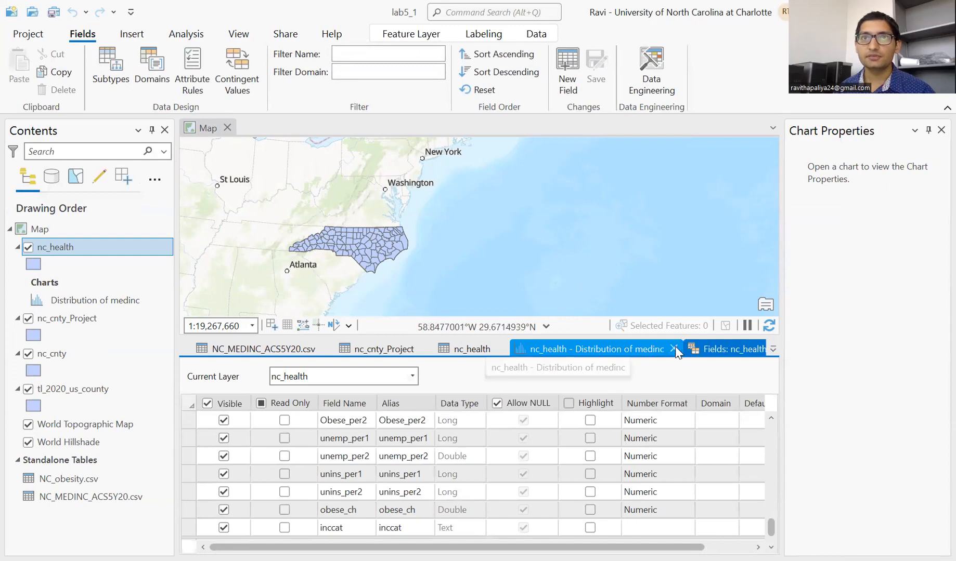
Close the medinc distribution chart and the nc_health field definitions to return to the attribute table.
left_click(681, 352)
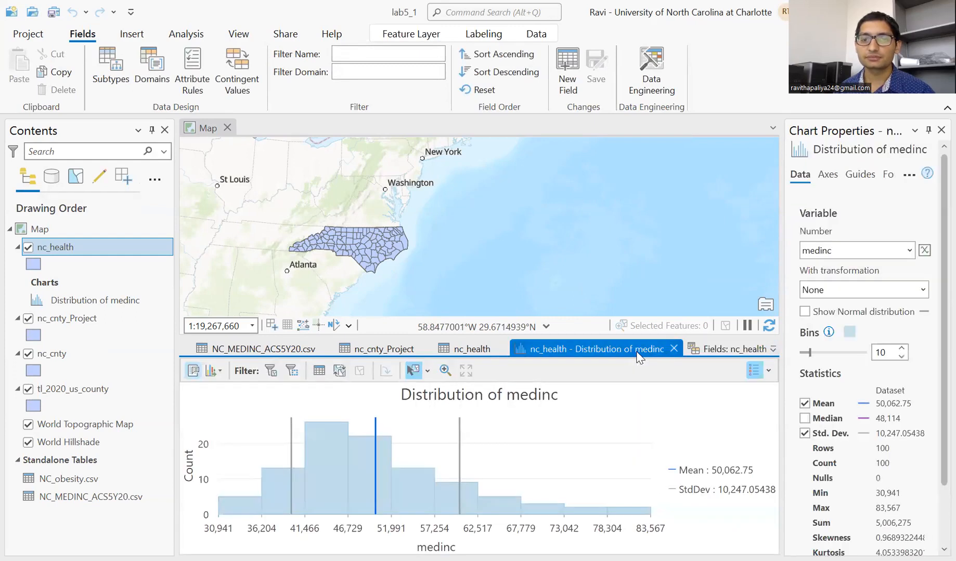
left_click(673, 351)
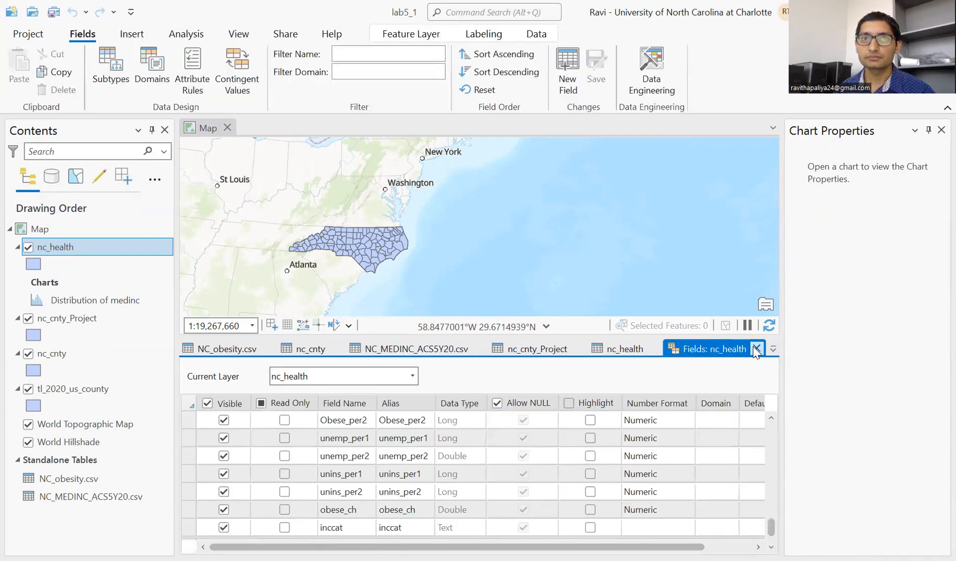
left_click(755, 349)
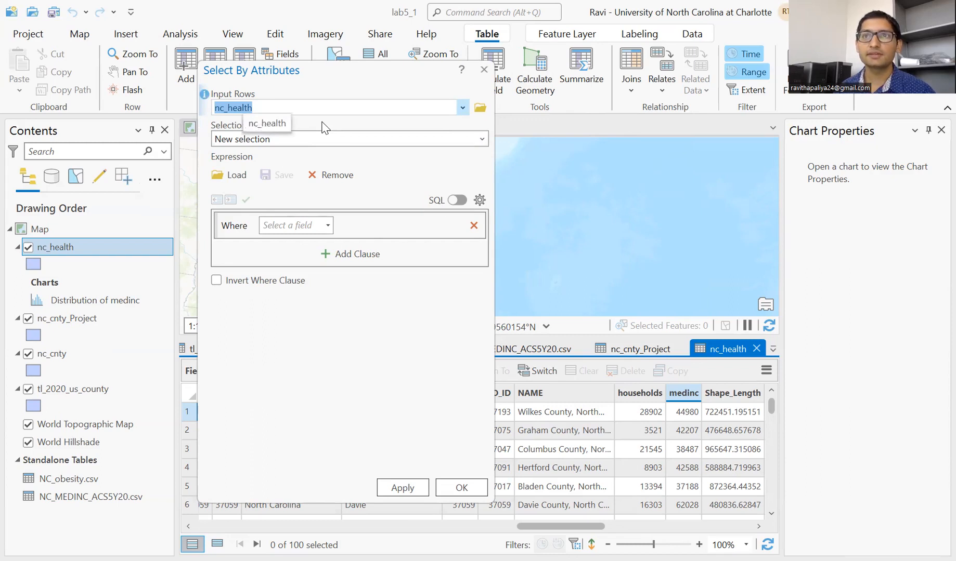
Select the nc_health counties by attributes as a new selection where medinc is less than 39816.
left_click(345, 254)
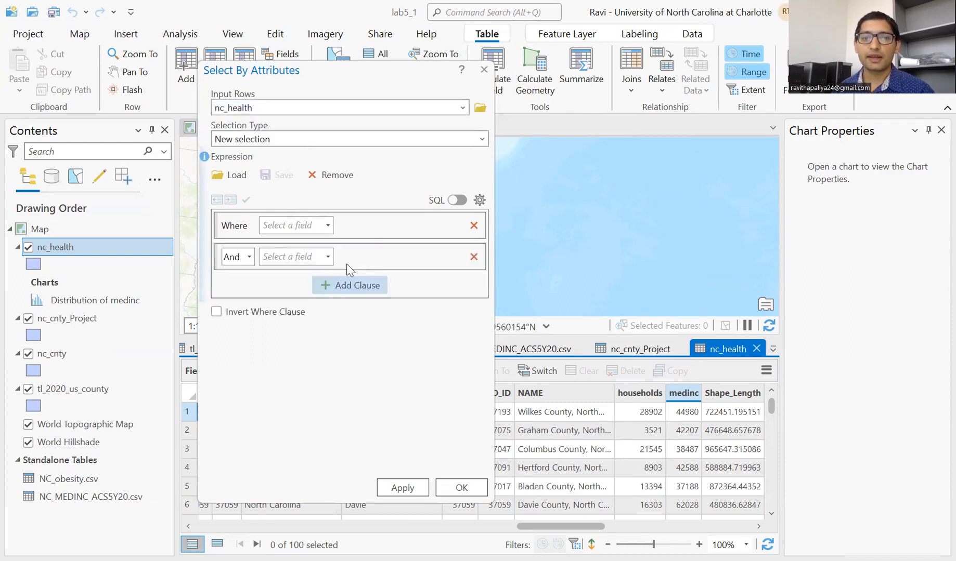
left_click(473, 257)
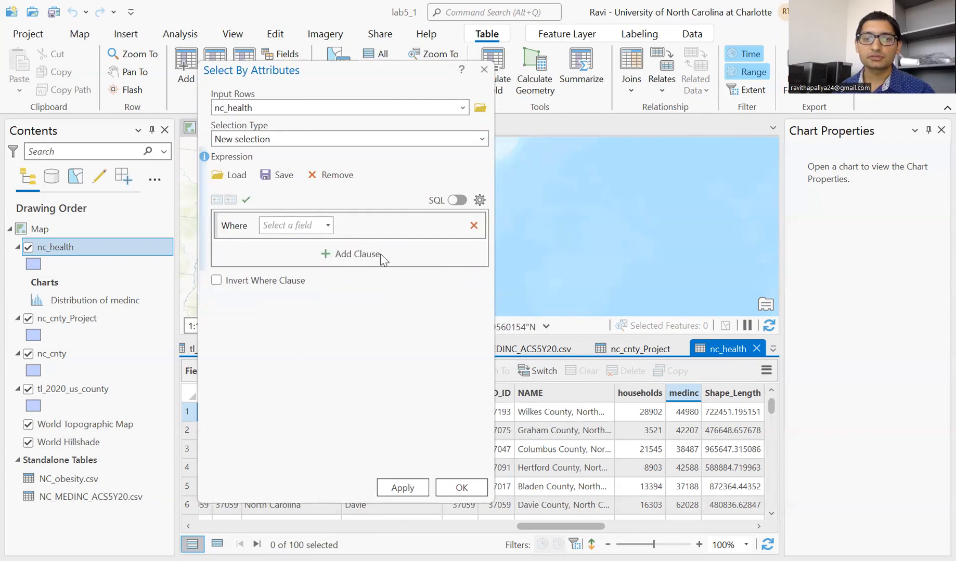
left_click(327, 225)
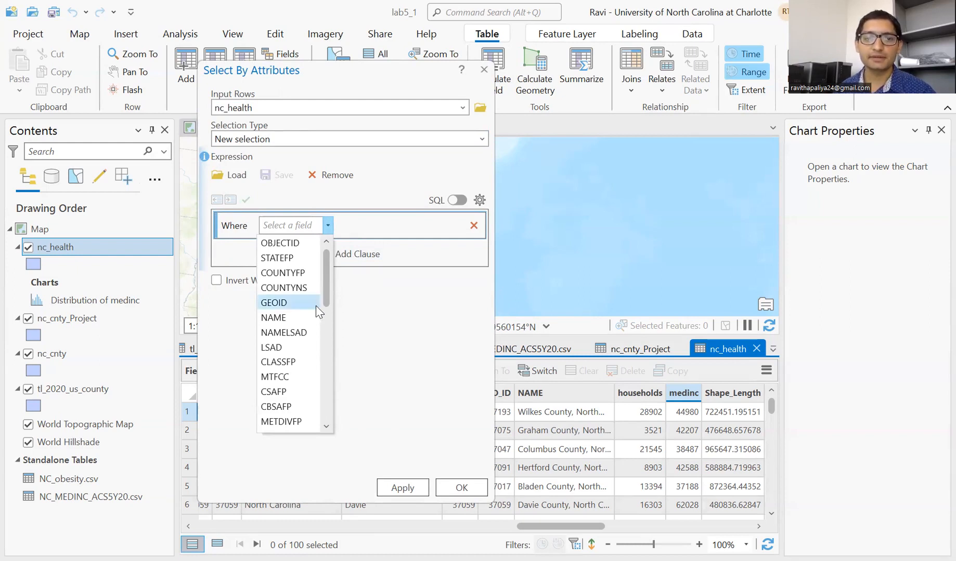
scroll(292, 364, "down", 8)
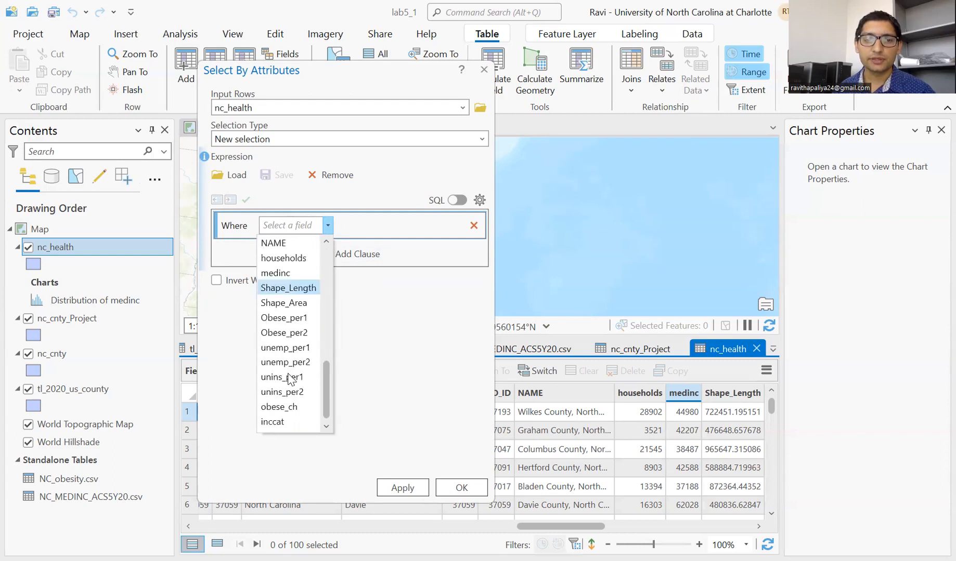
scroll(291, 380, "up", 1)
left_click(283, 317)
left_click(378, 226)
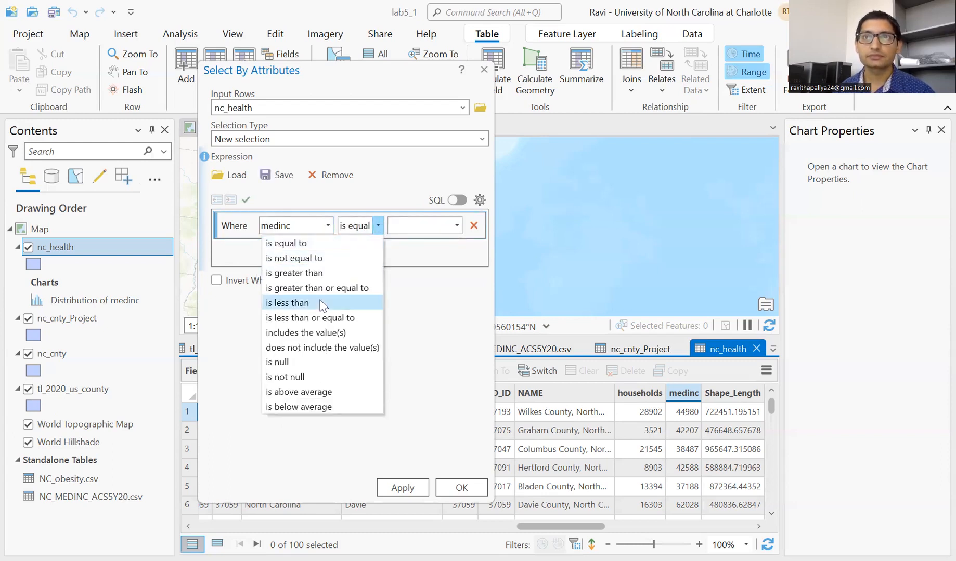
left_click(319, 301)
left_click(421, 225)
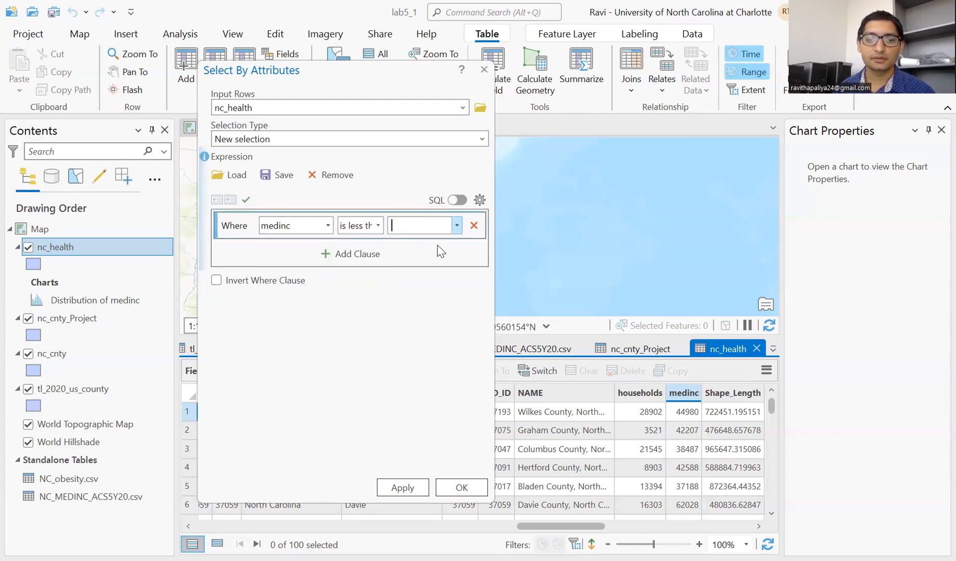
type("39")
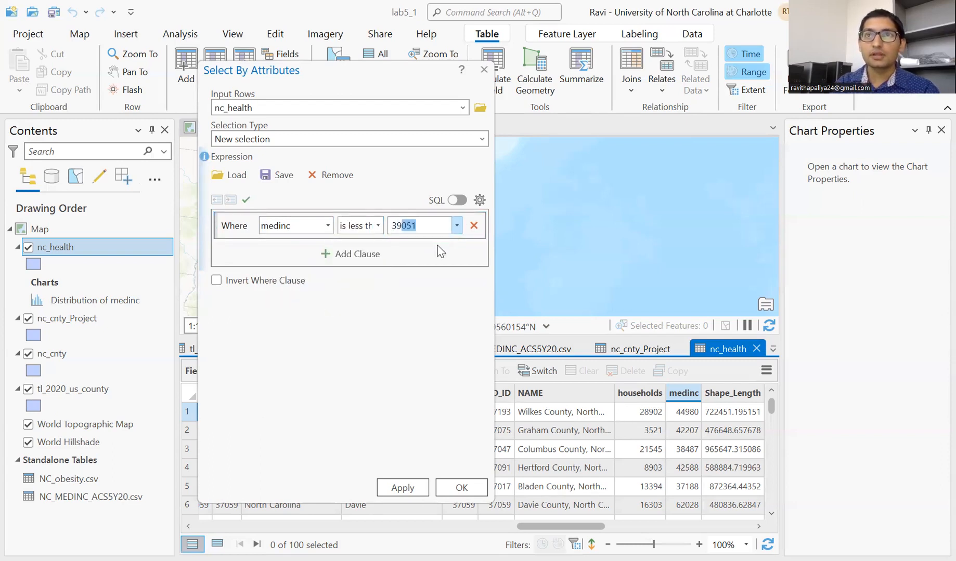
type("816")
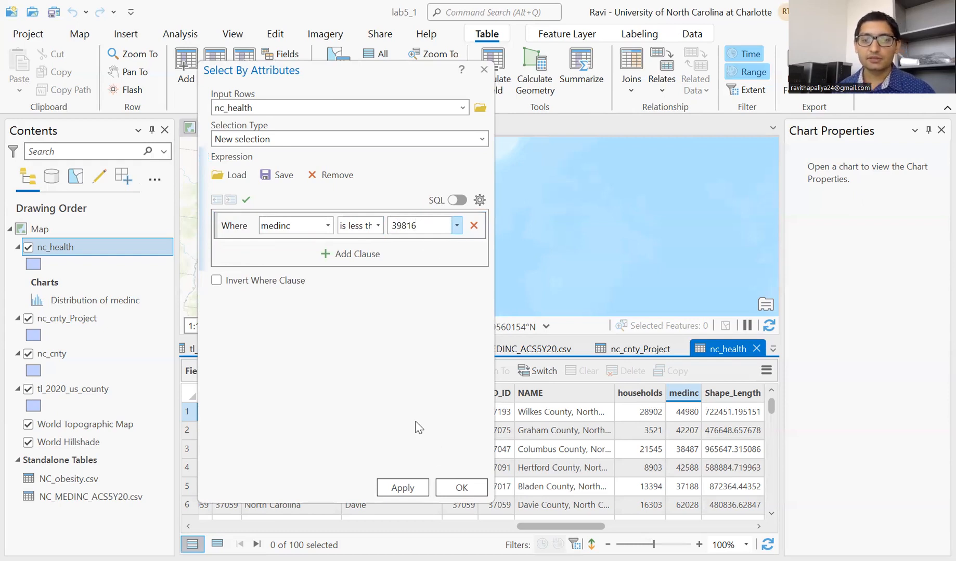
left_click(450, 489)
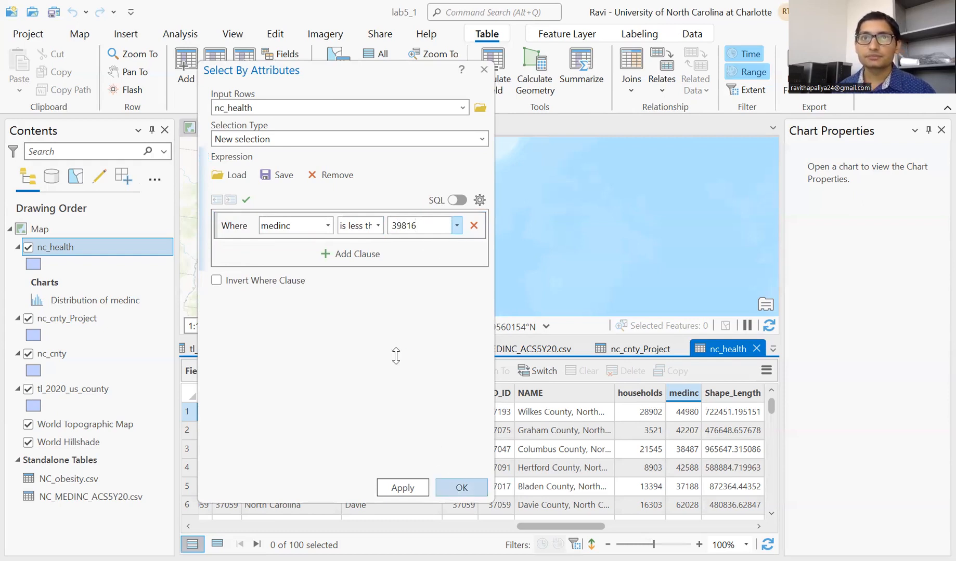
Examine the selected county rows in the nc_health table, including their inccat values in the last column.
scroll(587, 447, "down", 10)
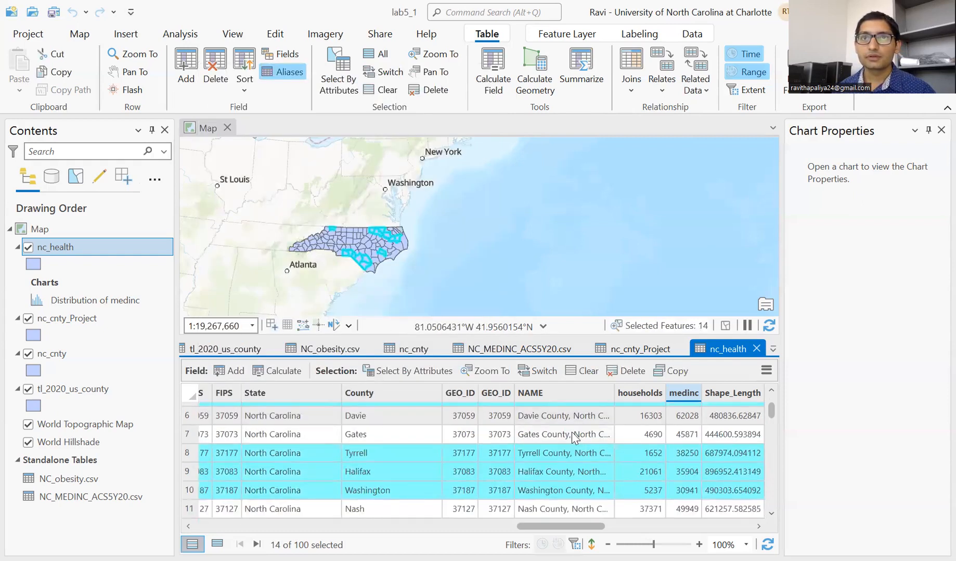
scroll(572, 434, "down", 5)
scroll(575, 416, "up", 12)
scroll(576, 414, "down", 4)
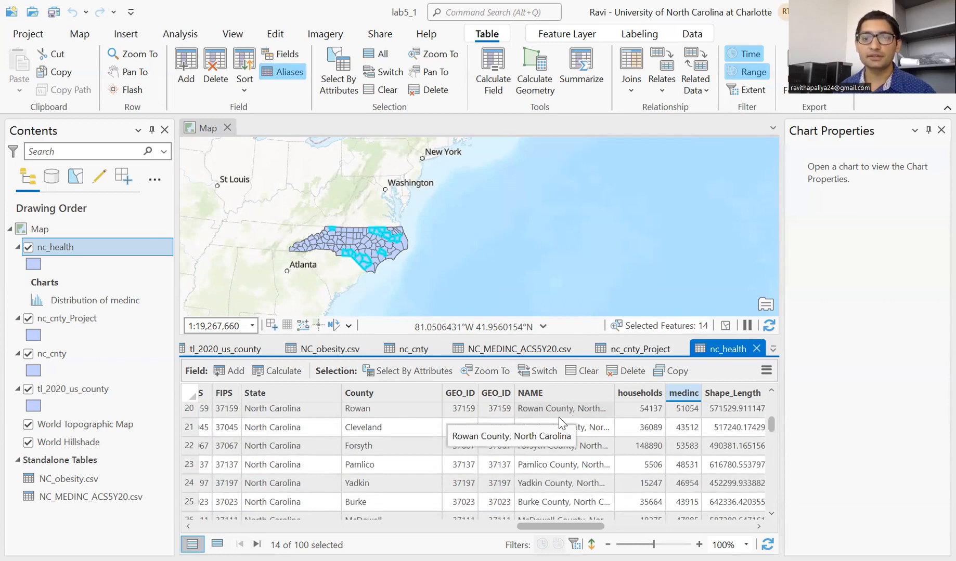
scroll(558, 419, "down", 6)
scroll(632, 530, "right", 1)
scroll(632, 531, "right", 3)
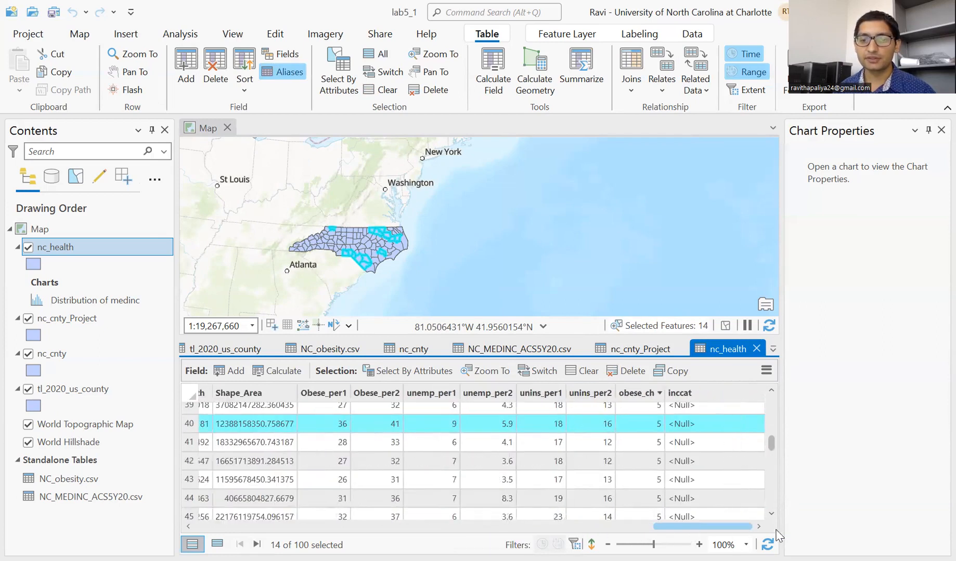
scroll(740, 471, "up", 3)
scroll(739, 470, "down", 2)
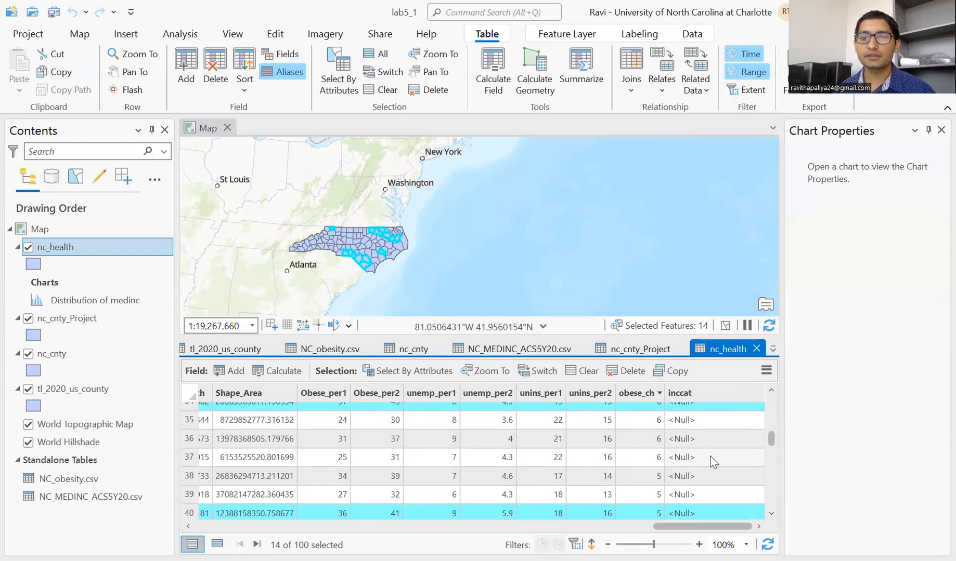
Calculate the inccat field as "Low income" for the selected counties, replacing the old obesity expression.
left_click(699, 396)
right_click(699, 396)
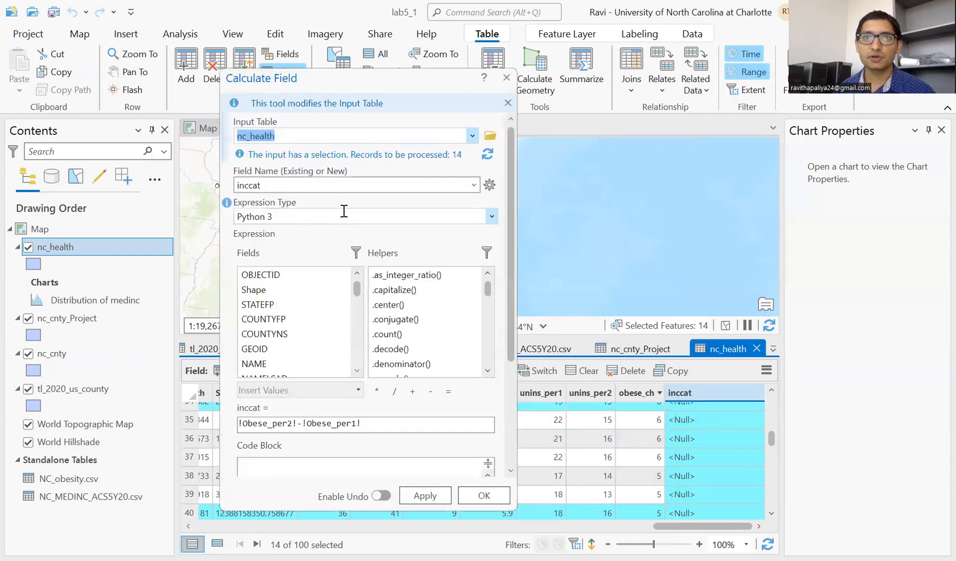
left_click(348, 421)
left_click_drag(367, 425, 184, 418)
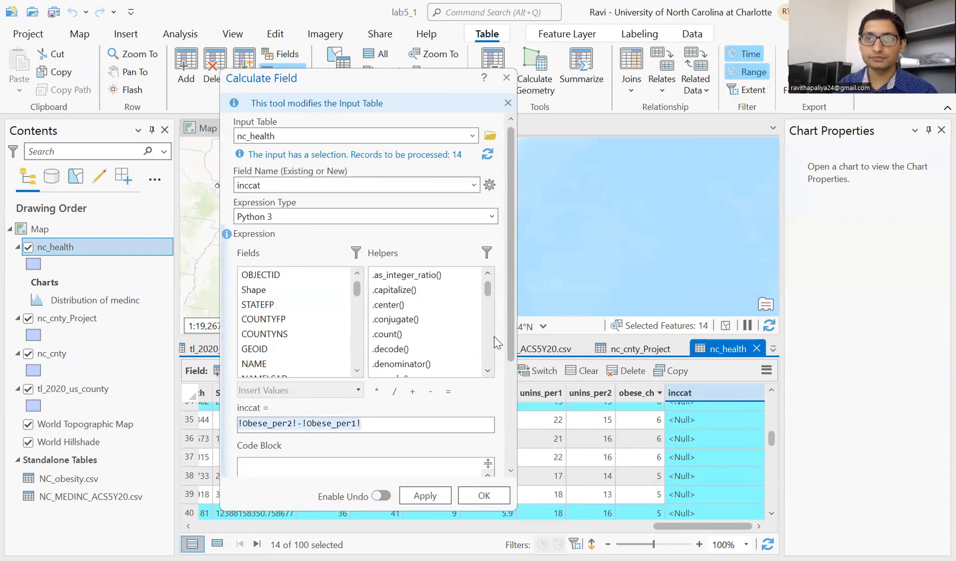
type("\"Low income\"")
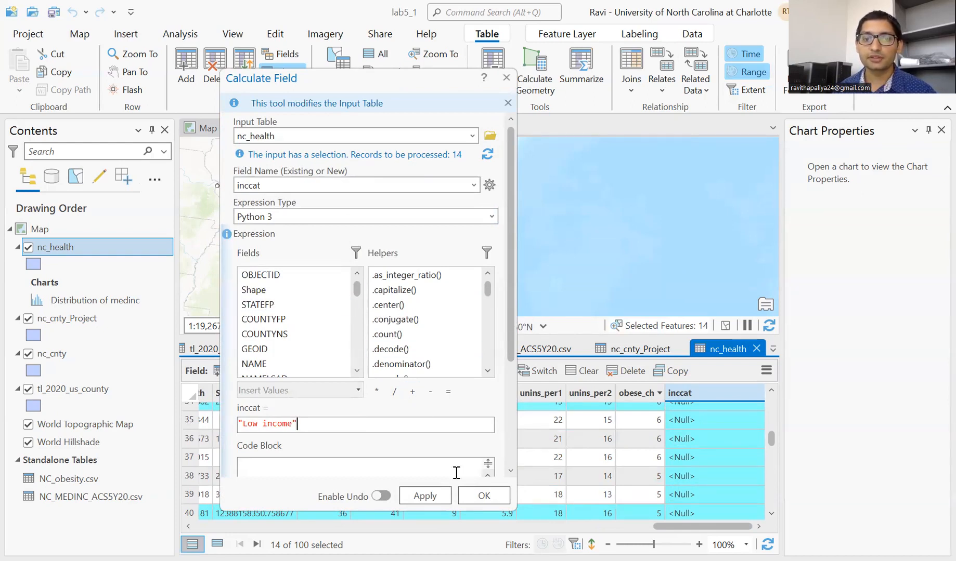
left_click(471, 492)
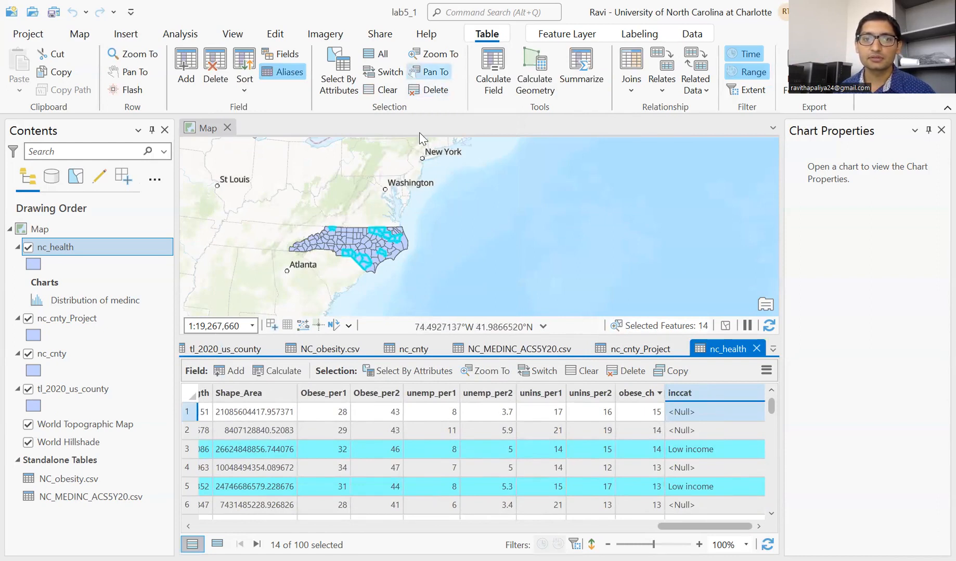
Clear the current selection and select the nc_health counties where medinc is greater than 60310.
left_click(382, 89)
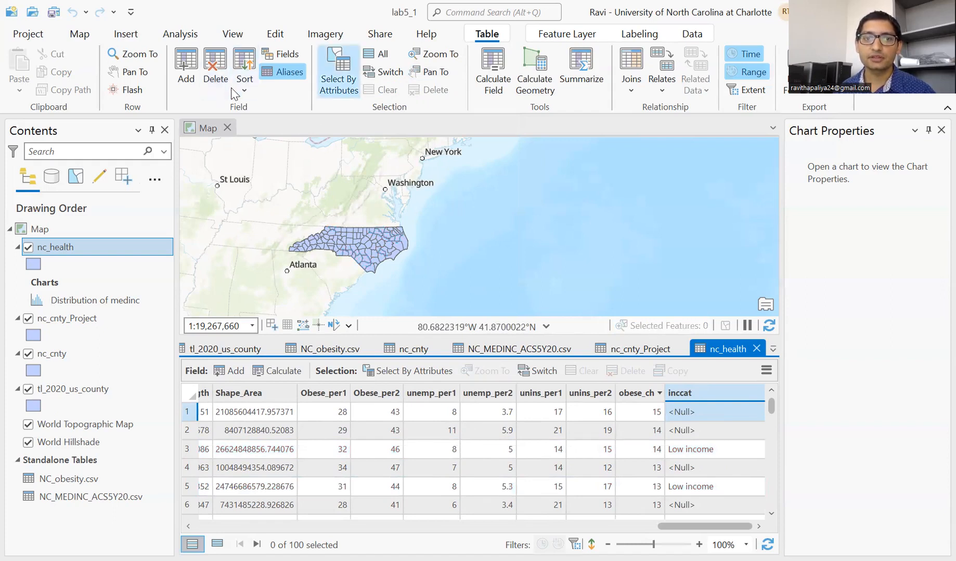
left_click(338, 72)
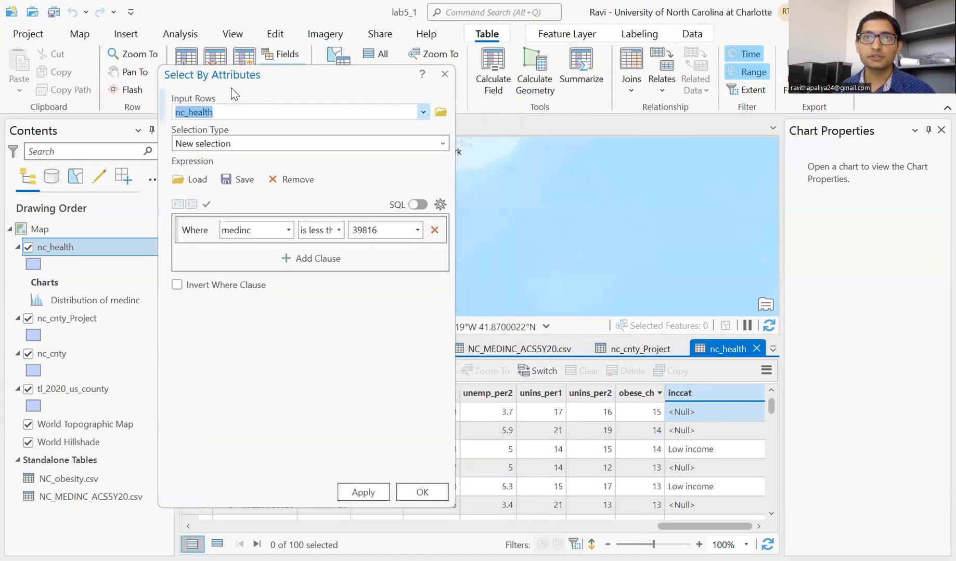
left_click(338, 230)
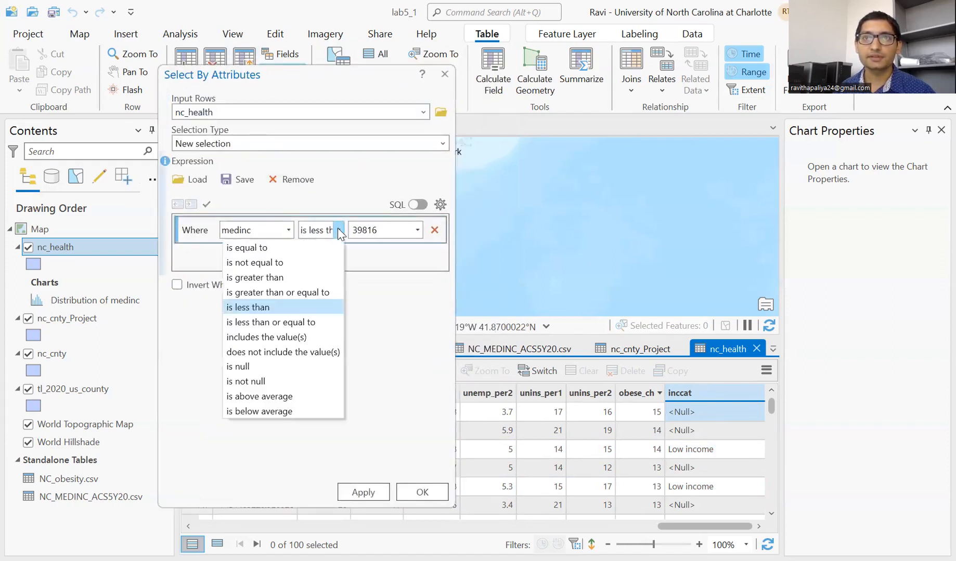
left_click(321, 281)
double_click(396, 229)
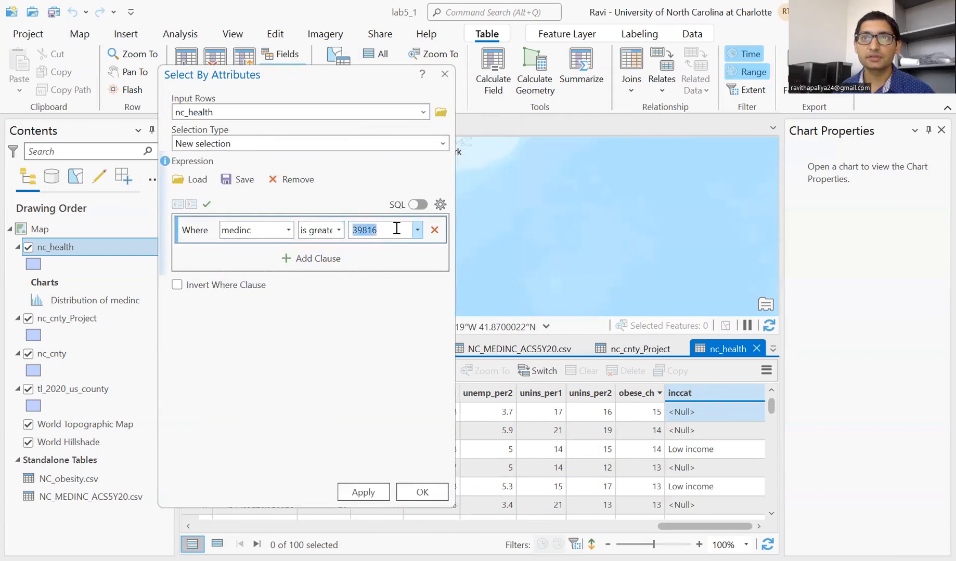
type("60310")
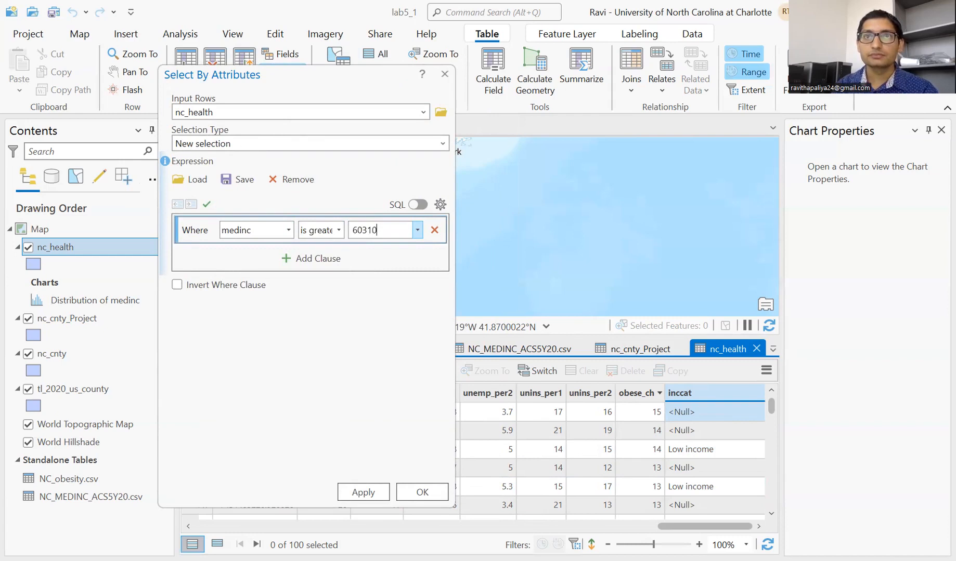
left_click(418, 490)
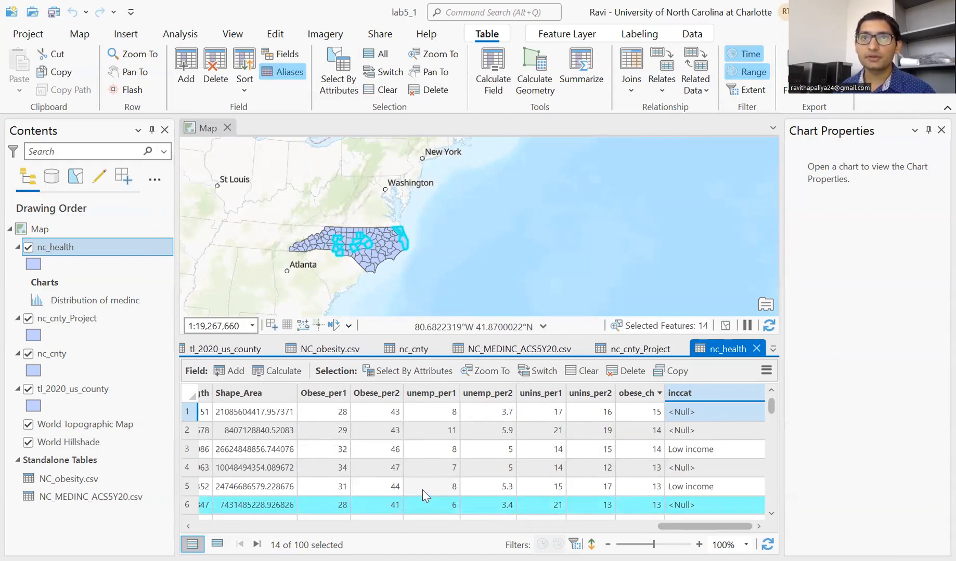
Calculate the inccat field as "High income" for the selected counties.
right_click(701, 393)
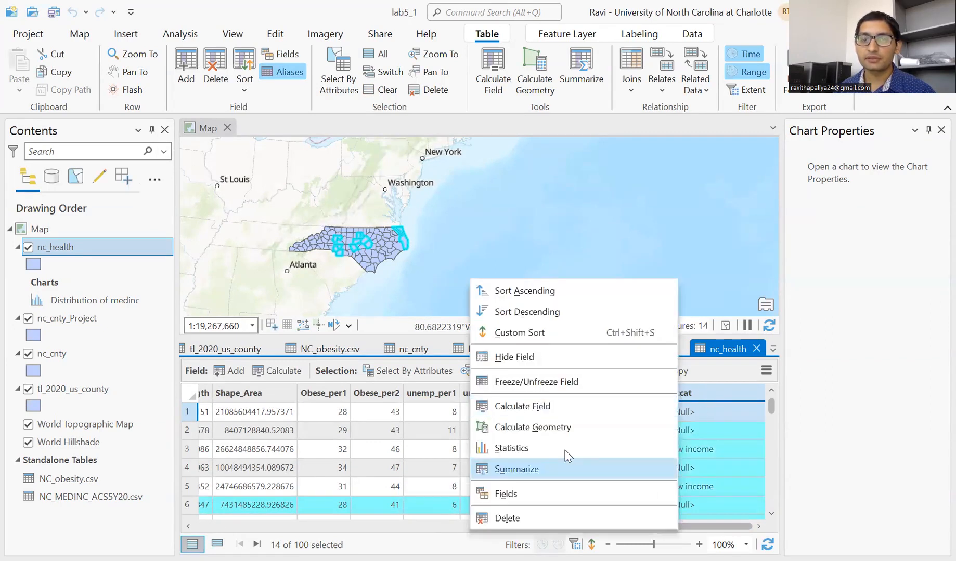
left_click(558, 411)
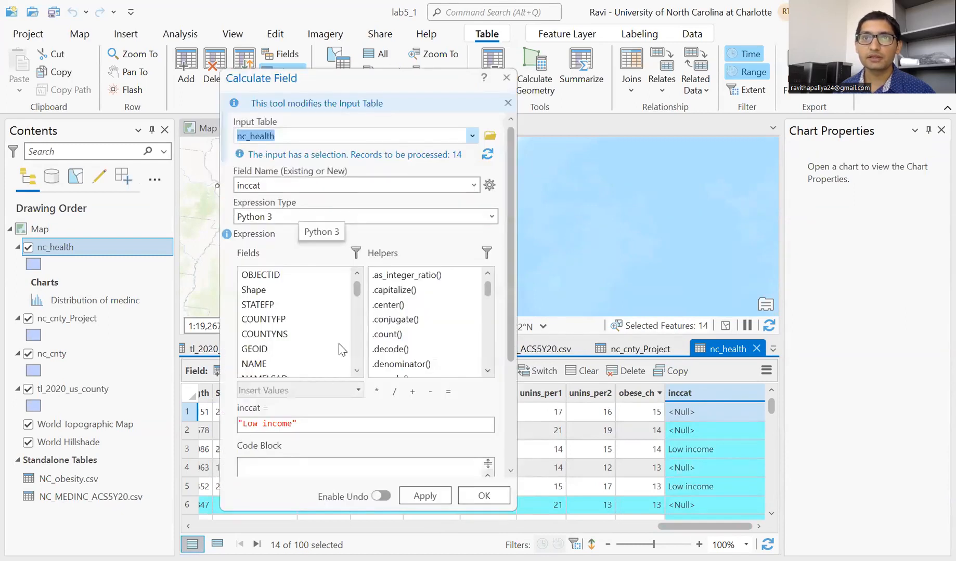
left_click(295, 424)
left_click(258, 422)
double_click(252, 423)
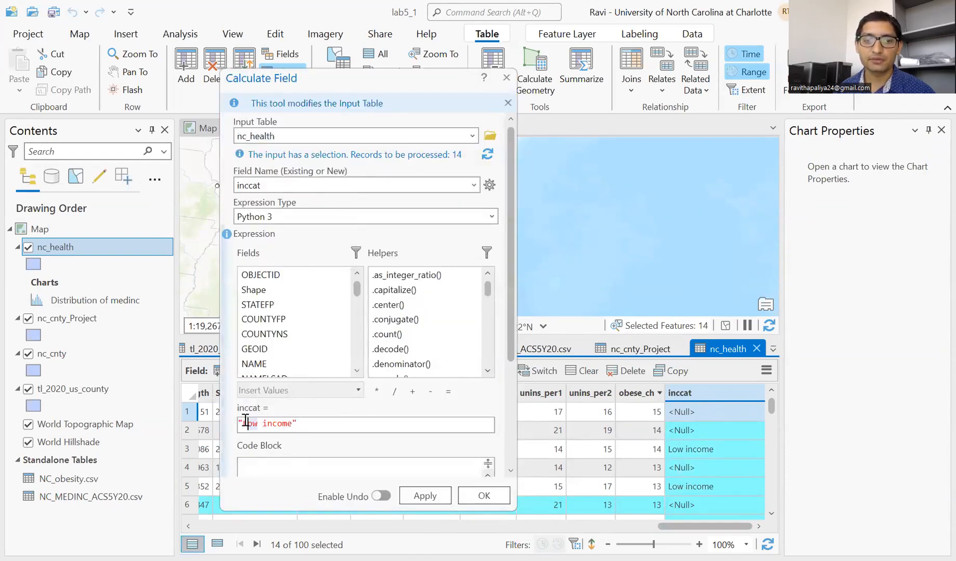
type("High")
left_click(486, 497)
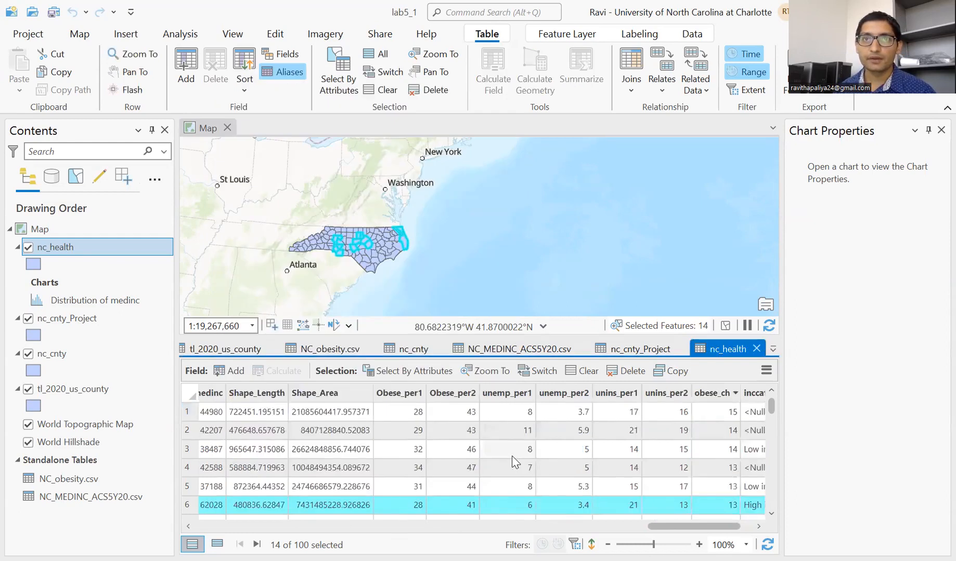
Clear the selection and start a new attribute query on nc_health where medinc is greater than or equal to 39816.
left_click(382, 89)
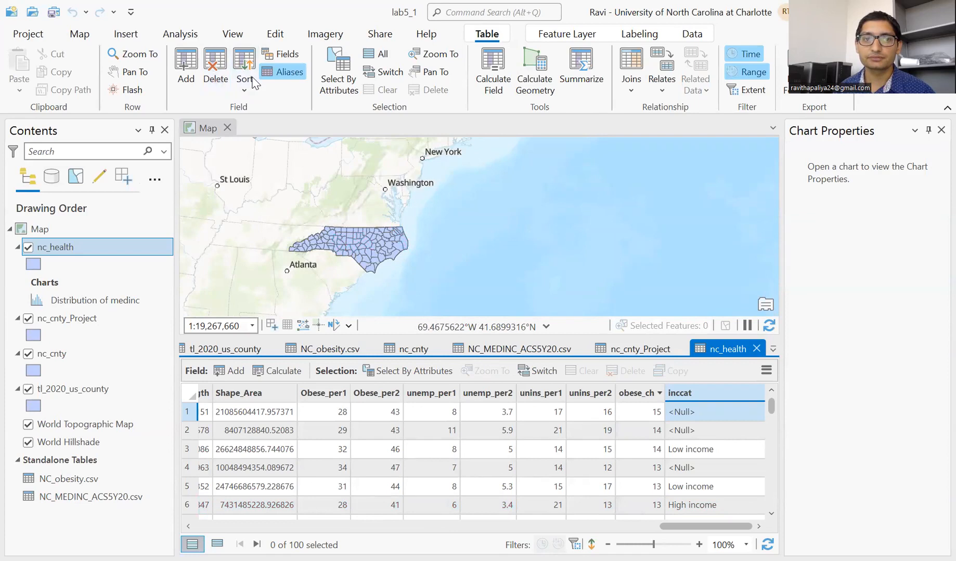
left_click(339, 73)
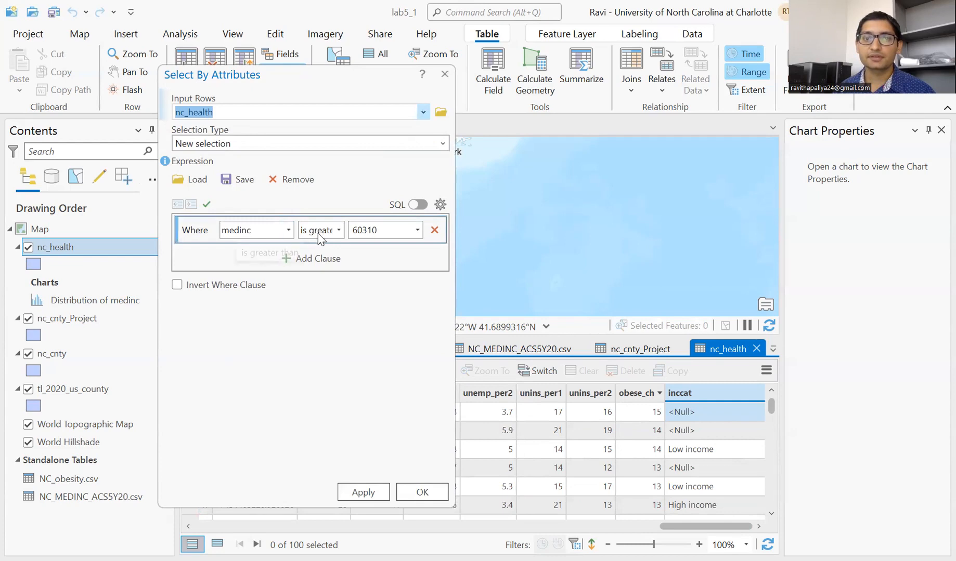
left_click(339, 230)
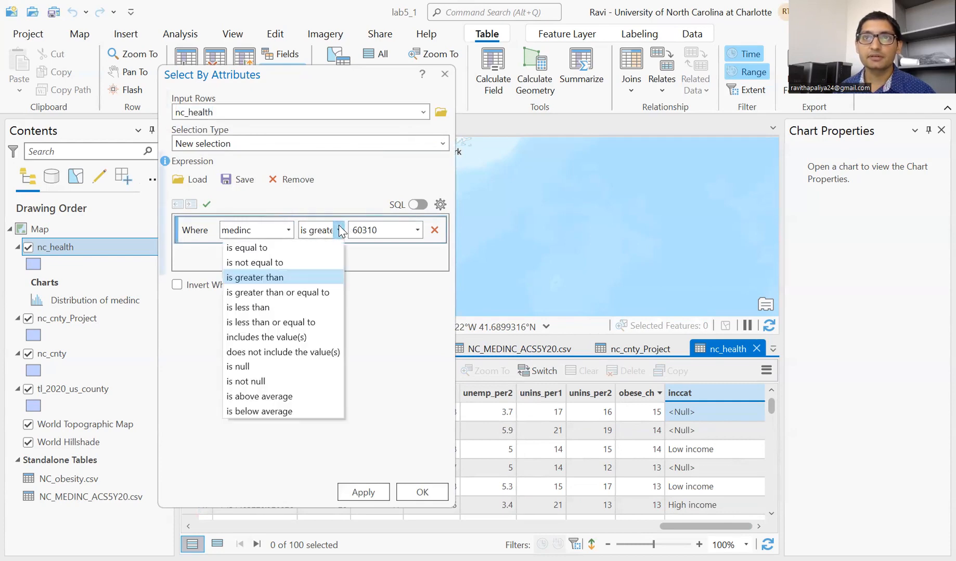
left_click(311, 299)
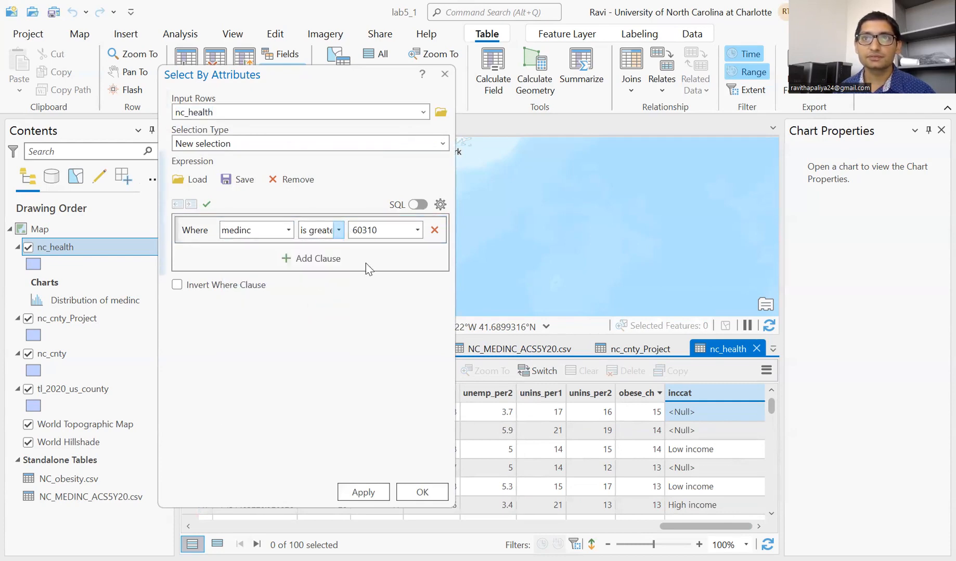
double_click(384, 229)
type("39816")
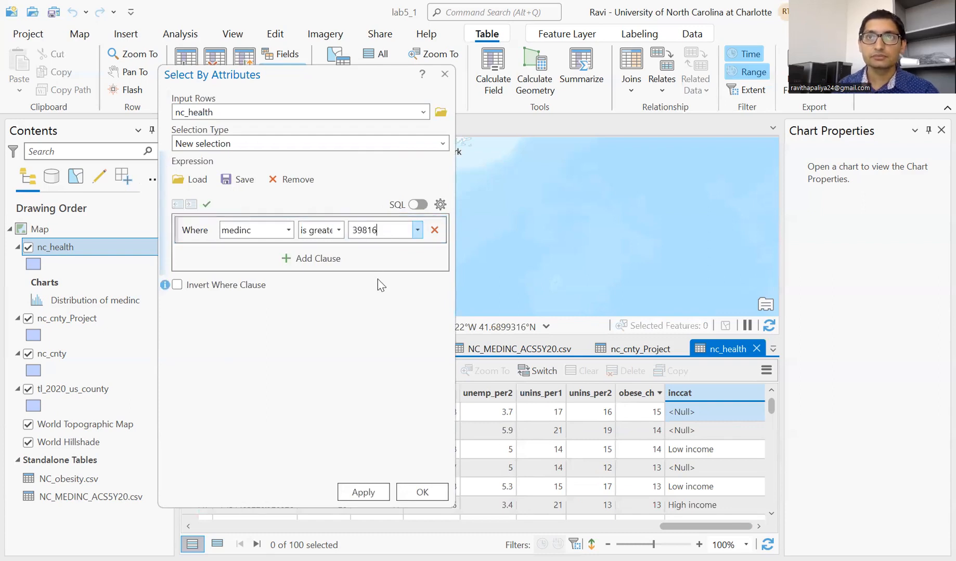
Add a second clause requiring medinc to be less than or equal to 60310 and select the matching nc_health counties.
left_click(307, 260)
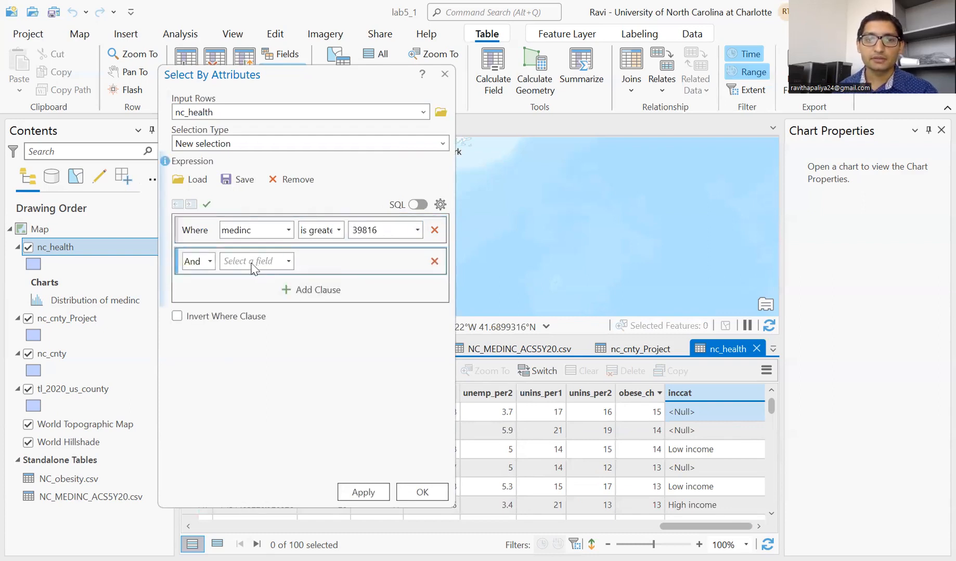
left_click(280, 261)
scroll(247, 408, "down", 3)
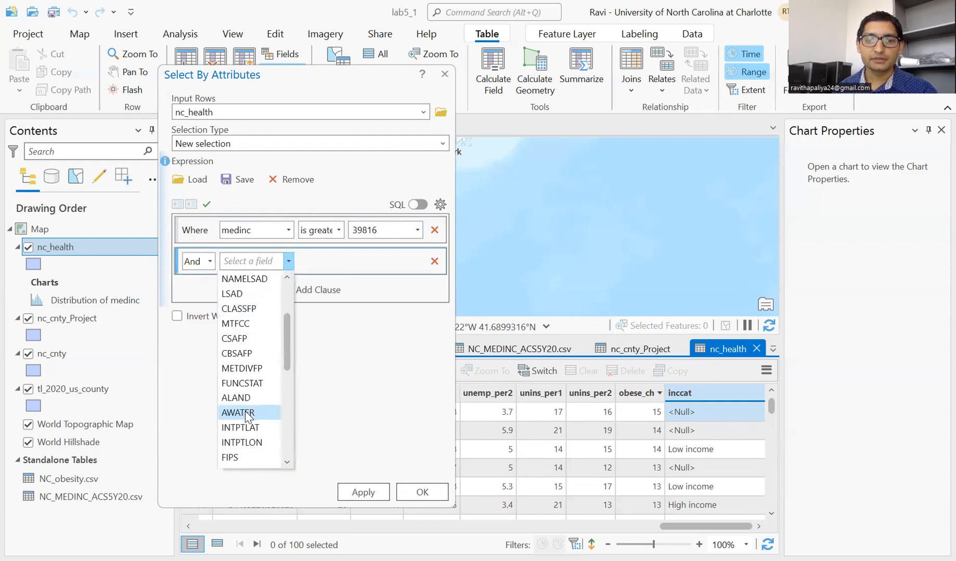
scroll(247, 408, "down", 4)
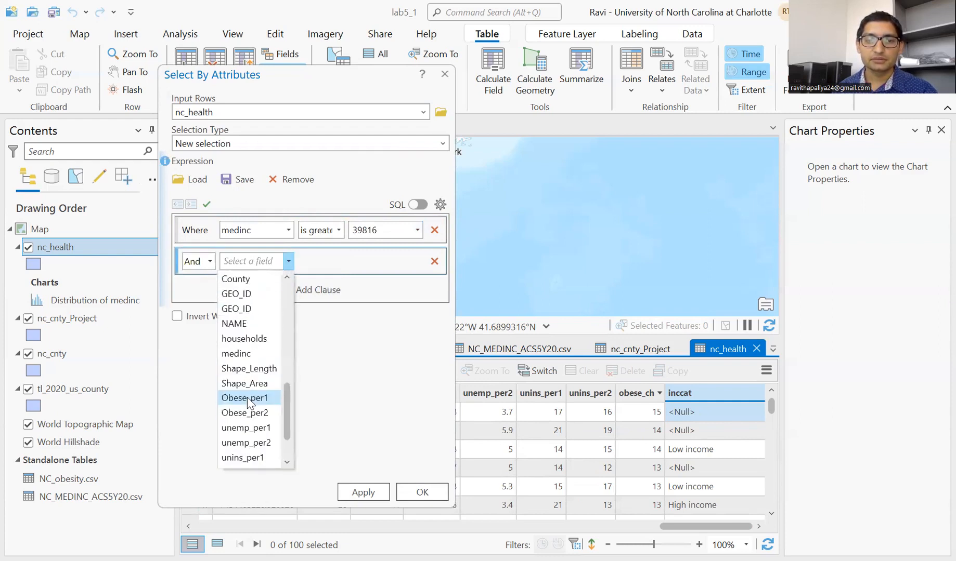
left_click(251, 355)
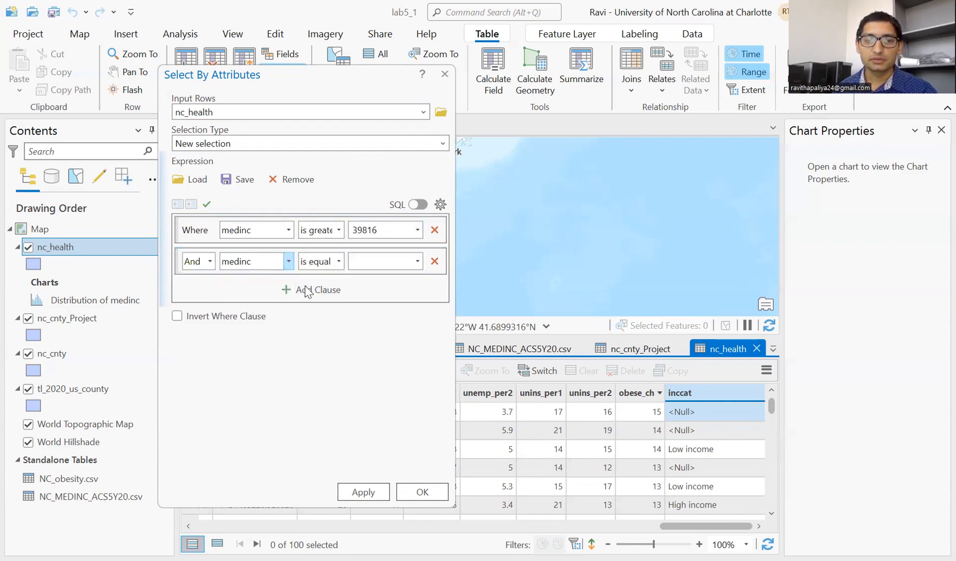
left_click(338, 261)
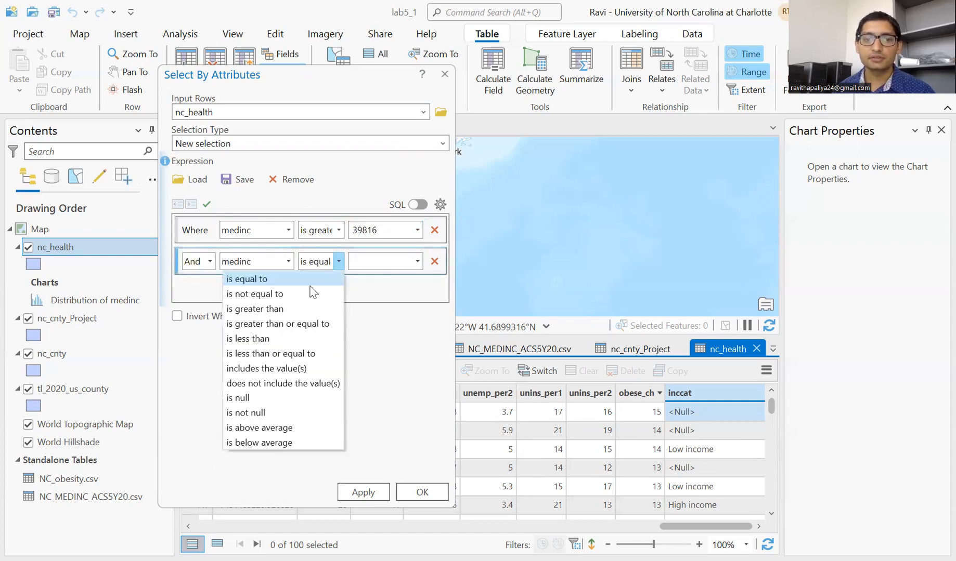
left_click(278, 354)
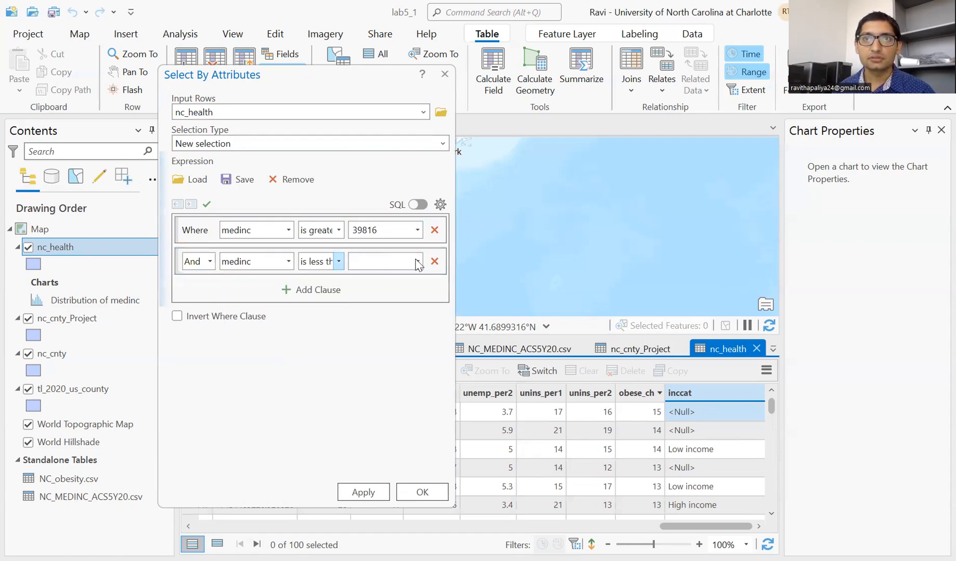
left_click(398, 256)
type("603")
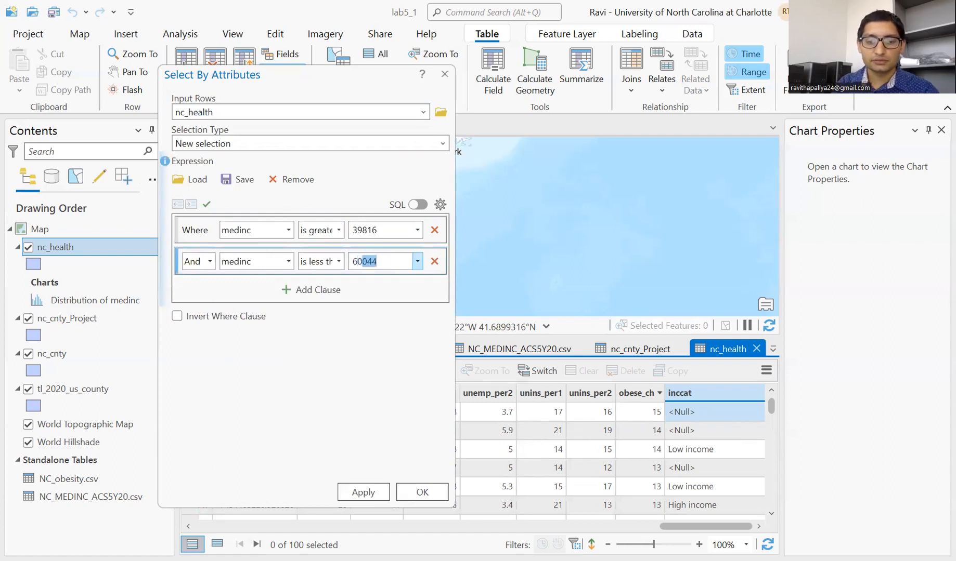
type("10")
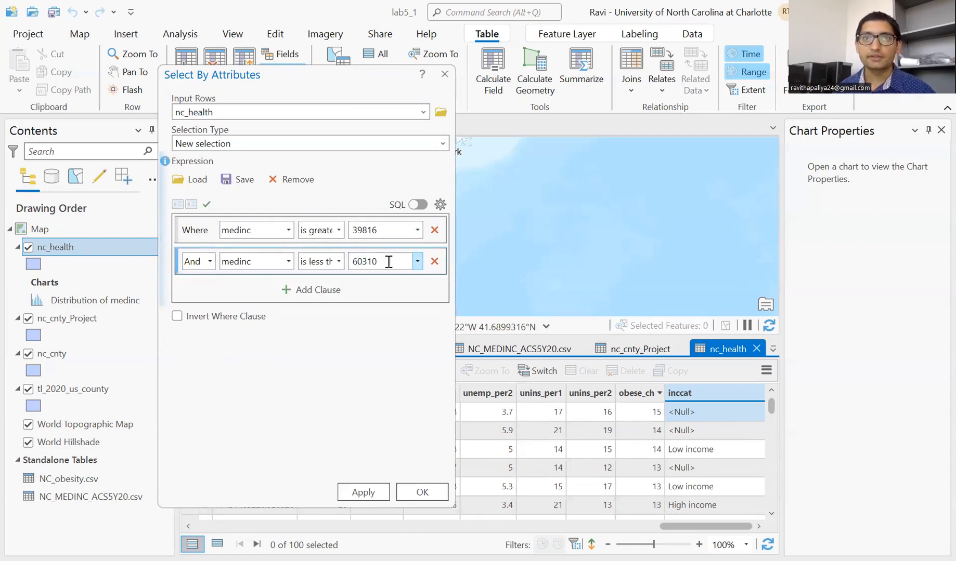
left_click(422, 489)
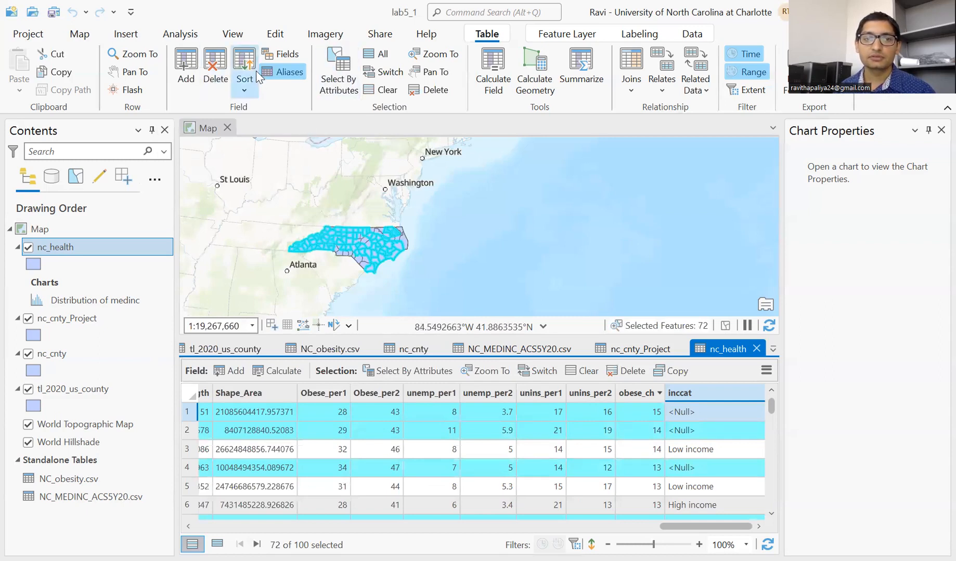
Review the And/Or operator joining the two medinc clauses and examine the selected rows in the nc_health table.
left_click(336, 74)
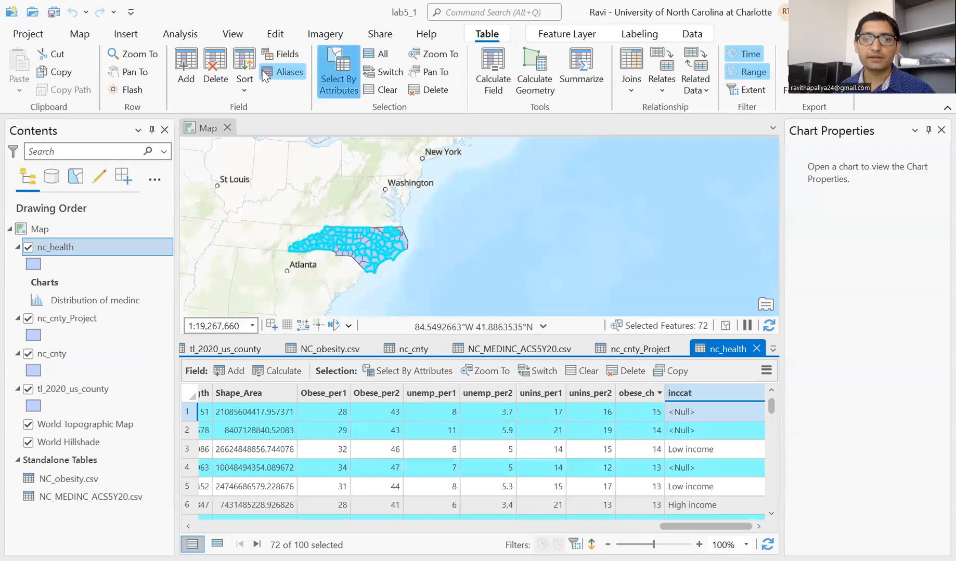
left_click(270, 276)
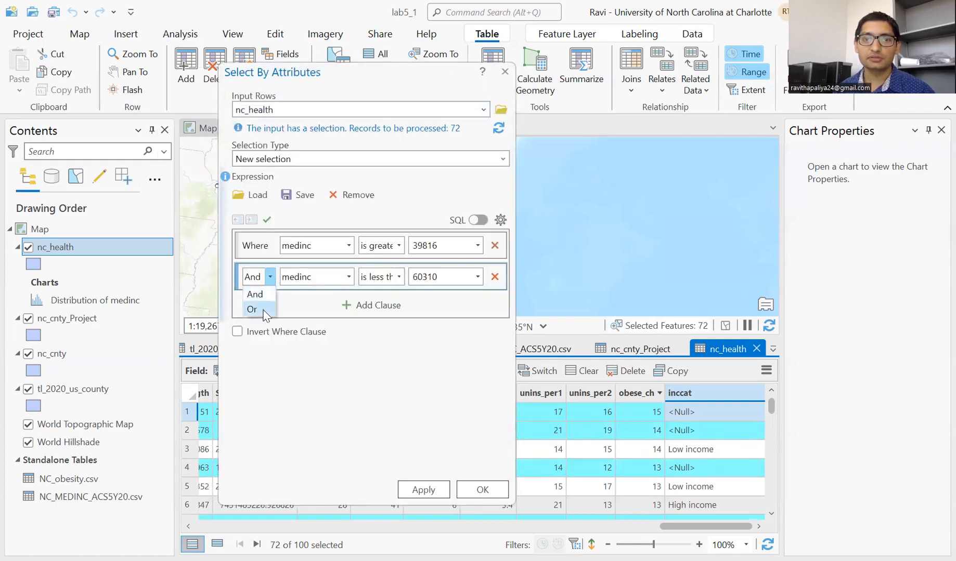
left_click(331, 124)
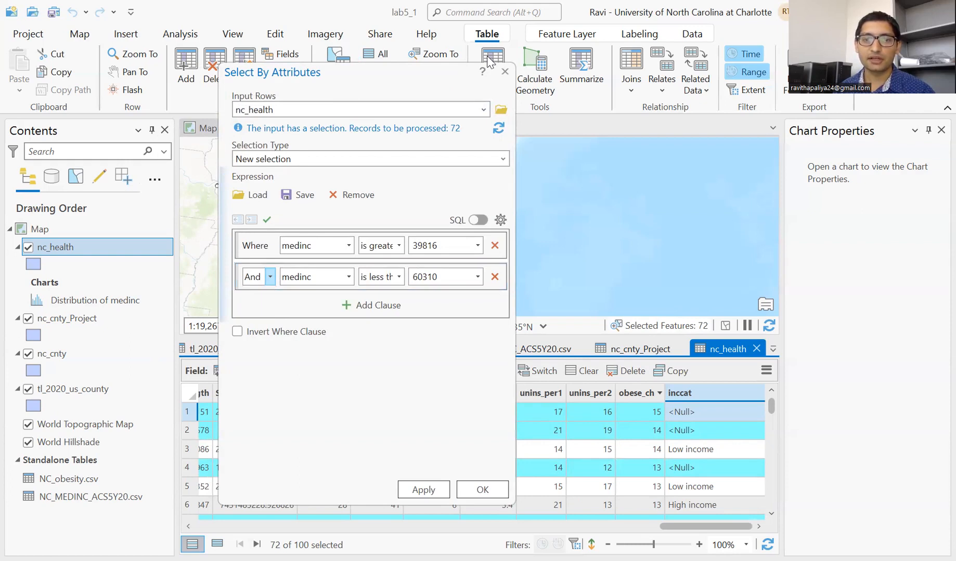
scroll(298, 494, "down", 5)
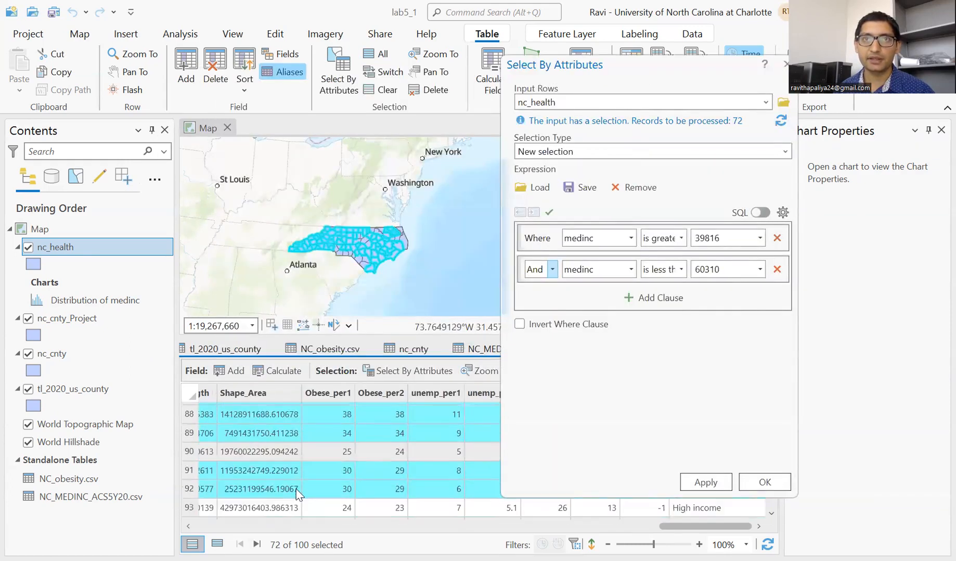
scroll(298, 494, "down", 3)
scroll(260, 460, "up", 20)
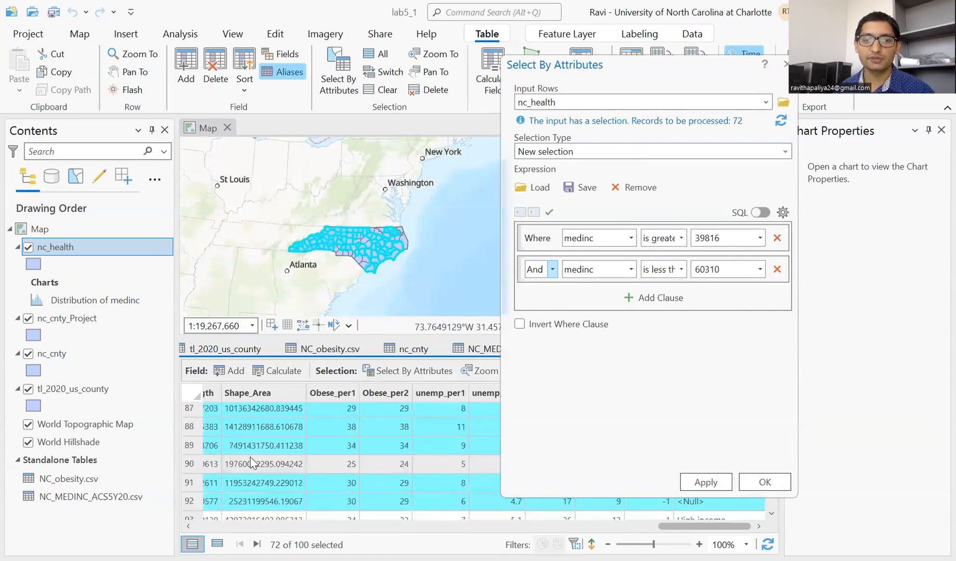
scroll(263, 445, "up", 8)
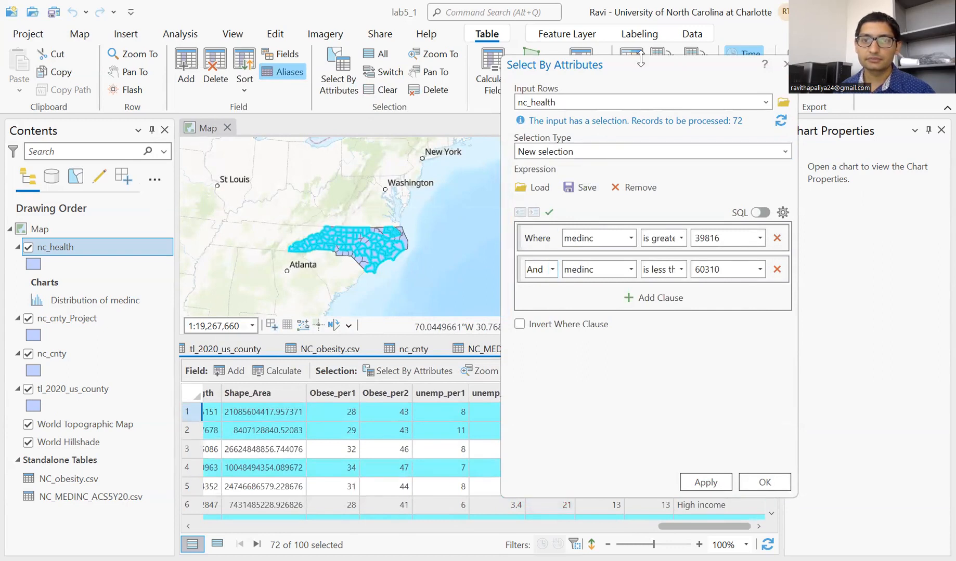
left_click_drag(641, 60, 256, 68)
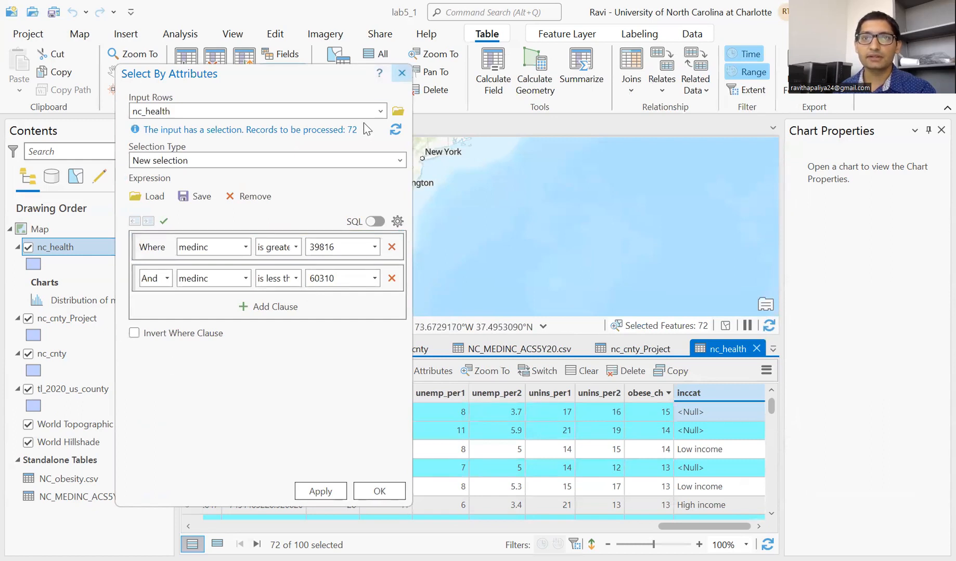
left_click(402, 73)
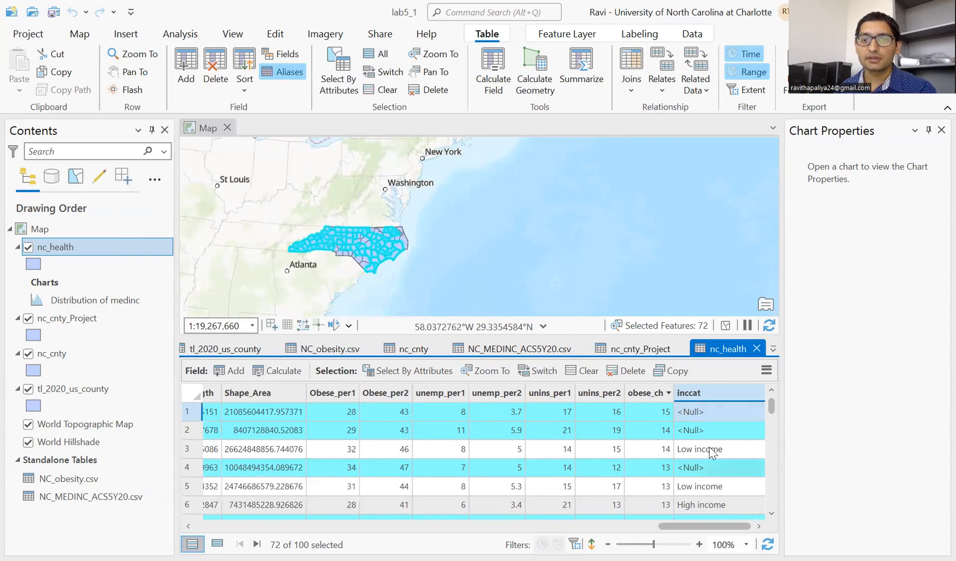
Calculate the inccat field as "Middle income" for the selected counties and clear the selection.
right_click(710, 393)
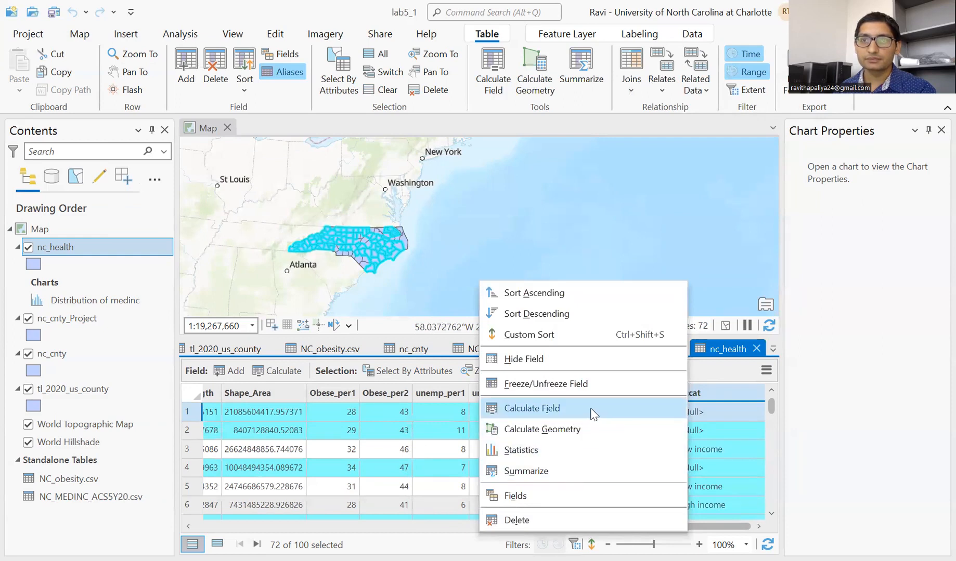
left_click(531, 409)
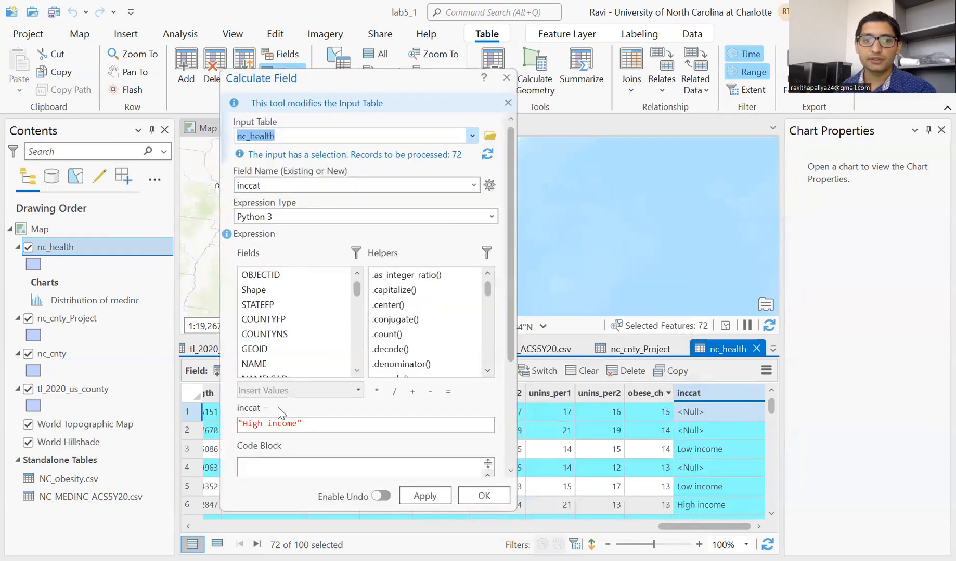
left_click(267, 426)
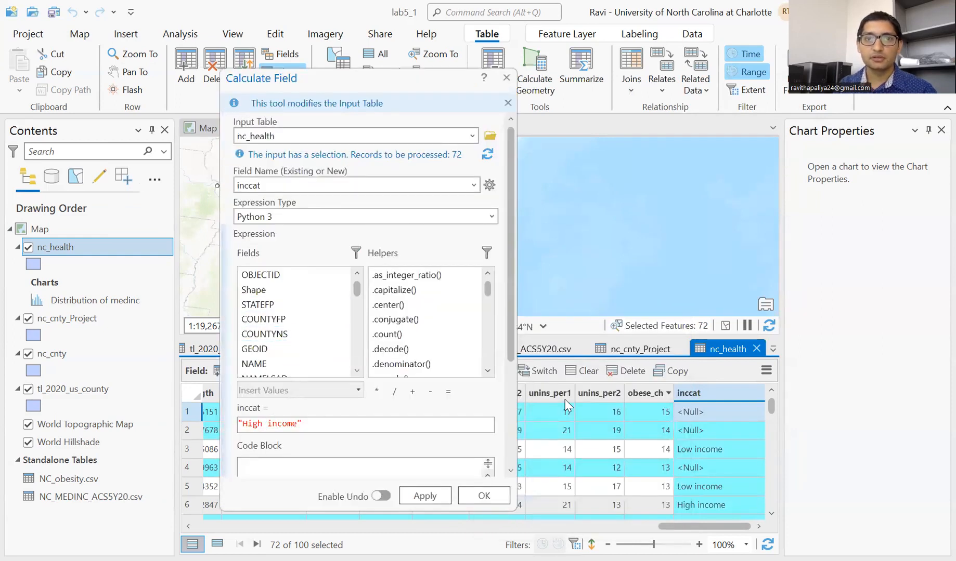
key("BackSpace")
key("BackSpace")
key("BackSpace")
key("BackSpace")
key("BackSpace")
type("Middle")
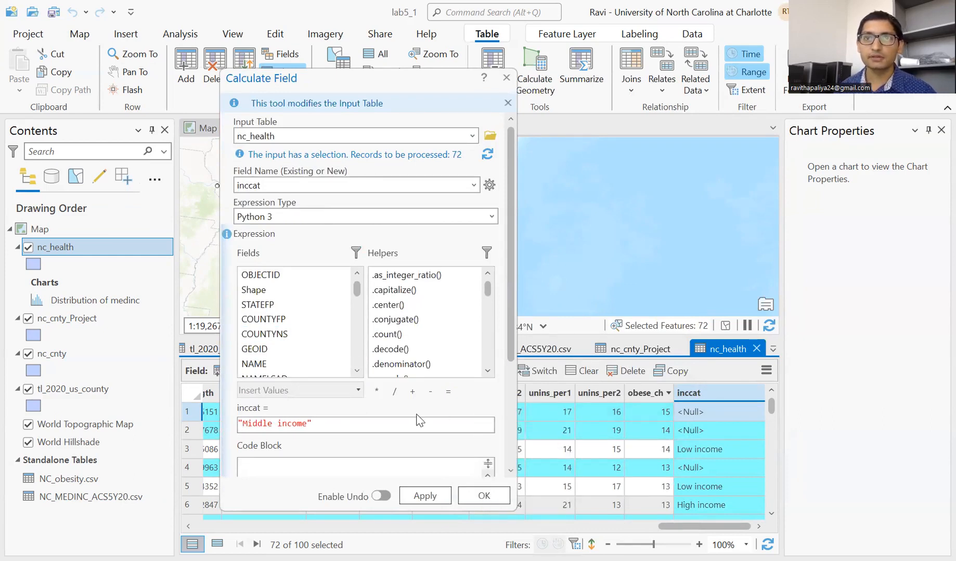
left_click(482, 496)
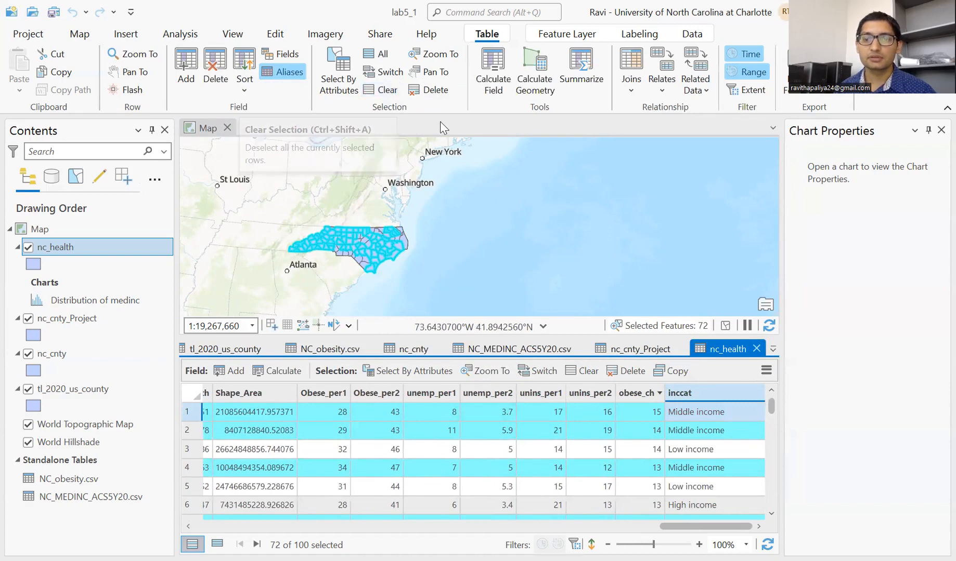
key("ctrl+shift+a")
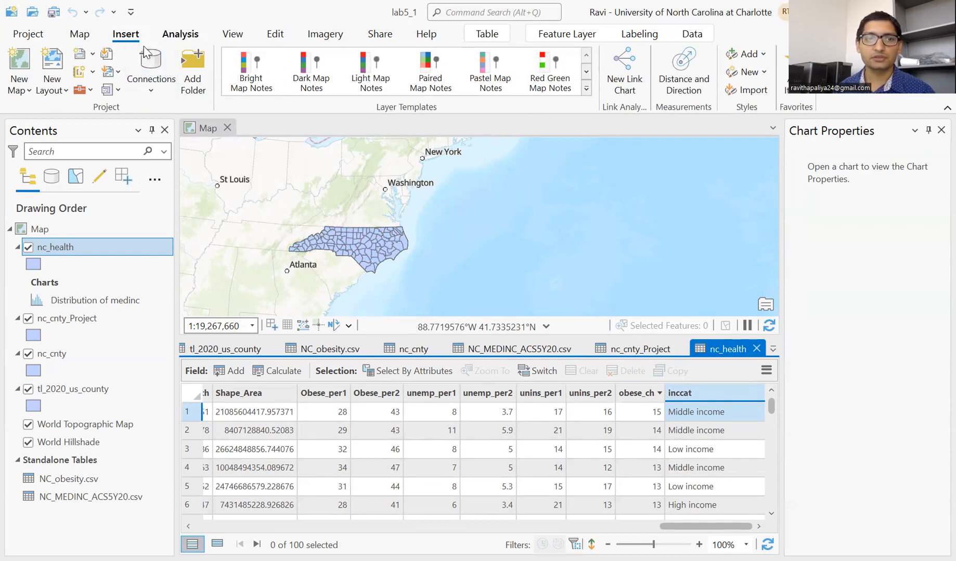
Add two new maps and a blank 11-inch-wide landscape layout to the project.
left_click(24, 91)
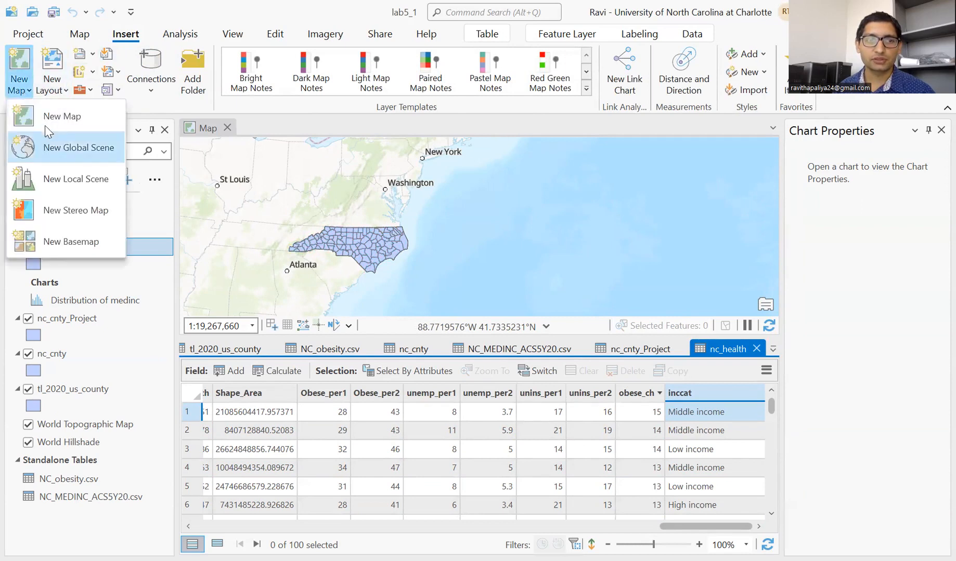
left_click(57, 116)
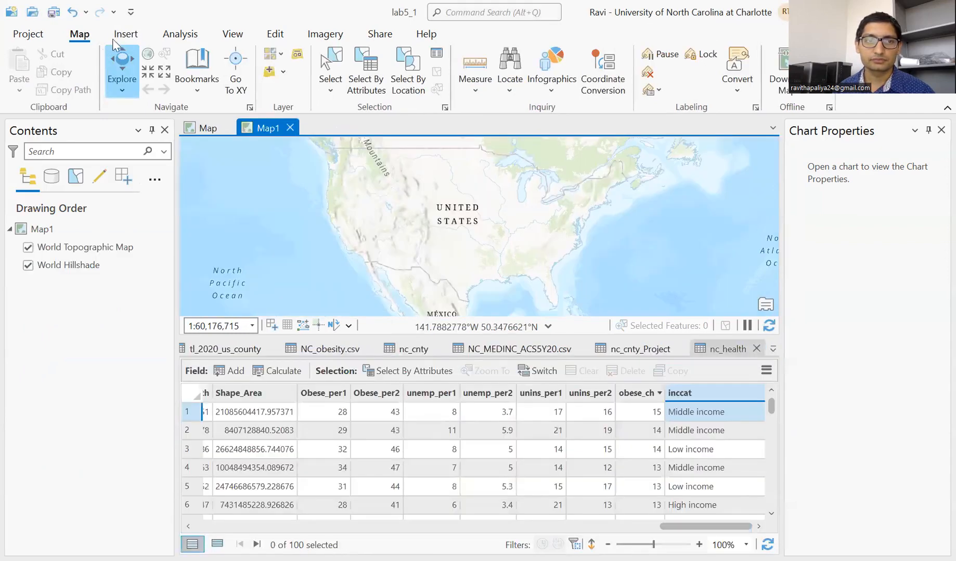
left_click(117, 36)
left_click(20, 89)
left_click(286, 149)
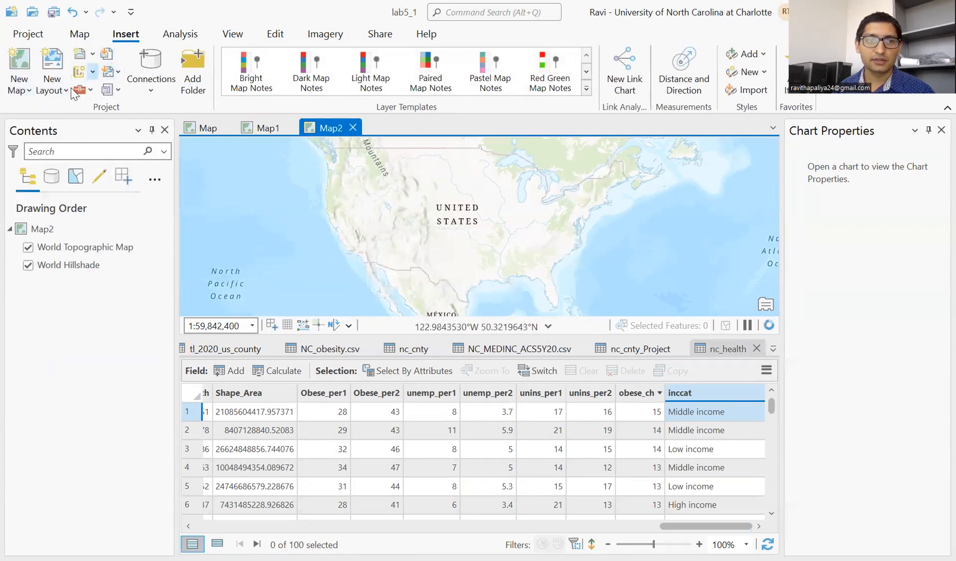
left_click(57, 90)
left_click(51, 281)
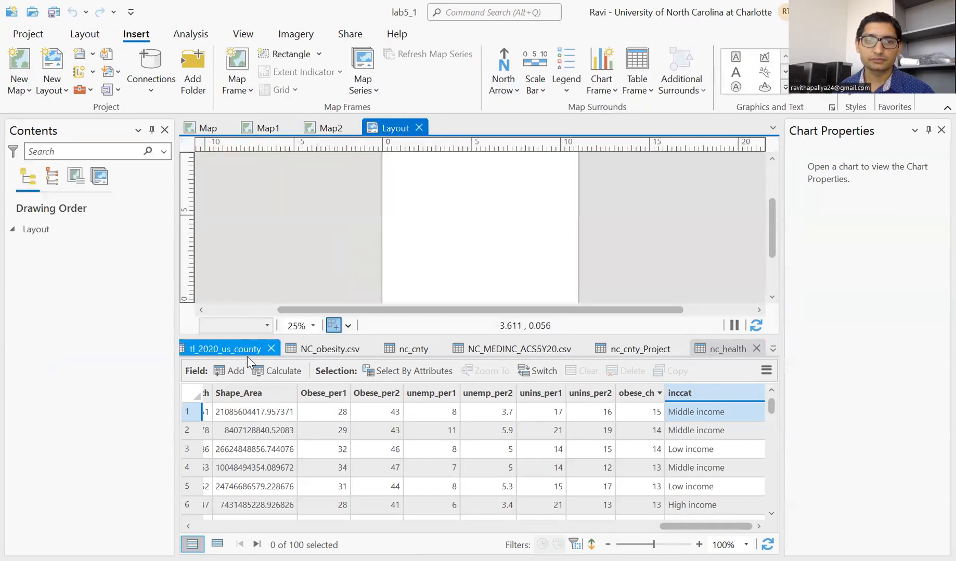
Close all open attribute tables and enlarge the view of the blank layout page.
left_click(278, 368)
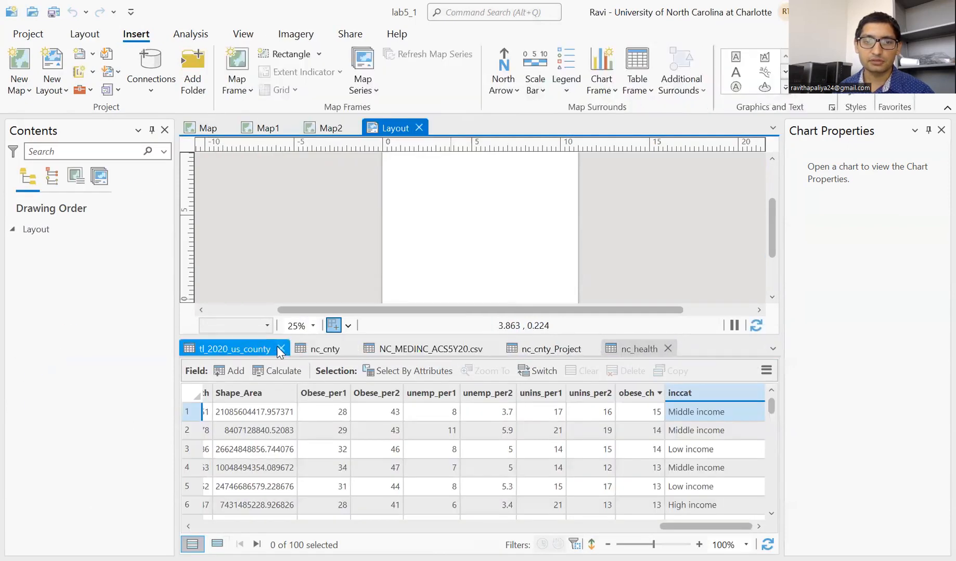
left_click(281, 349)
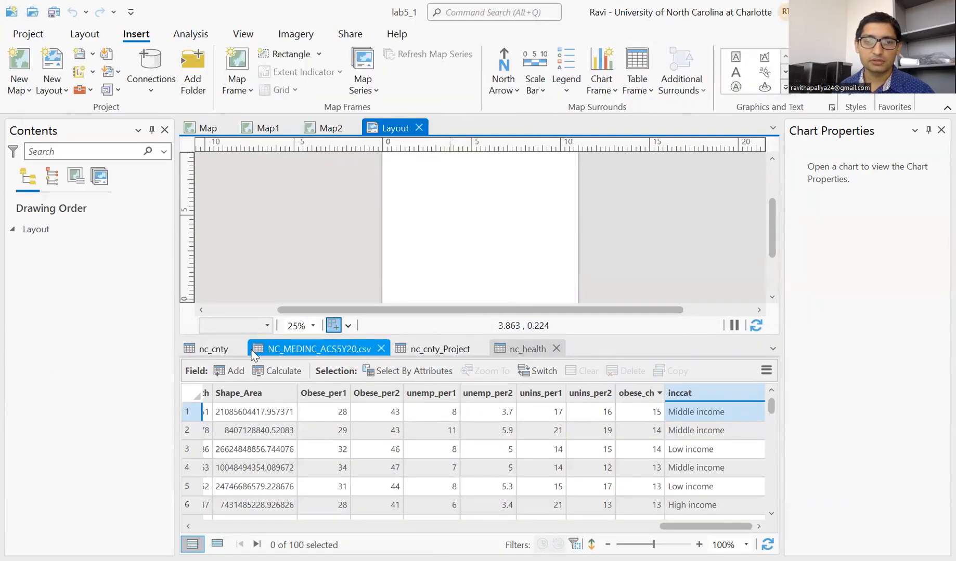
left_click(239, 349)
left_click(312, 349)
left_click(268, 349)
left_click(245, 349)
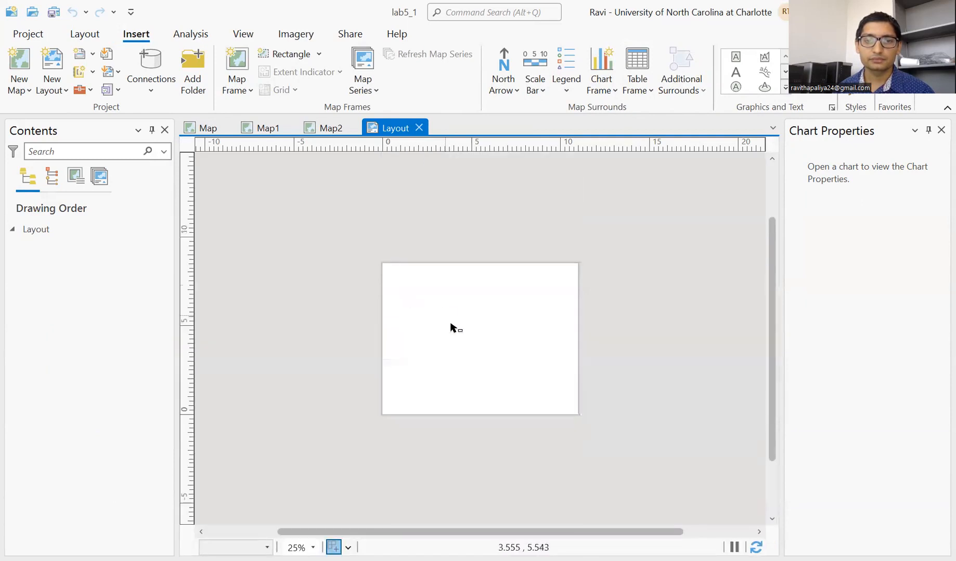
scroll(450, 326, "up", 3)
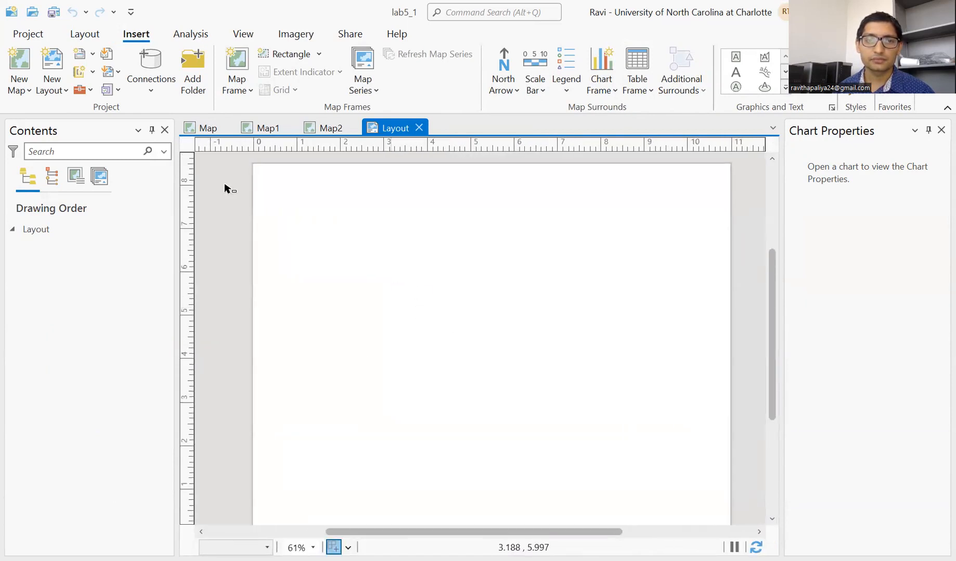
Copy the nc_health layer from Map and paste it into Map1.
left_click(210, 129)
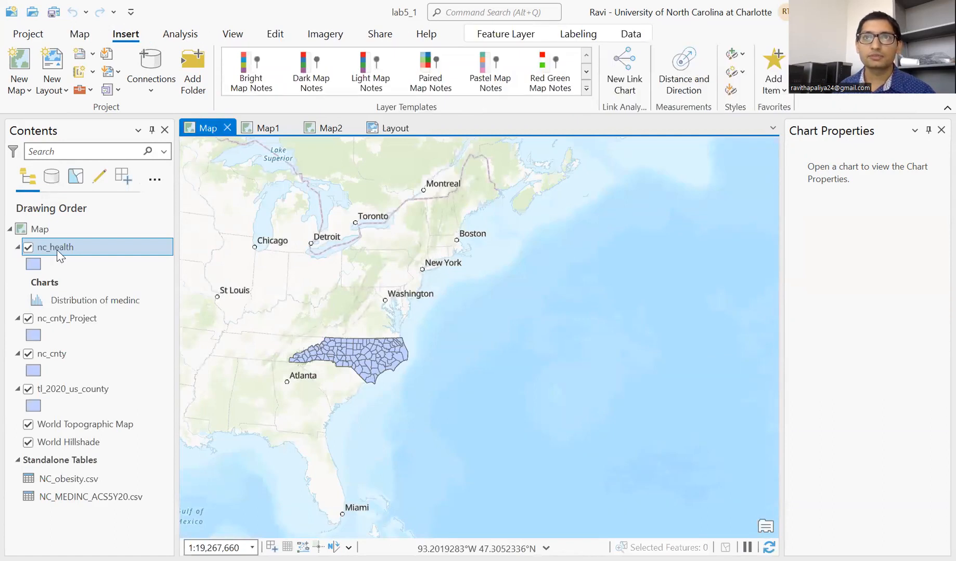
right_click(99, 245)
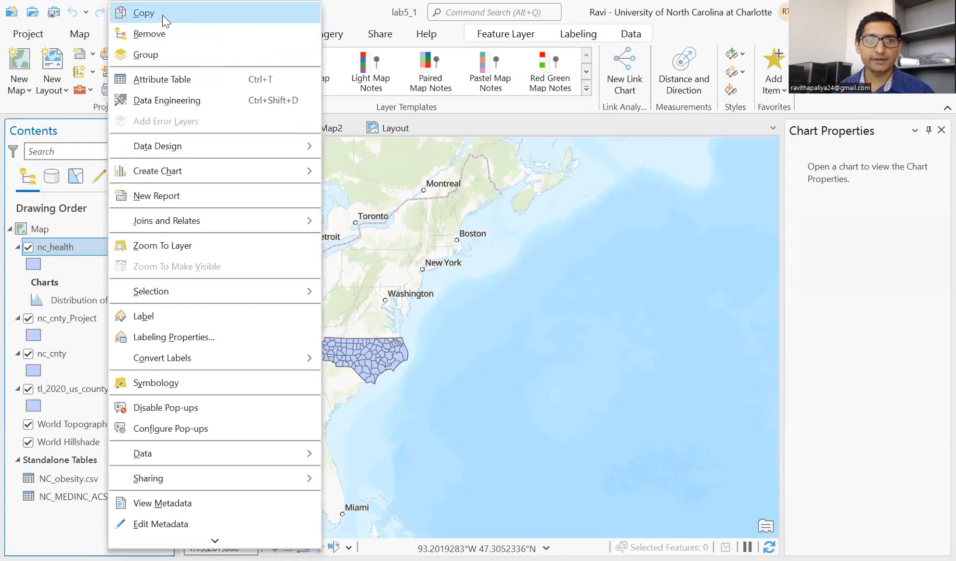
left_click(163, 21)
left_click(268, 127)
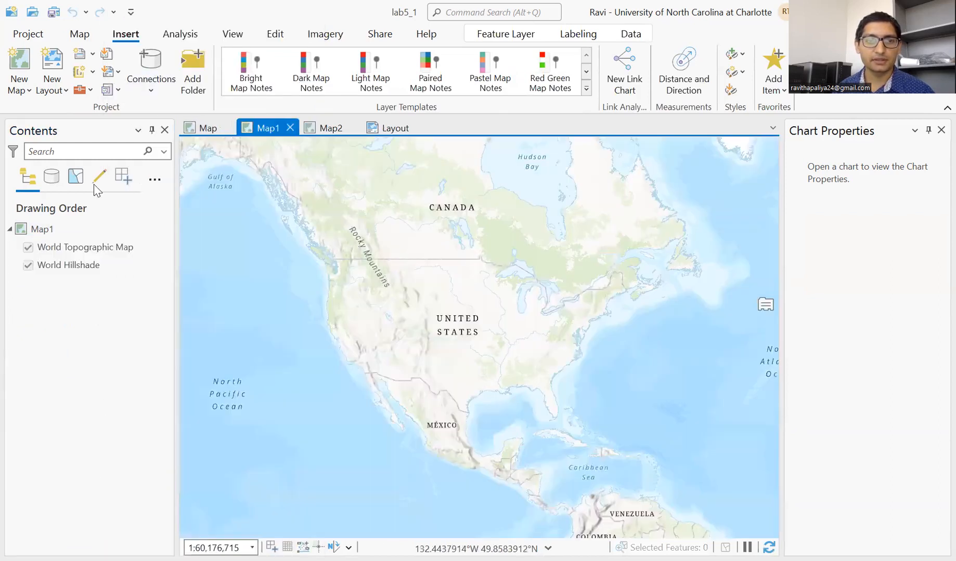
right_click(70, 219)
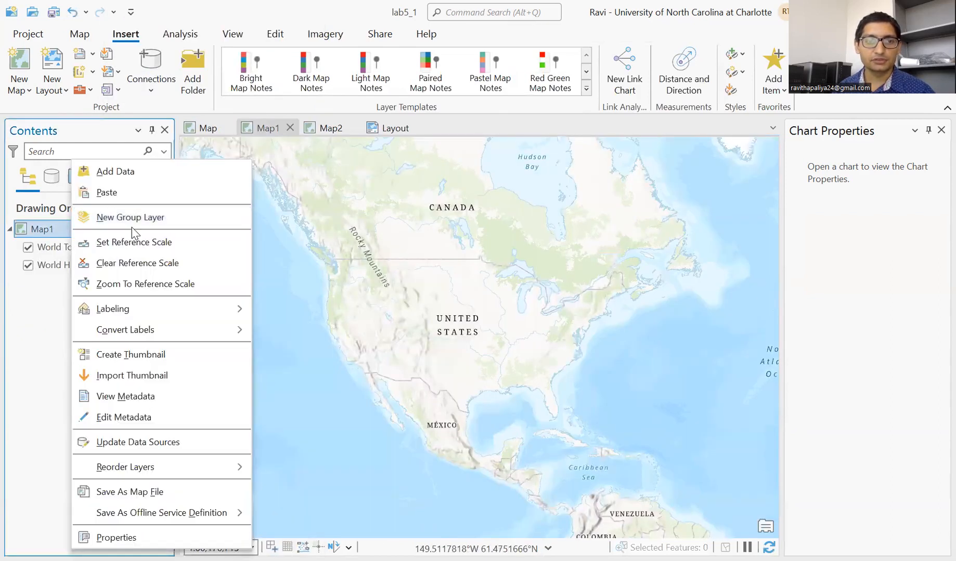
left_click(141, 194)
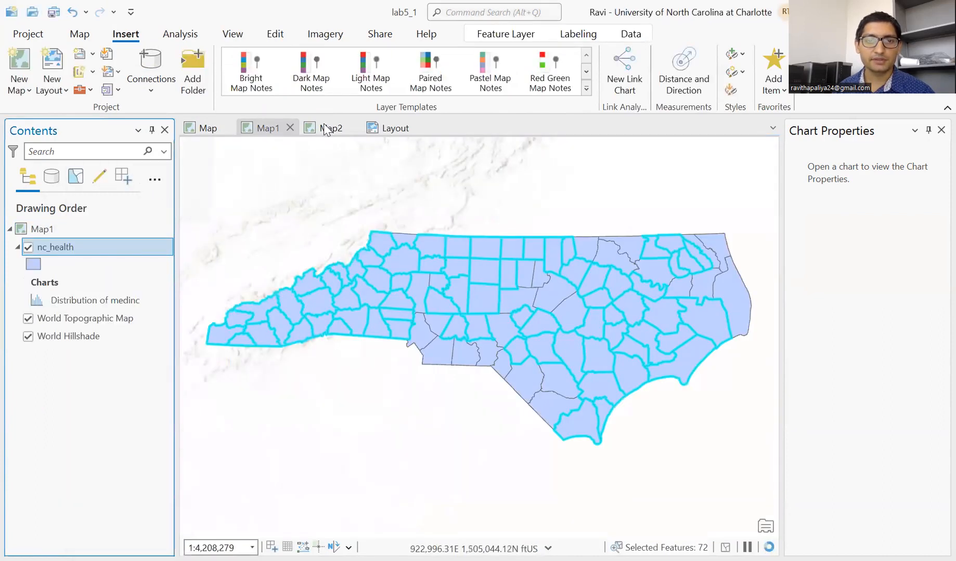
Paste the copied nc_health layer into Map2 as well.
left_click(208, 129)
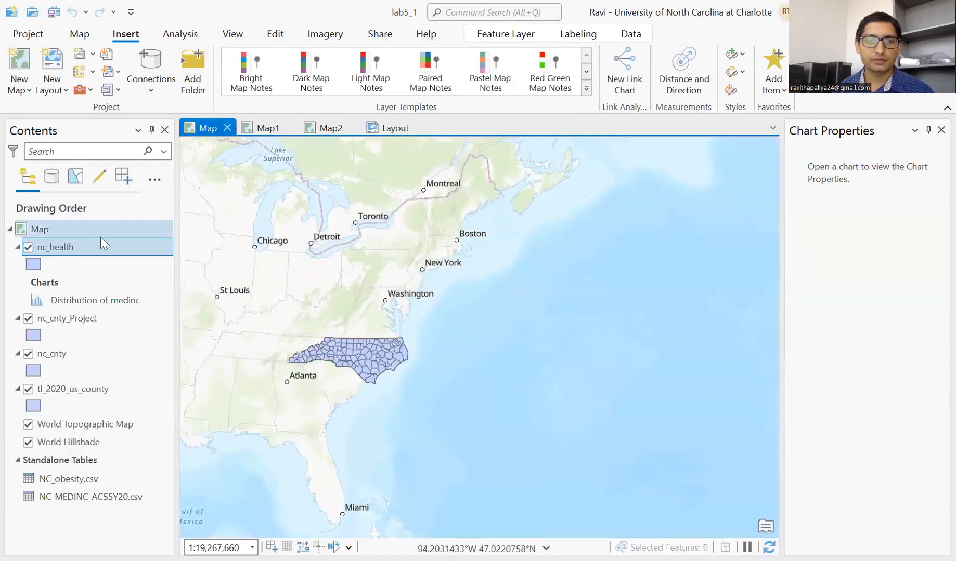
left_click(318, 129)
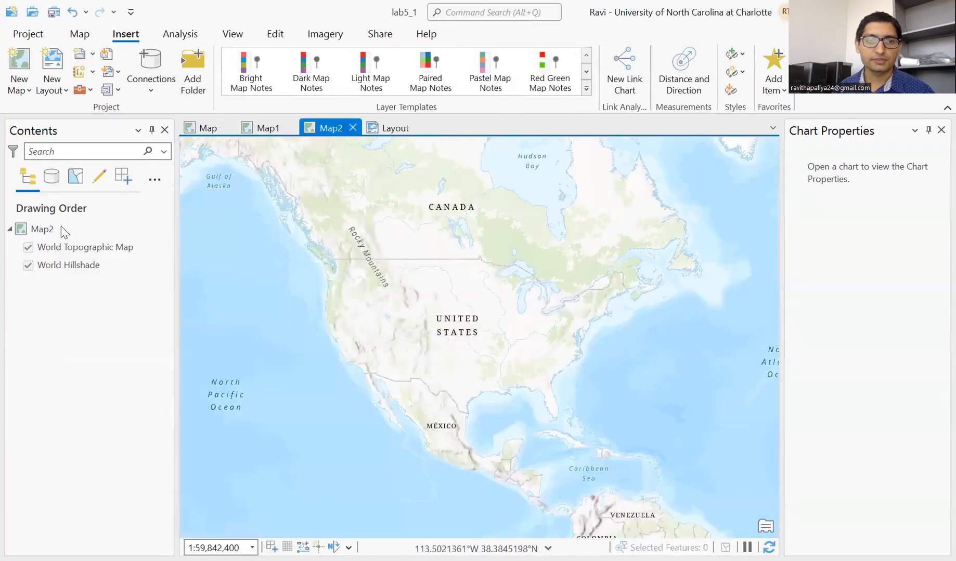
right_click(75, 229)
left_click(159, 192)
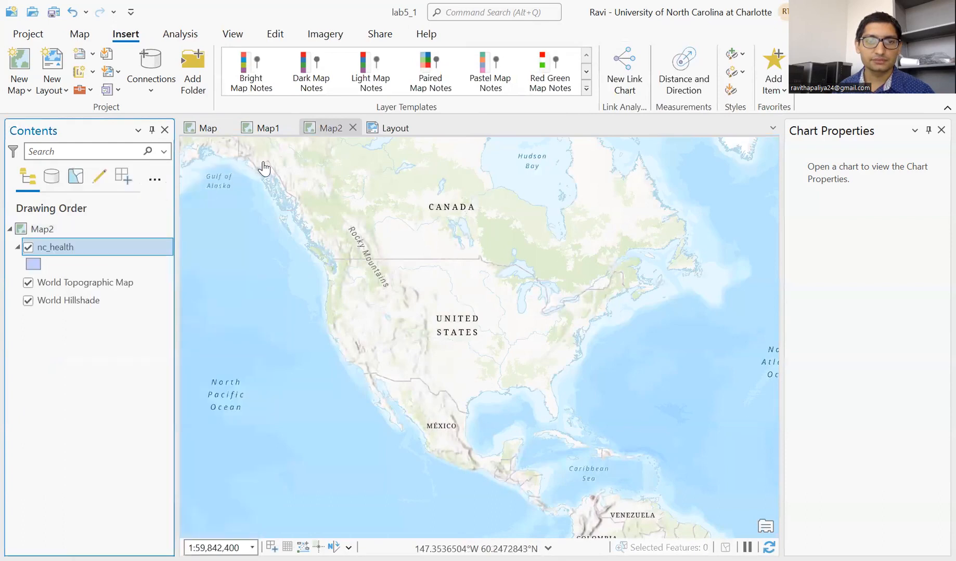
Clear the county selection carried over with the pasted nc_health layers and check the counties across the maps.
left_click(94, 37)
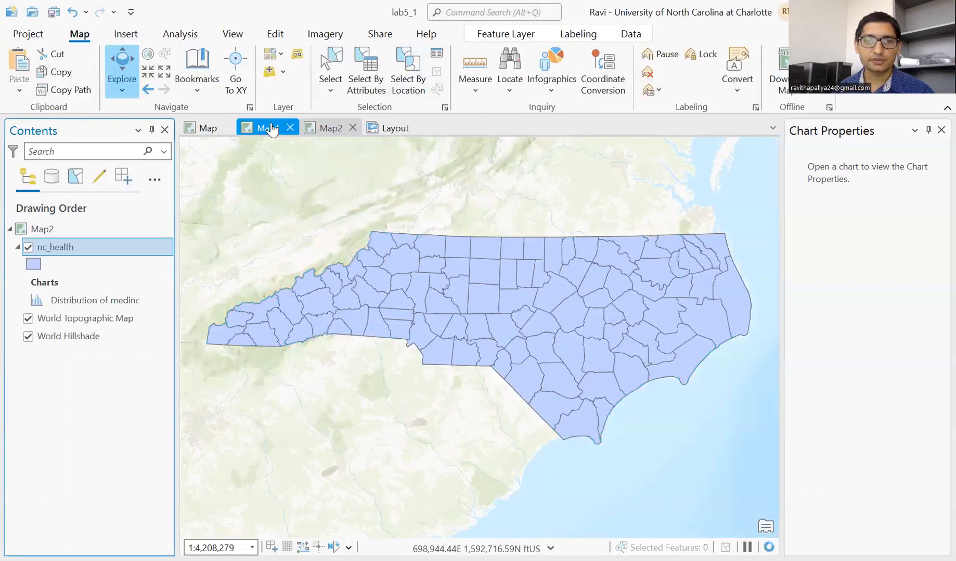
left_click(271, 130)
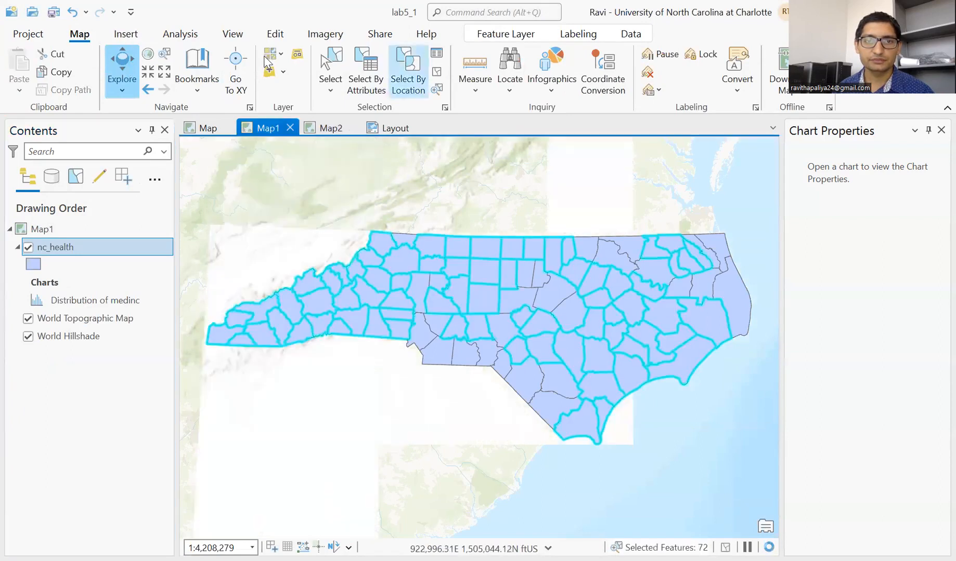
left_click(215, 128)
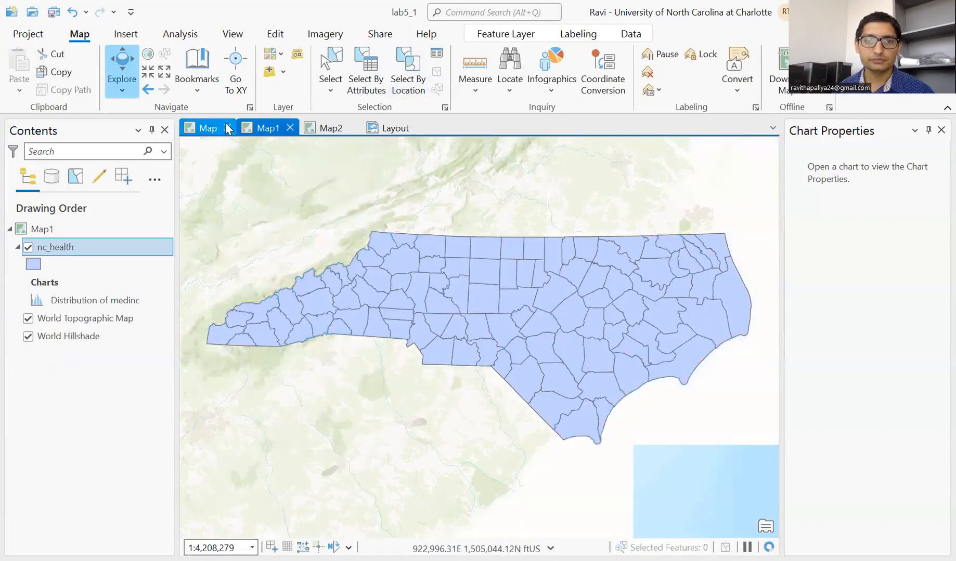
scroll(362, 408, "up", 3)
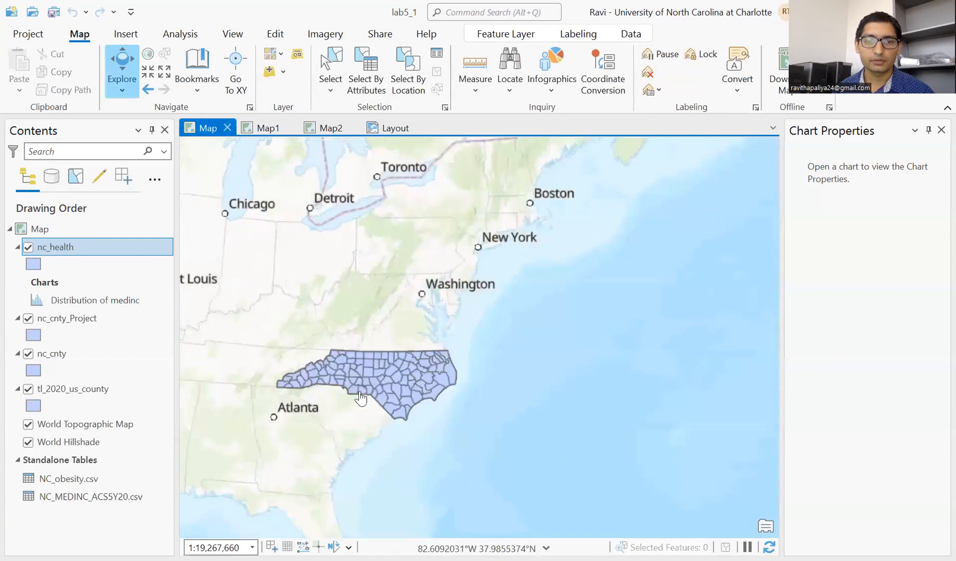
Symbolize the nc_health layer in Map1 with Graduated Colors based on the Obese_per2 field.
left_click(273, 130)
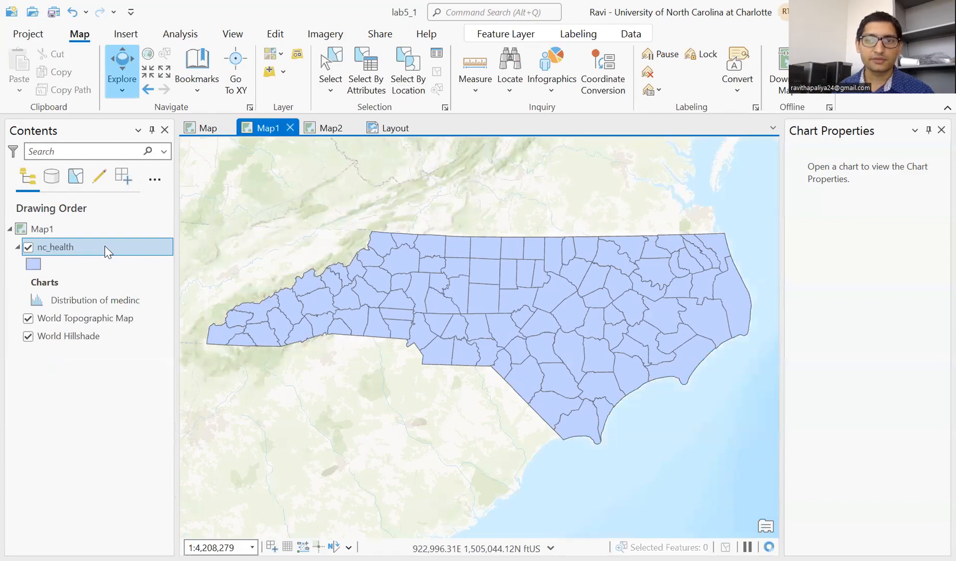
right_click(104, 245)
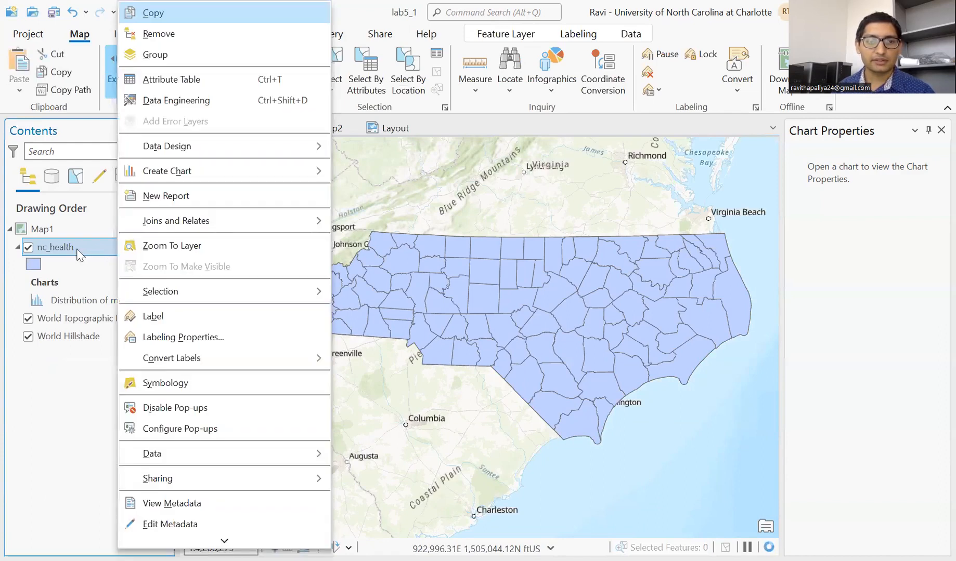
left_click(209, 381)
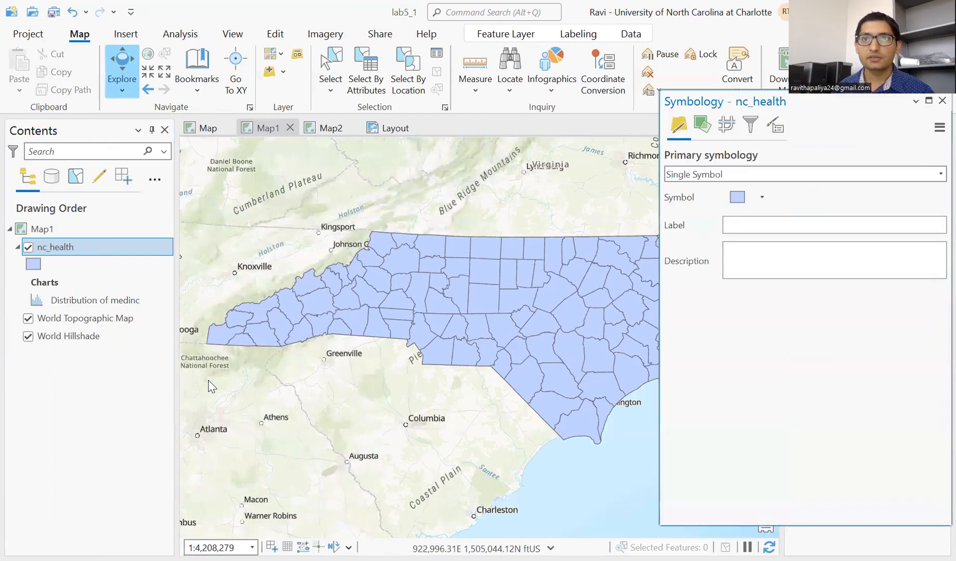
left_click(939, 176)
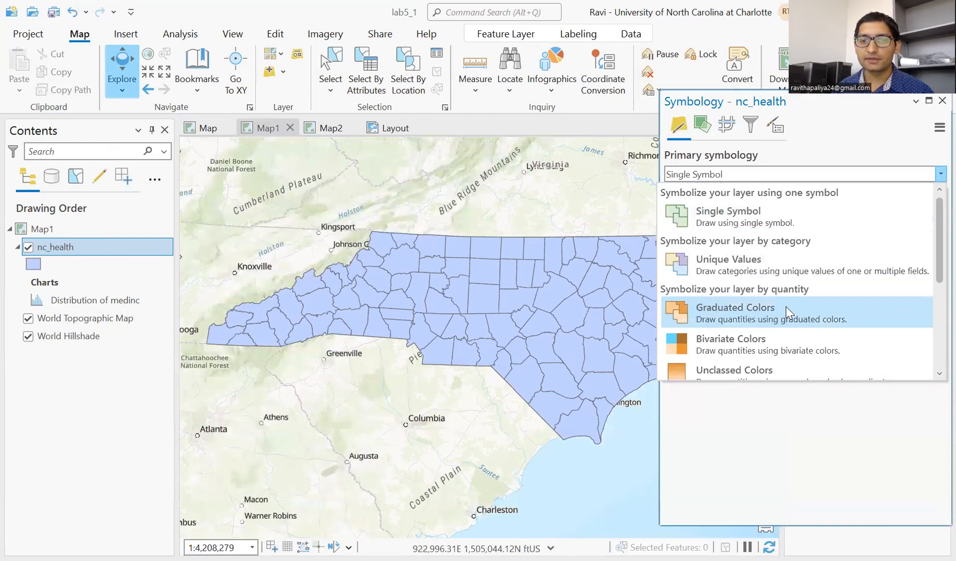
scroll(791, 313, "down", 3)
scroll(790, 313, "up", 3)
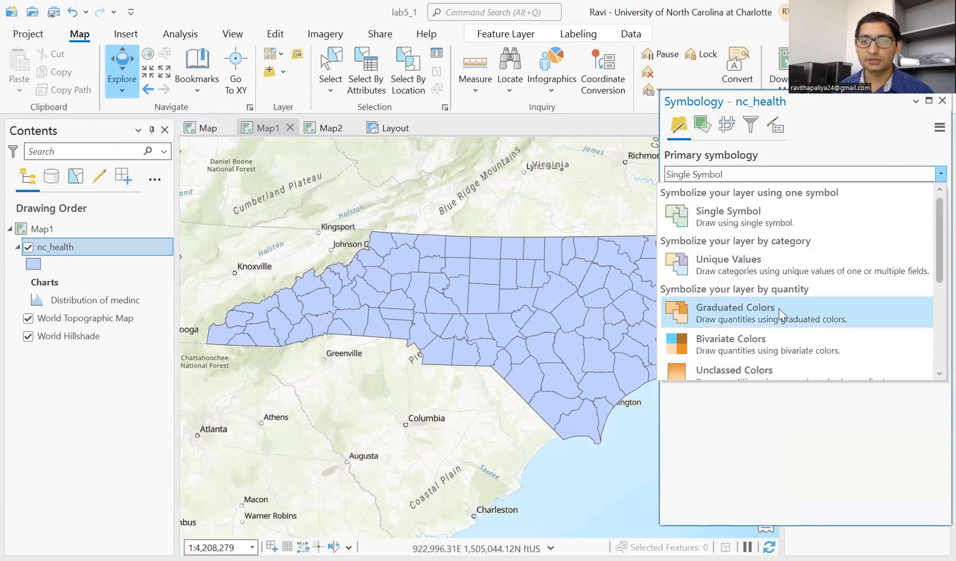
left_click(781, 315)
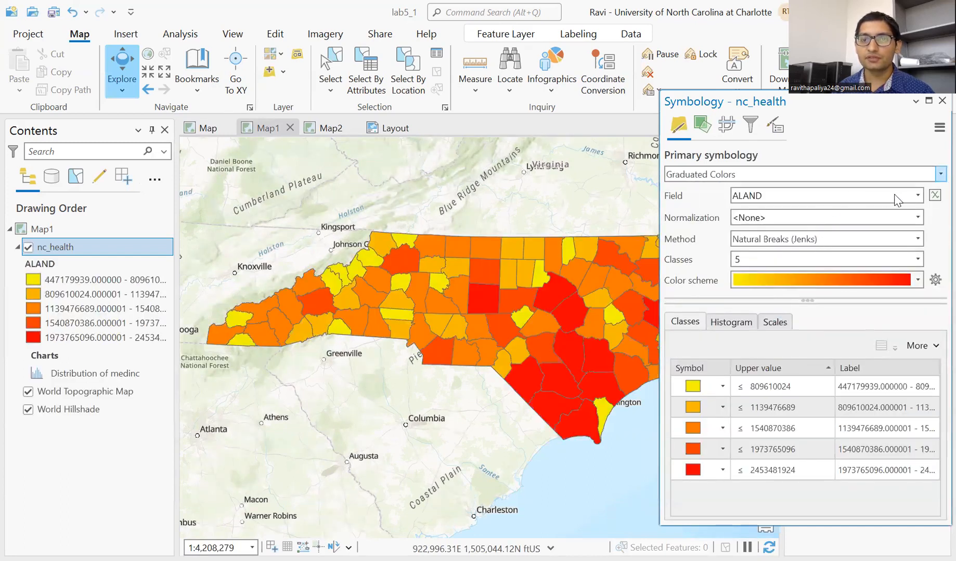
left_click(917, 196)
scroll(879, 271, "down", 2)
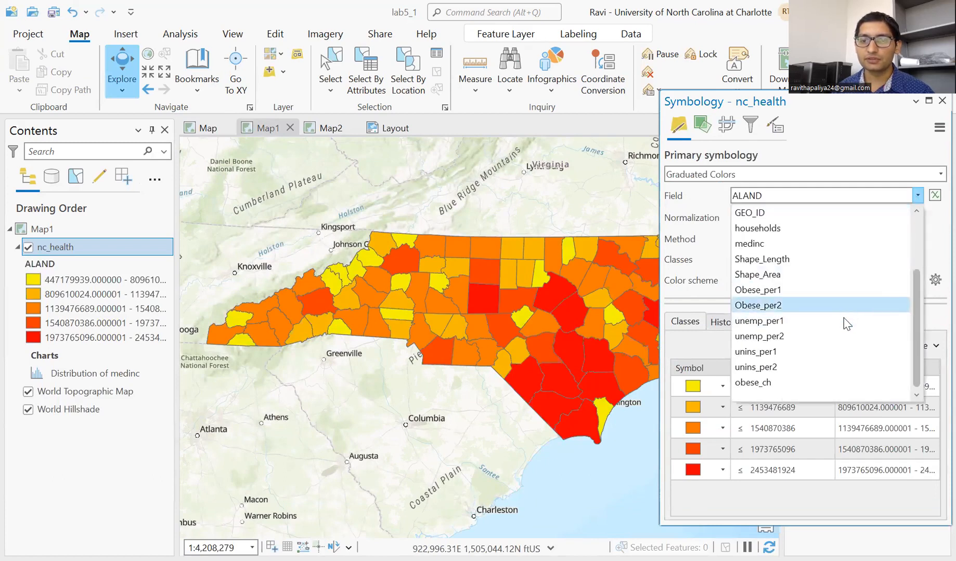
left_click(800, 308)
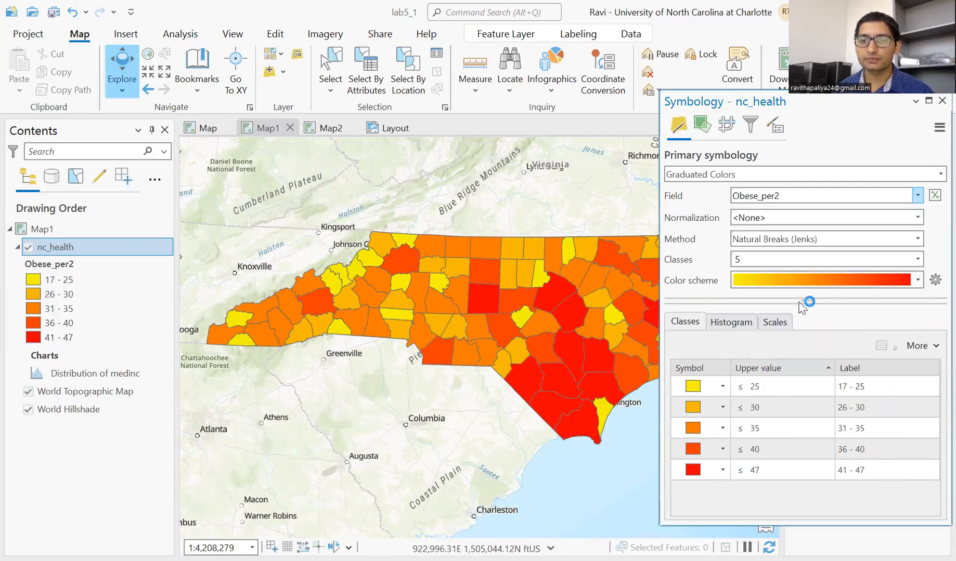
Apply the light-to-dark green color scheme to the Obese_per2 classes and close the symbology settings.
left_click(917, 260)
left_click(917, 260)
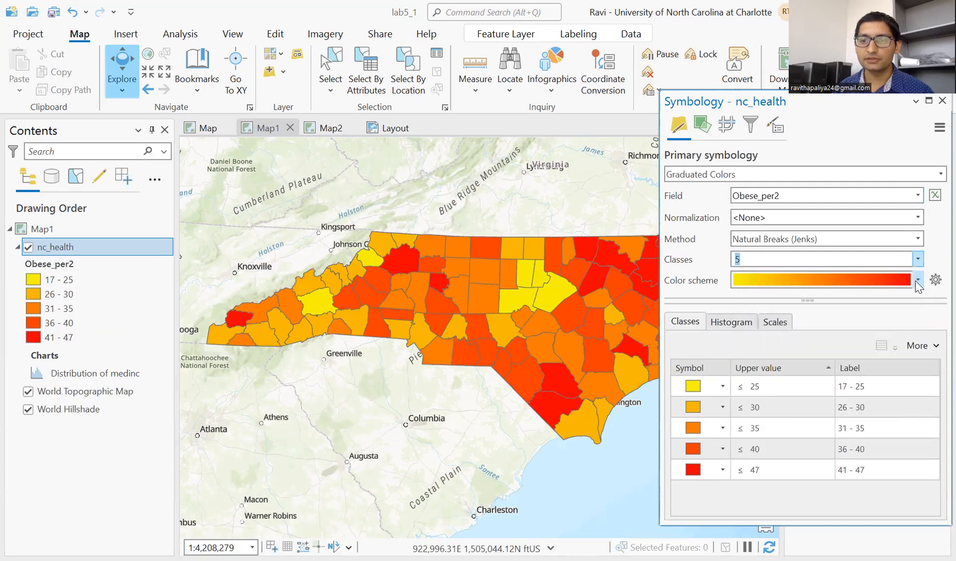
left_click(917, 280)
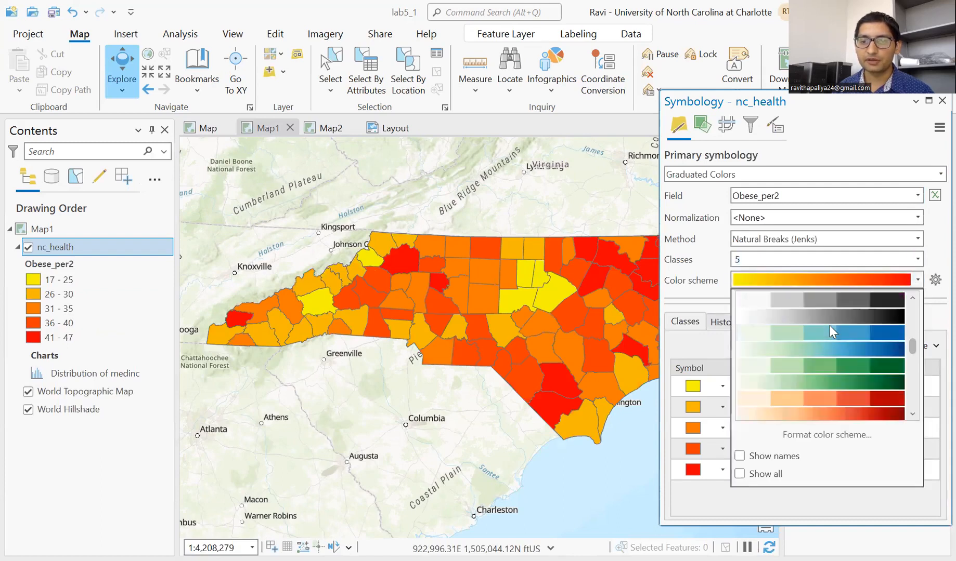
left_click(825, 366)
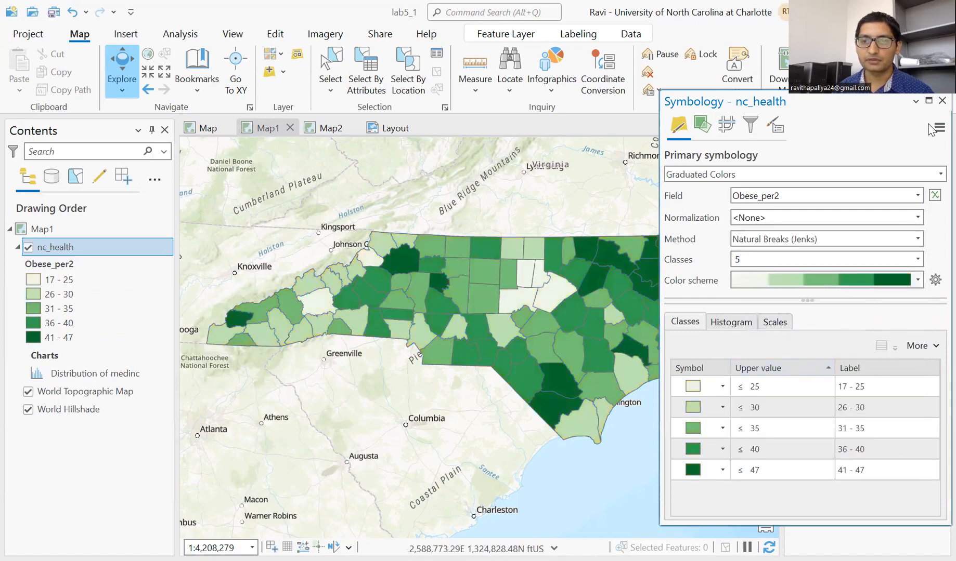
left_click(941, 100)
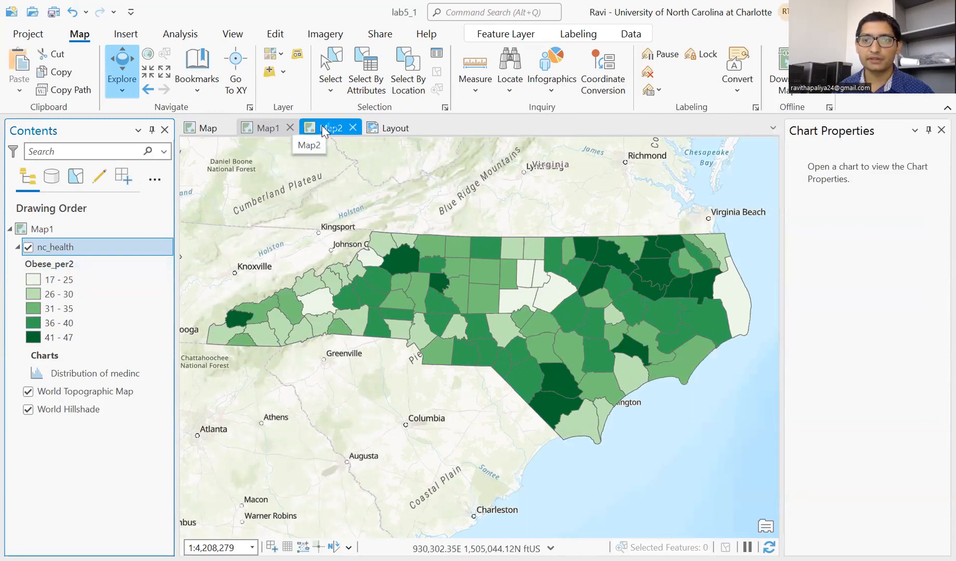
Close the chart properties and switch the nc_health layer in Map2 to Graduated Colors symbology.
left_click(940, 131)
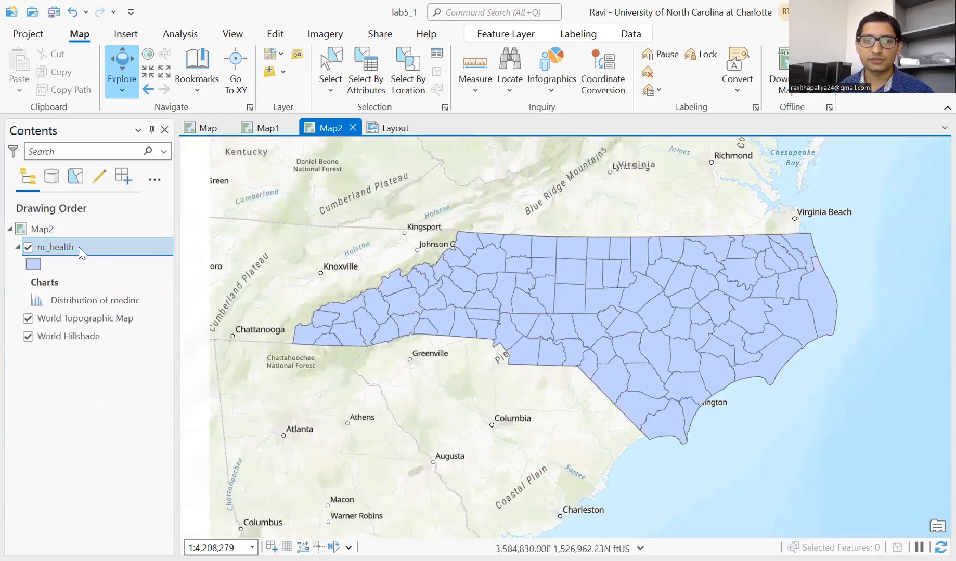
right_click(82, 253)
key("Escape")
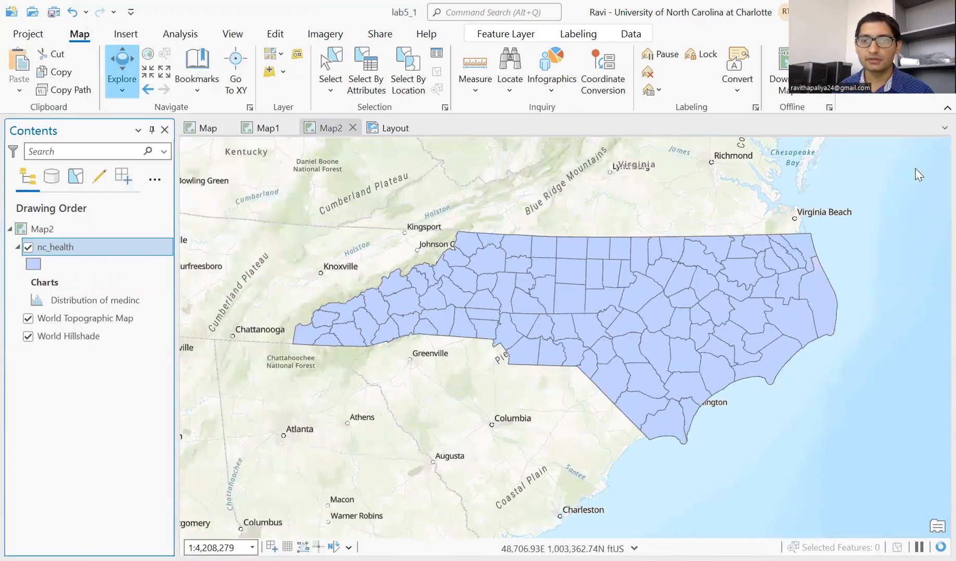
left_click(806, 175)
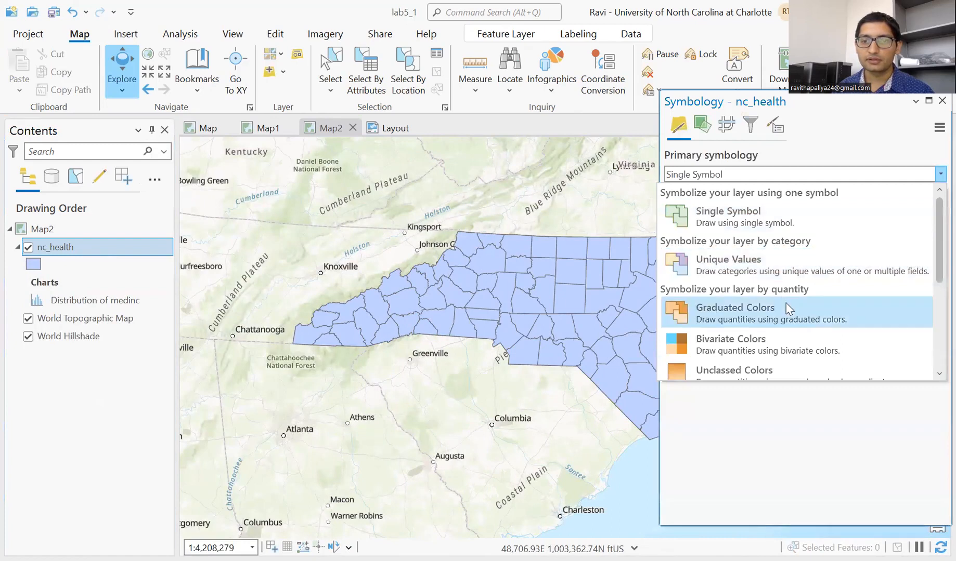
scroll(789, 311, "down", 3)
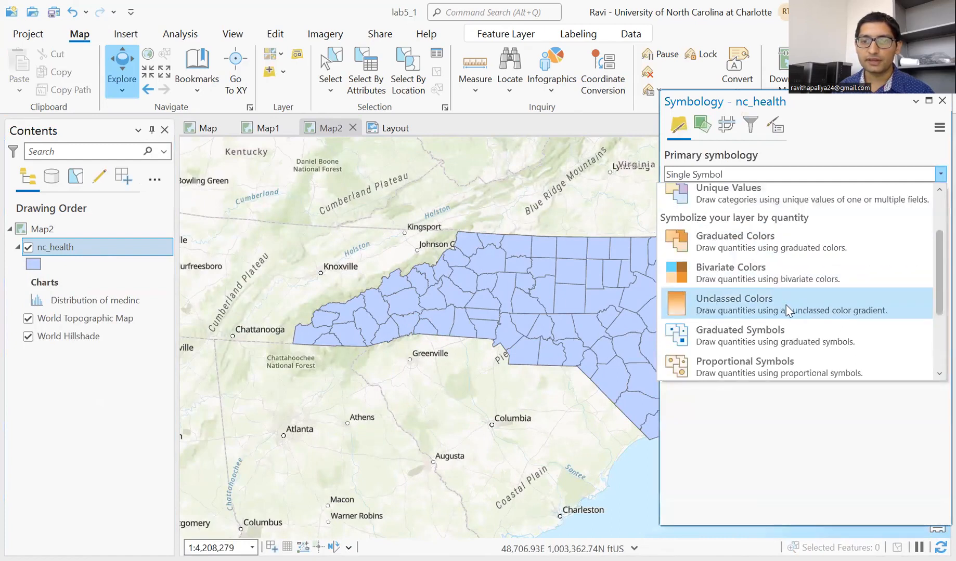
left_click(781, 242)
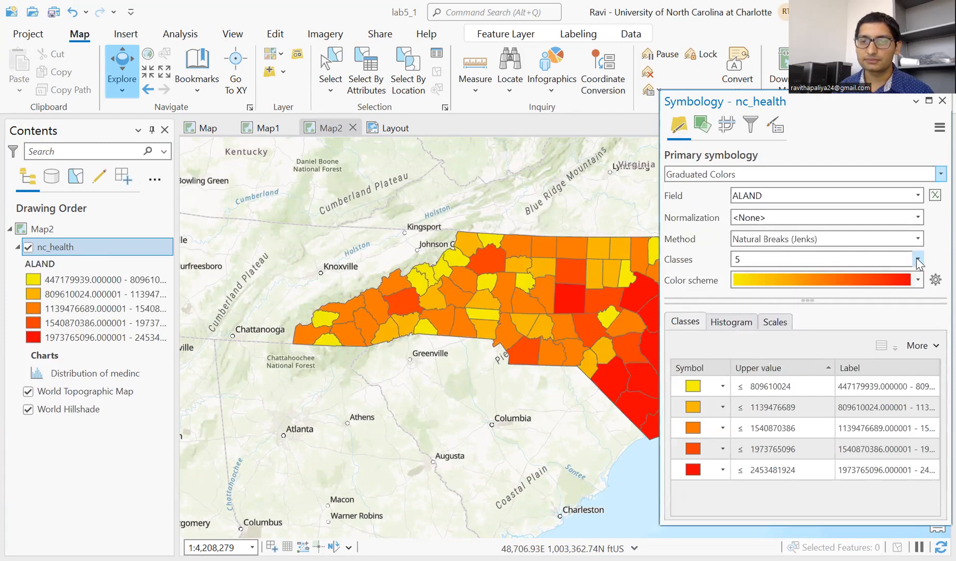
Base the graduated colors in Map2 on the medinc field with the cream-to-red color scheme.
left_click(917, 196)
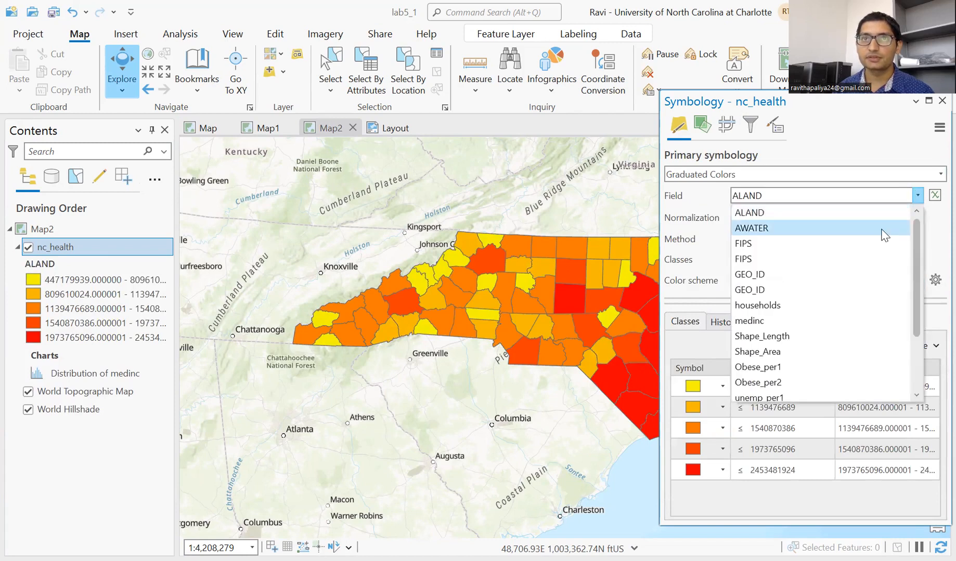
scroll(827, 286, "down", 2)
left_click(785, 243)
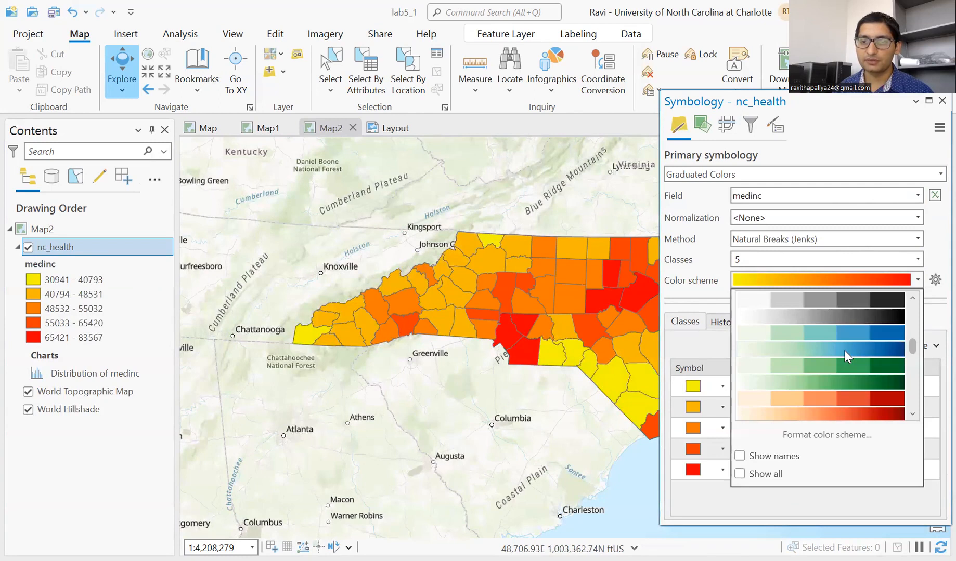
left_click(834, 394)
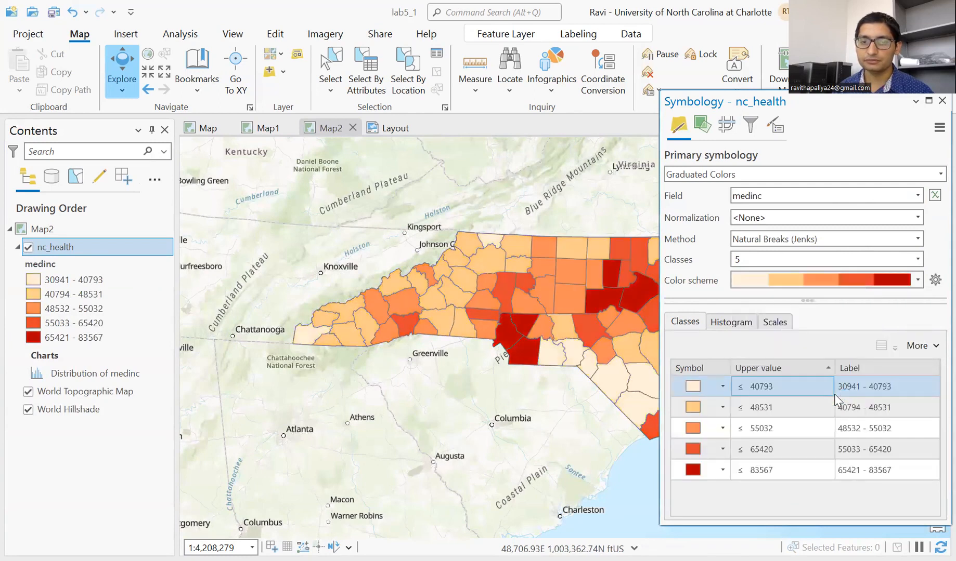
Compare the Obese_per2 map in Map1 with the medinc map in Map2 and return to the blank layout.
left_click(263, 127)
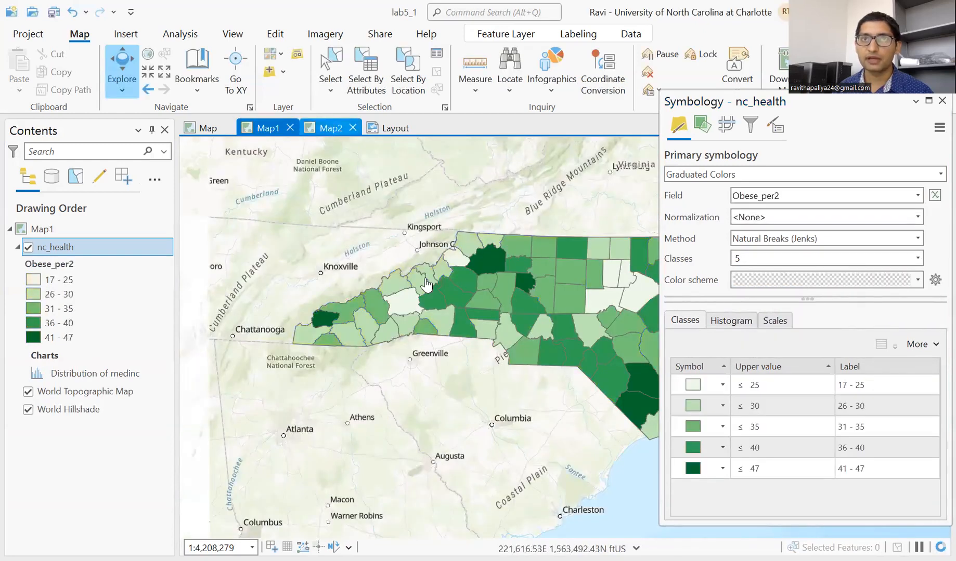
left_click(331, 128)
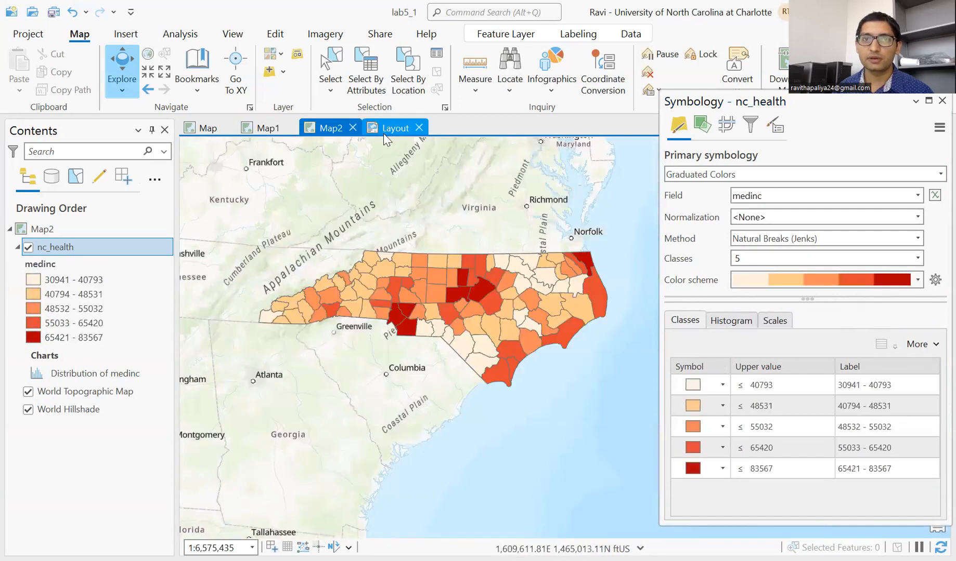
left_click(388, 131)
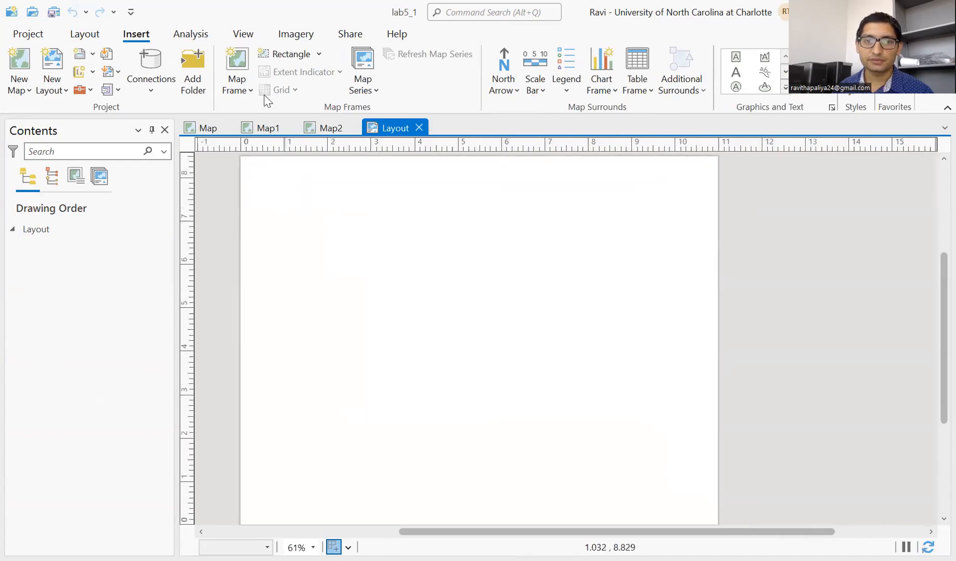
Insert a Map1 frame at 1:4,208,279 on the page's left half, about 5.5 in wide and 7.6 in high.
left_click(243, 83)
scroll(198, 260, "down", 2)
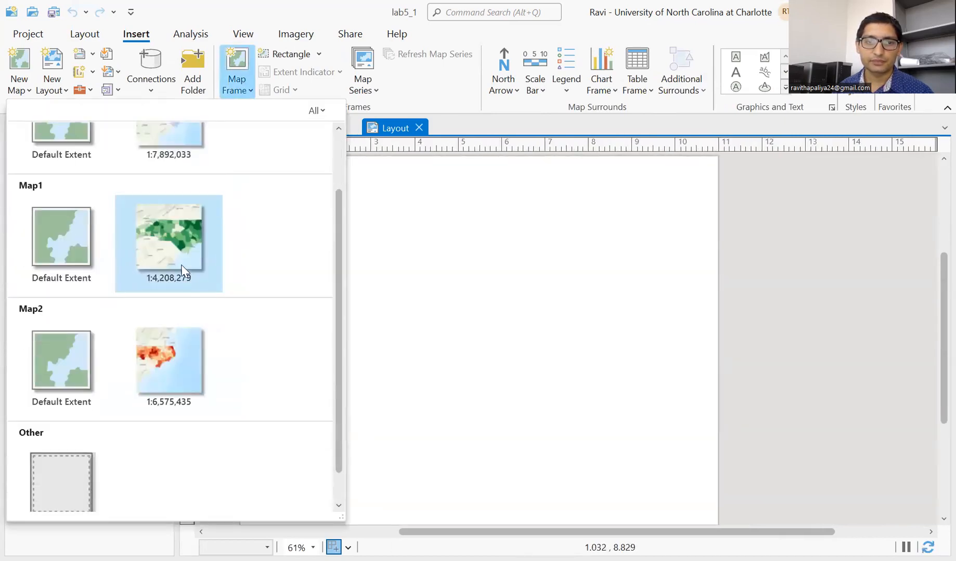
left_click(208, 246)
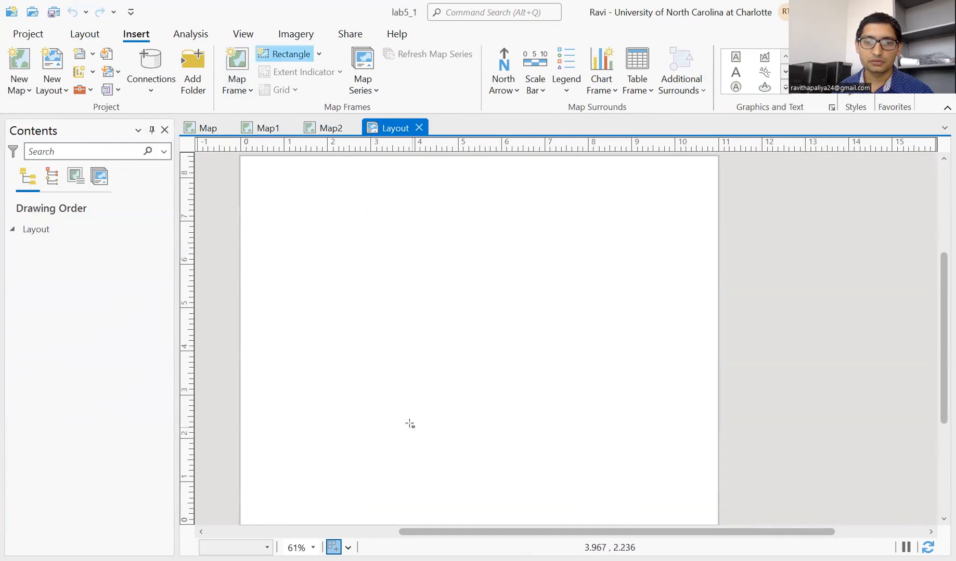
left_click_drag(261, 173, 493, 467)
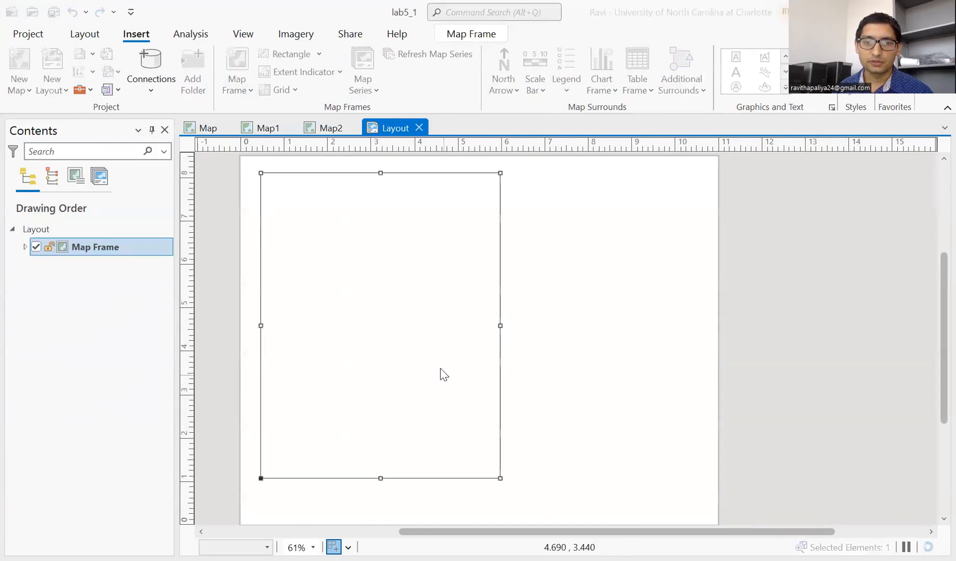
left_click_drag(385, 481, 387, 501)
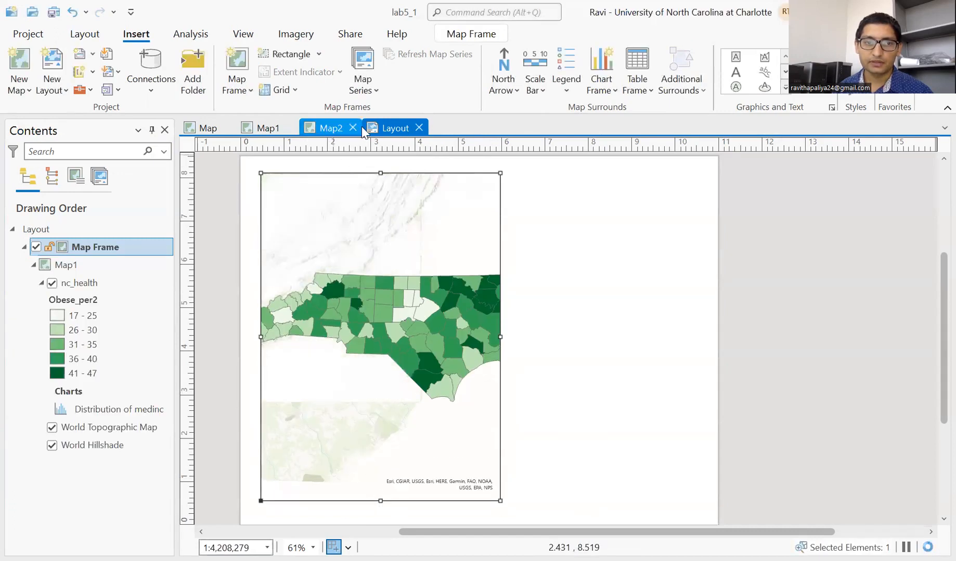
Insert a Map2 frame at 1:6,575,435 beside the Map1 frame, about 4.6 in wide and 7.4 in high.
left_click(360, 127)
left_click(394, 129)
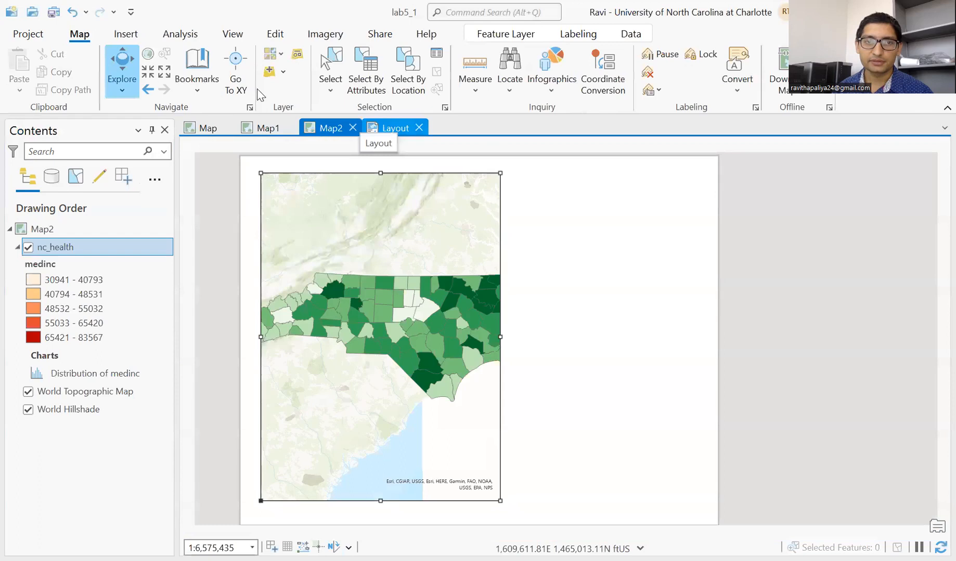
left_click(243, 90)
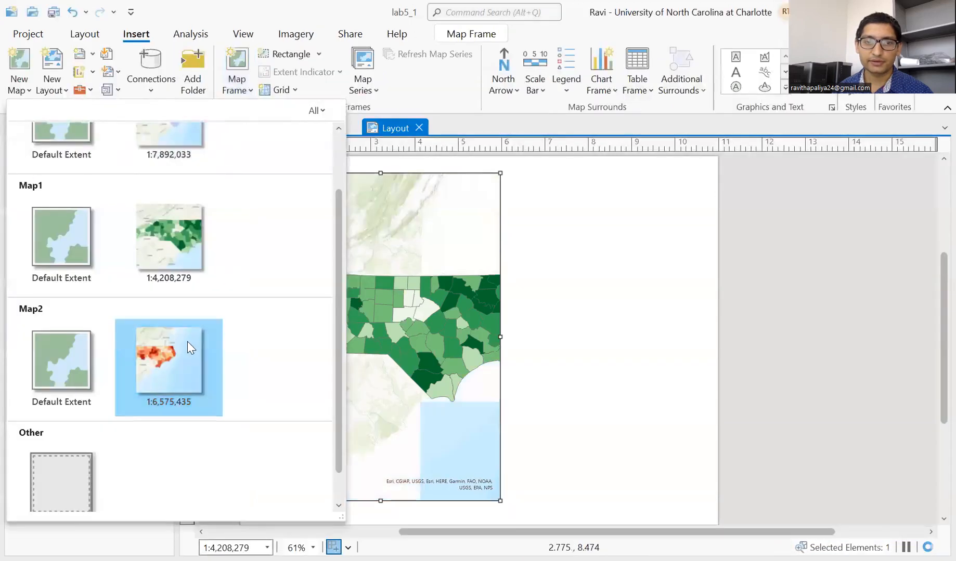
left_click(187, 342)
mouse_move(510, 173)
left_mouse_down()
mouse_move(684, 437)
mouse_move(710, 498)
left_mouse_up()
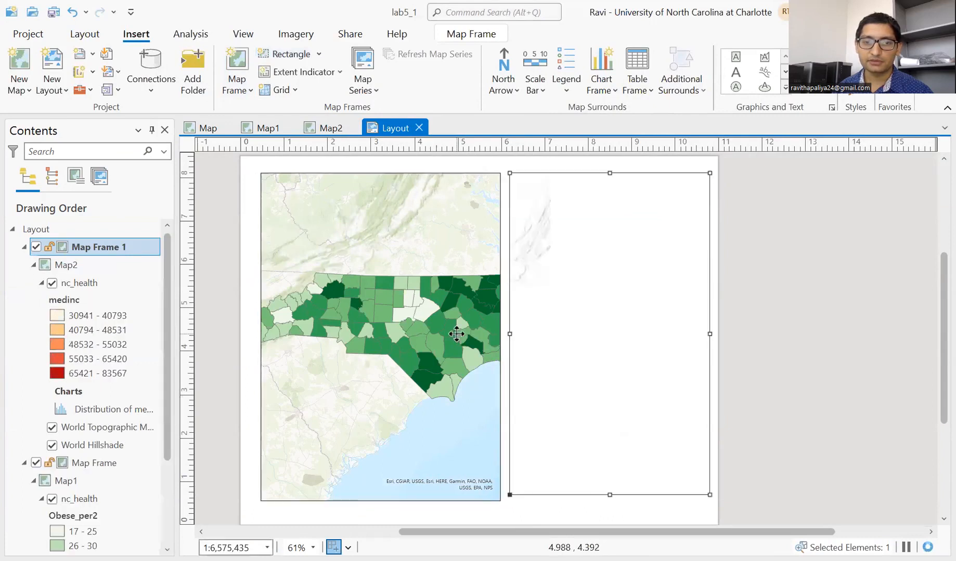
Narrow the Map1 frame from its right edge and widen the Map2 frame leftward to about 5.3 in.
left_click(495, 341)
mouse_move(497, 342)
left_mouse_down()
mouse_move(468, 341)
mouse_move(502, 337)
mouse_move(478, 335)
left_mouse_up()
left_click(510, 338)
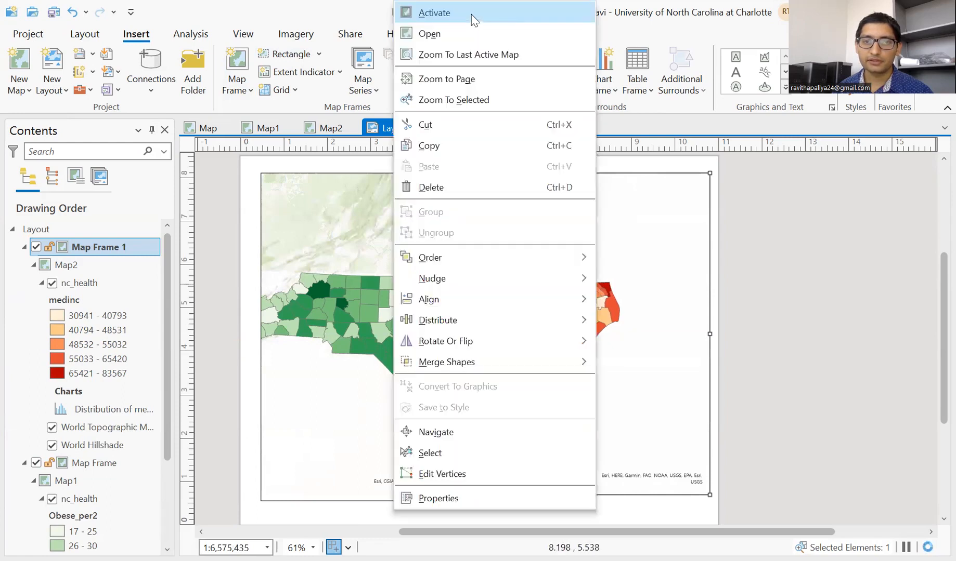
Activate the Map2 frame, fit all of North Carolina inside it at 1:6,709,628, and close the activation.
left_click(472, 19)
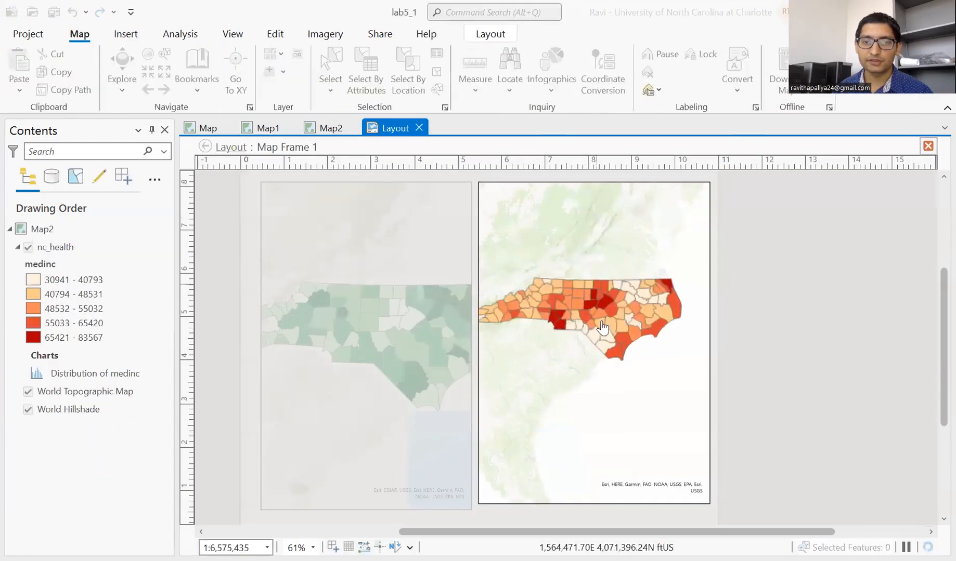
left_click(490, 34)
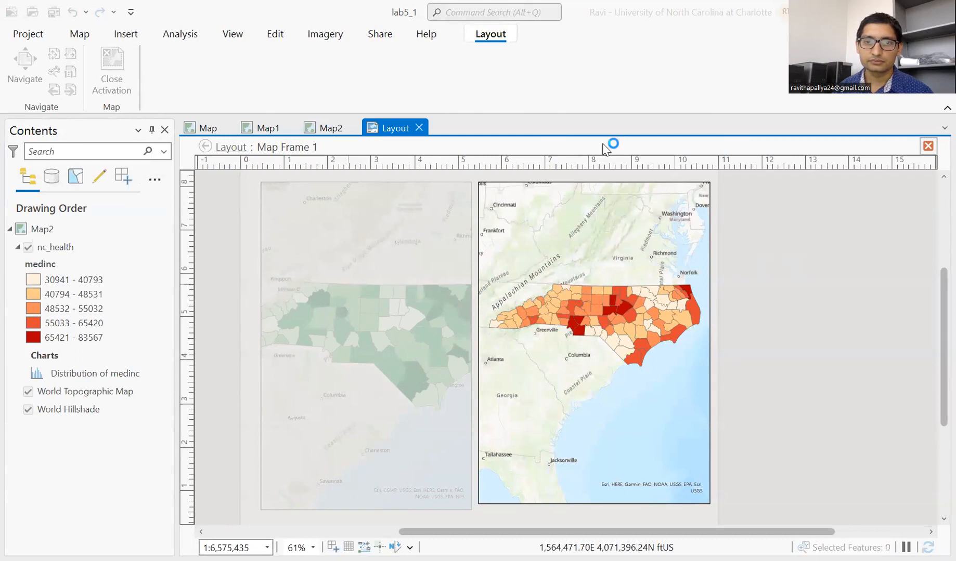
right_click(530, 240)
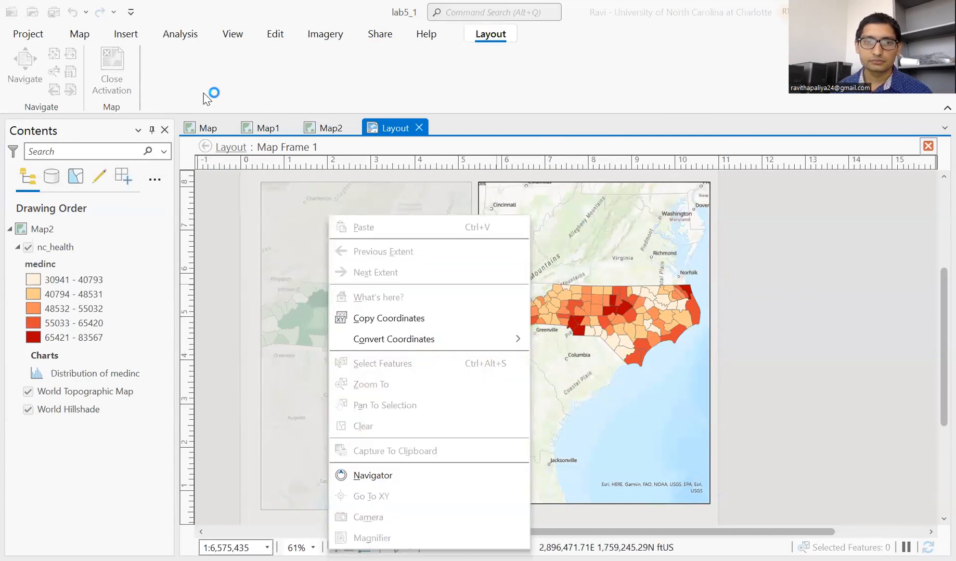
left_click(289, 244)
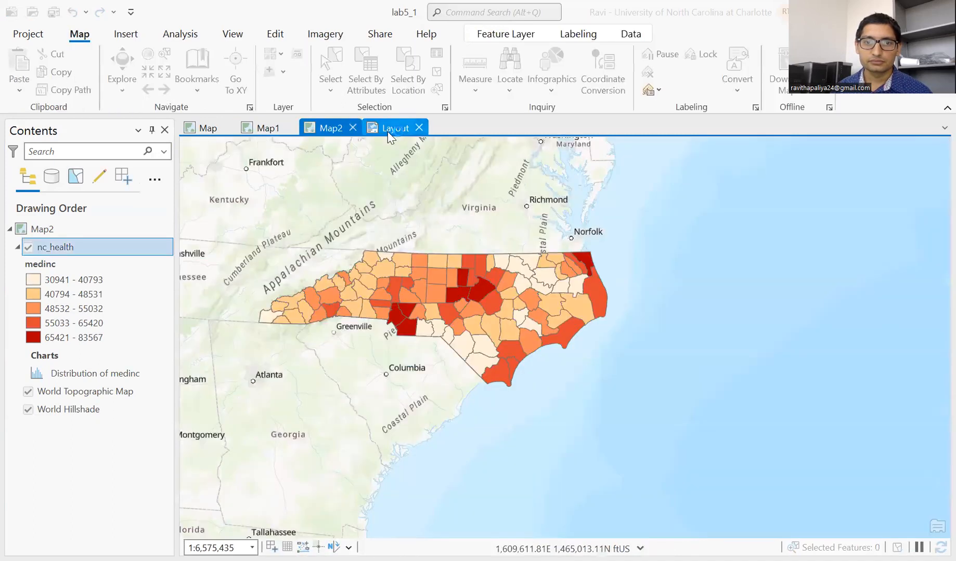
left_click(388, 133)
right_click(617, 246)
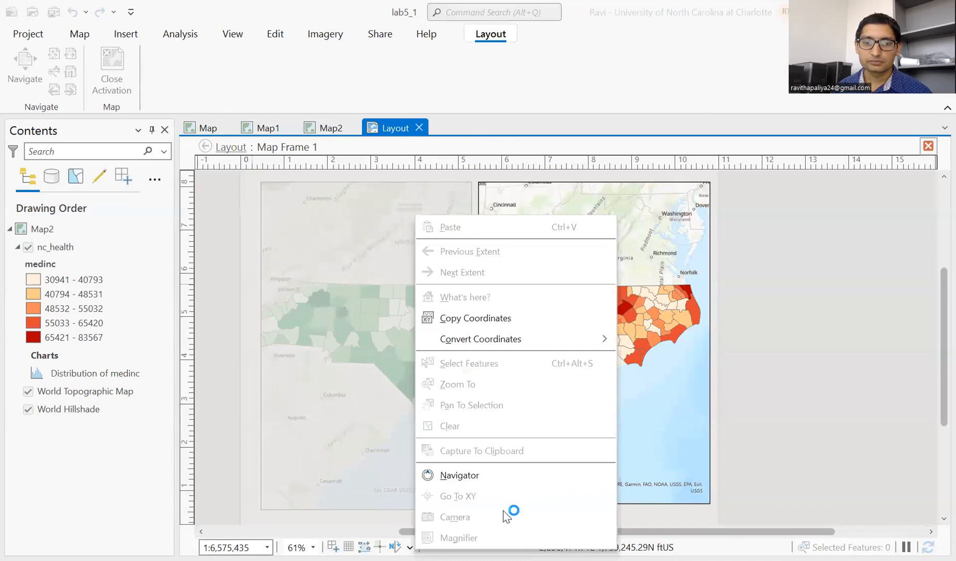
left_click(784, 359)
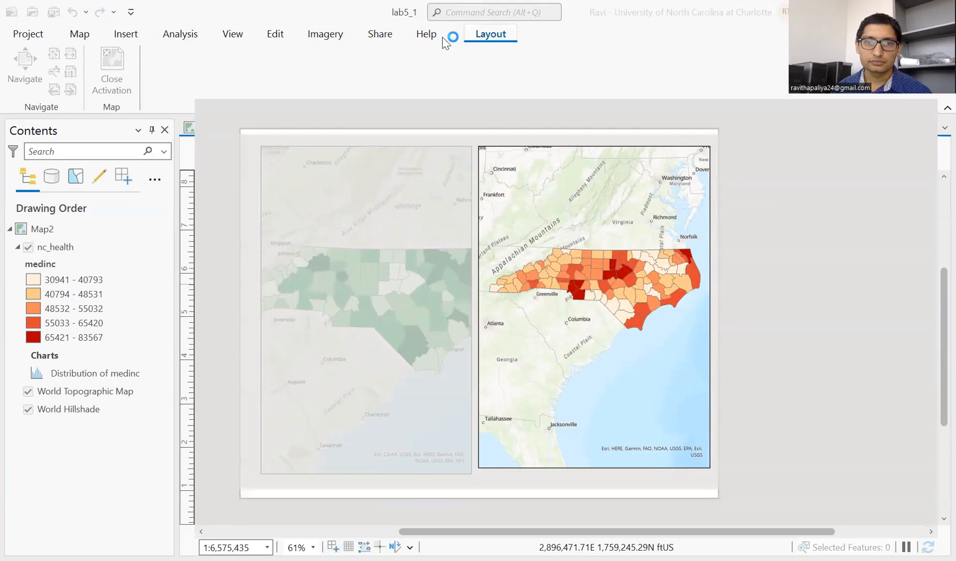
left_click(433, 35)
left_click(130, 36)
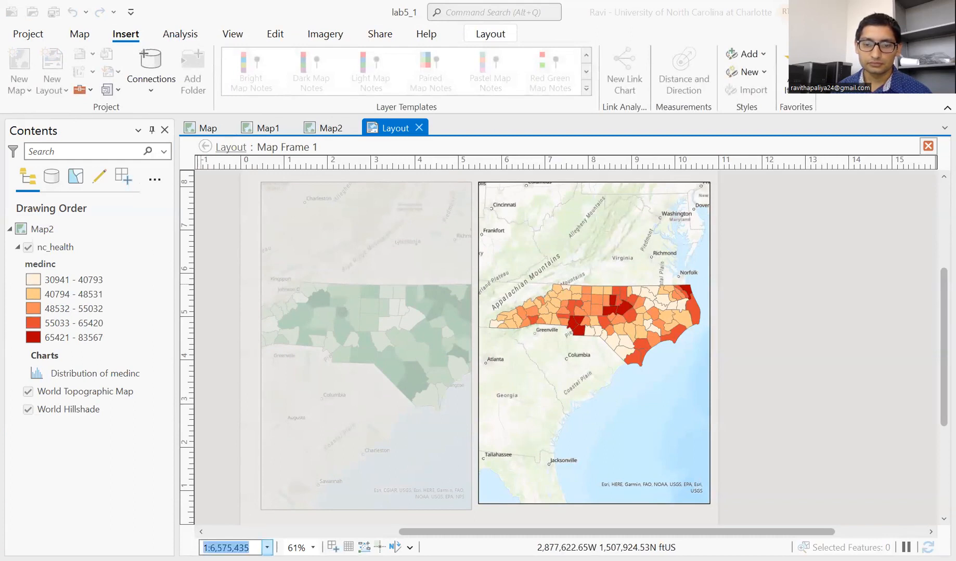
scroll(590, 303, "down", 1)
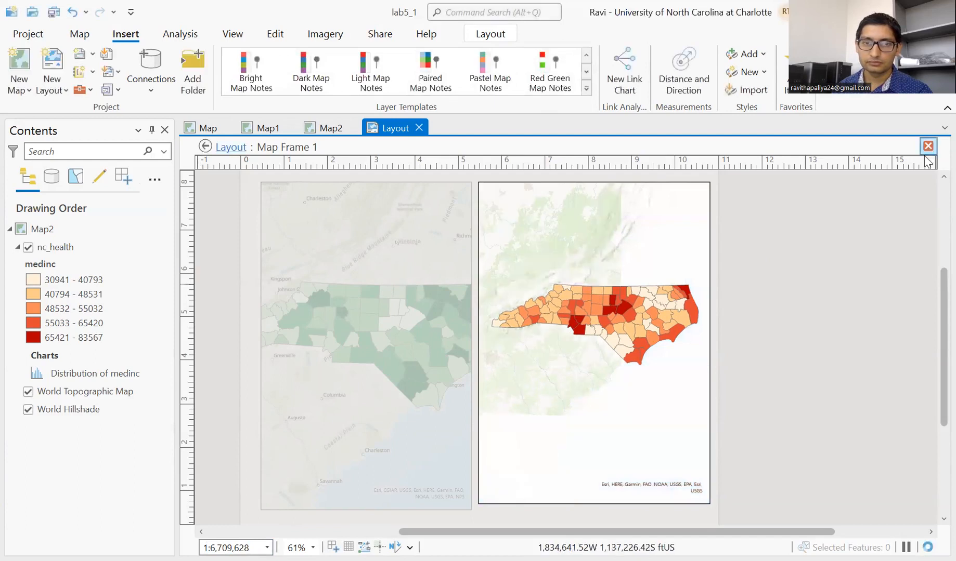
left_click(490, 34)
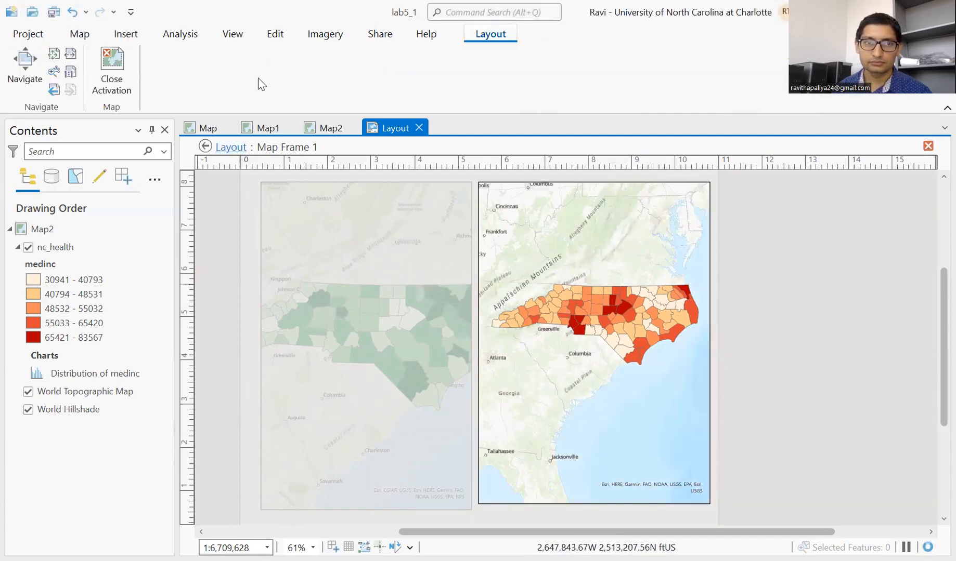
left_click(121, 65)
Activate the Map1 frame, fit all of North Carolina inside it at 1:6,575,435, and return to the layout.
left_click(375, 295)
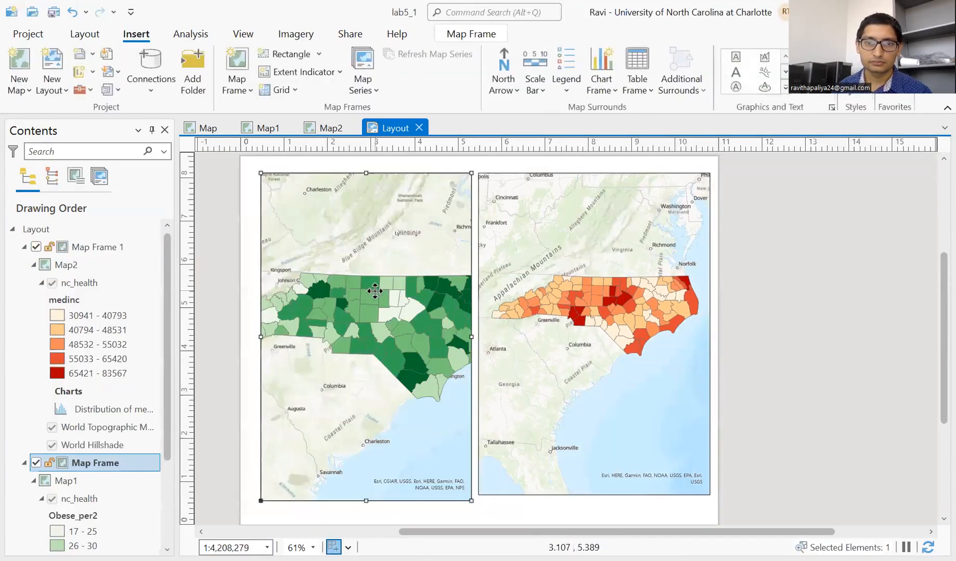
double_click(314, 304)
left_click_drag(353, 323, 343, 315)
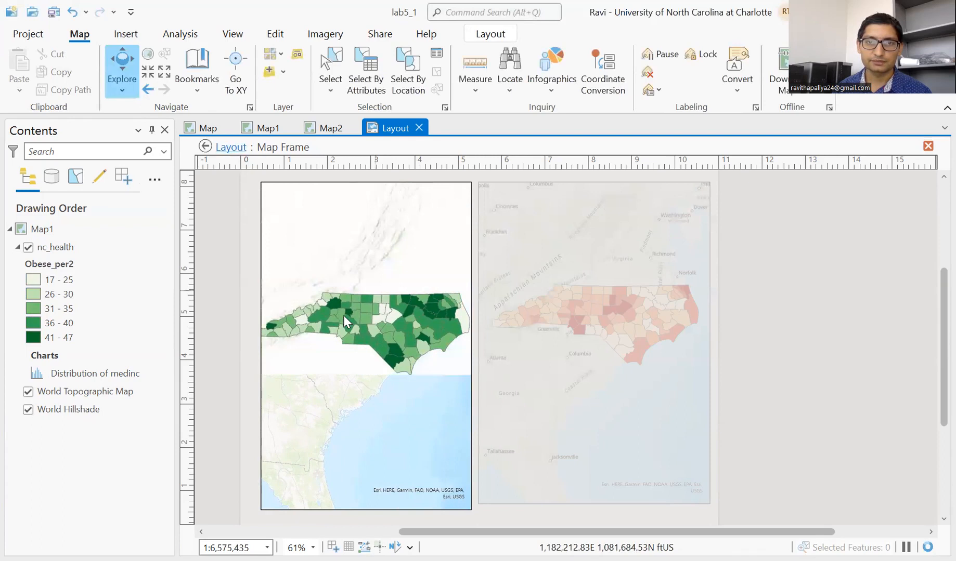
left_click(493, 33)
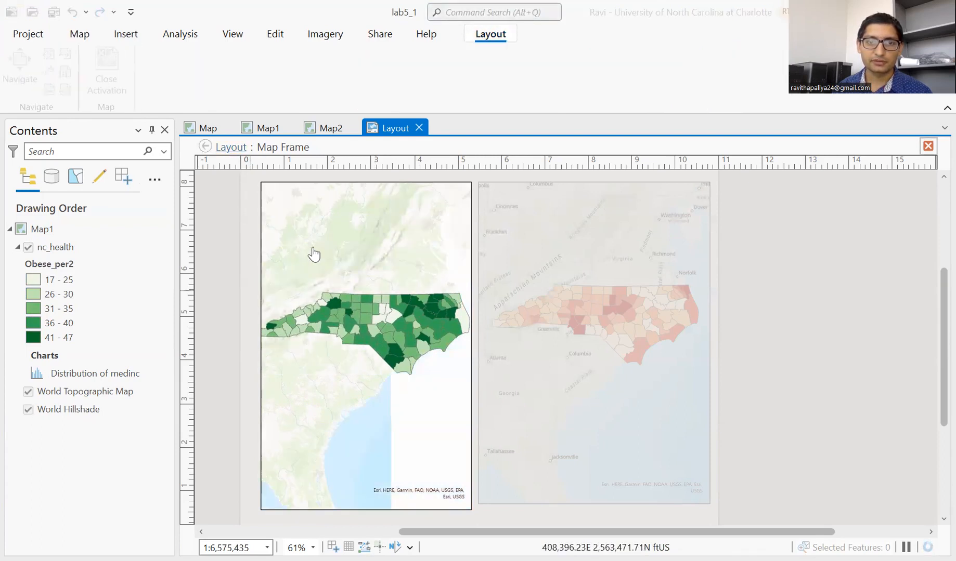
left_click(205, 147)
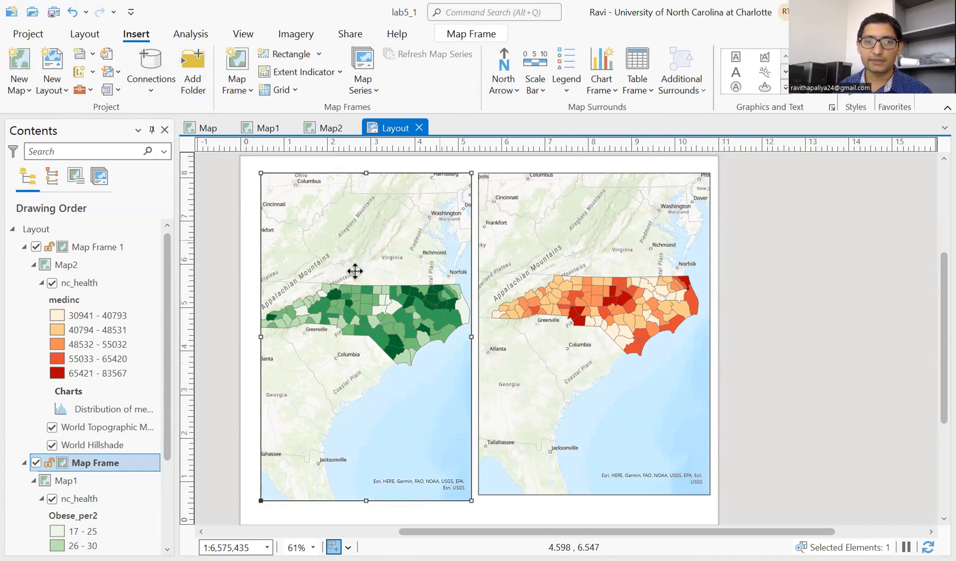
Add a legend for the Map1 frame in its lower-left area, about 1.7 in wide and 2.4 in high.
left_click(605, 239)
left_click(403, 217)
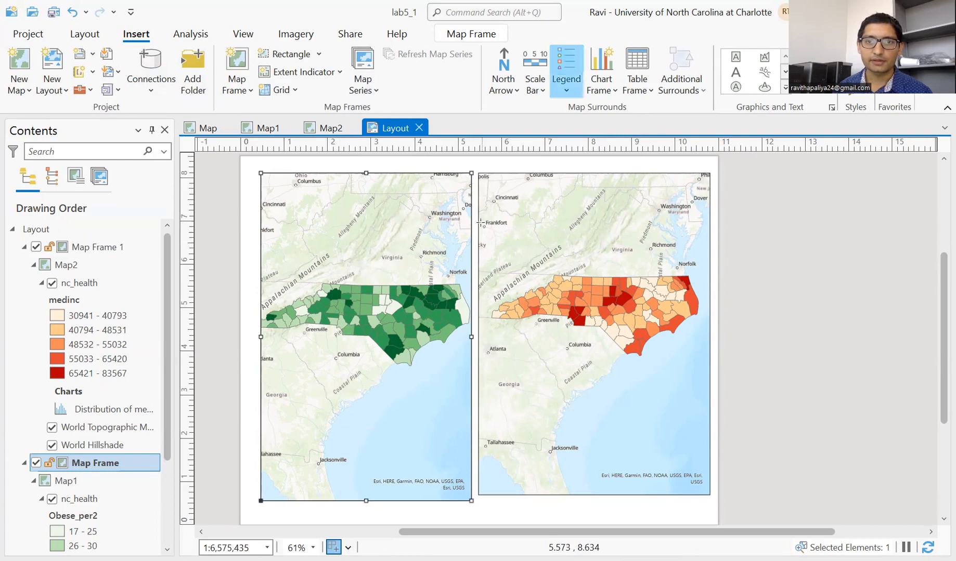
left_click_drag(280, 383, 351, 489)
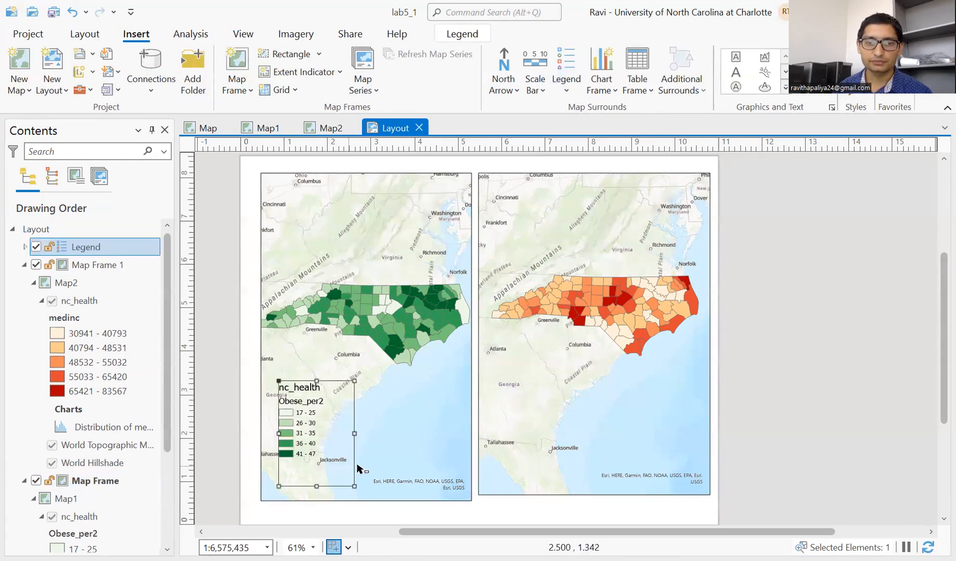
Add a legend for the Map2 frame in its lower-left area, about 1.6 in wide and 2.4 in high.
left_click(584, 294)
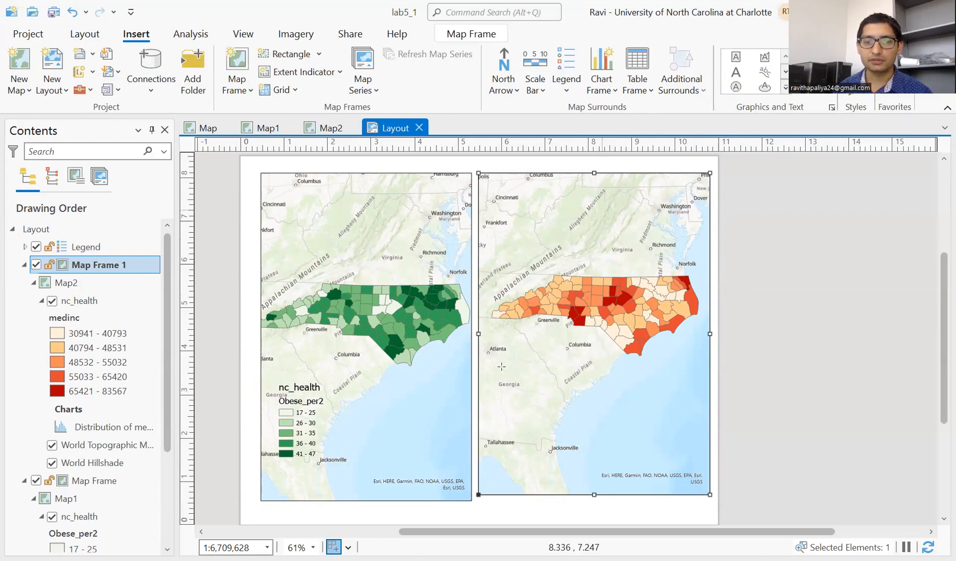
left_click(565, 68)
left_click_drag(502, 367, 571, 472)
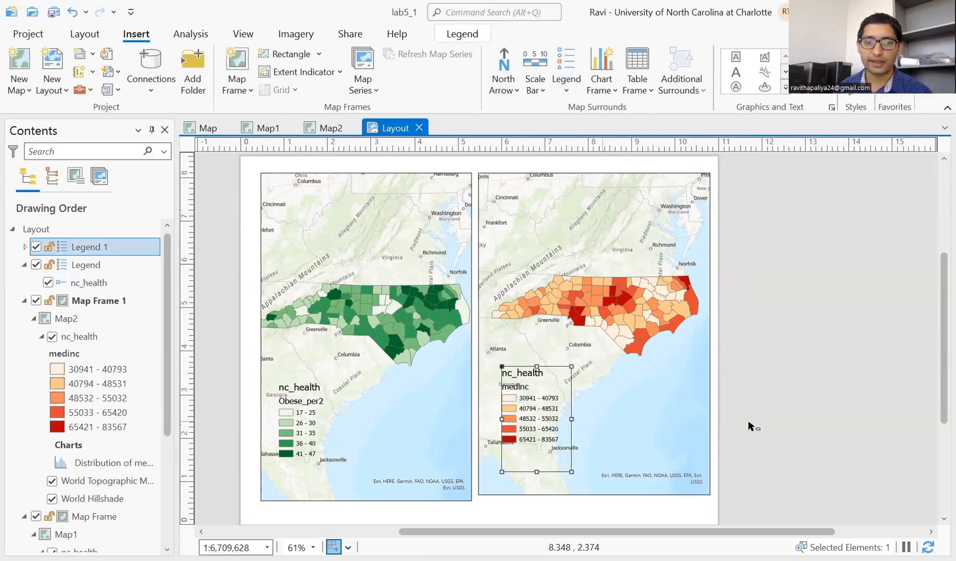
Move the medinc legend slightly down and the Obese_per2 legend slightly up so they line up at the same height.
left_click_drag(525, 408, 531, 417)
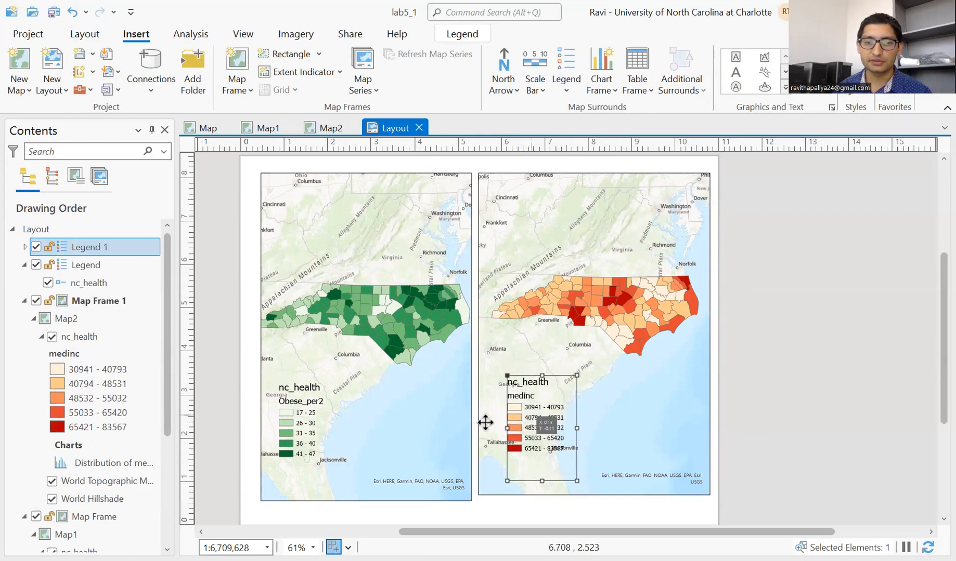
left_click_drag(297, 417, 295, 412)
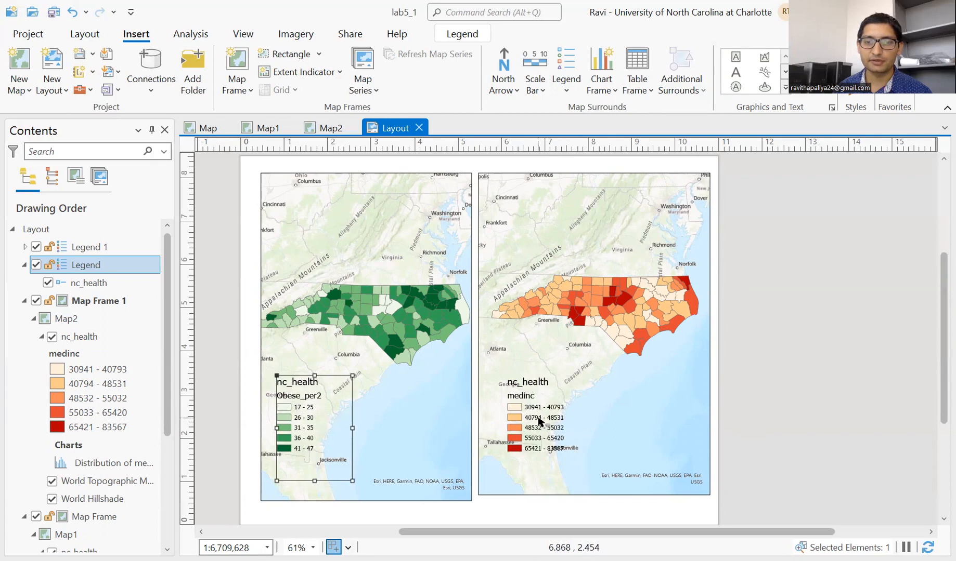
left_click(537, 418)
left_click(752, 407)
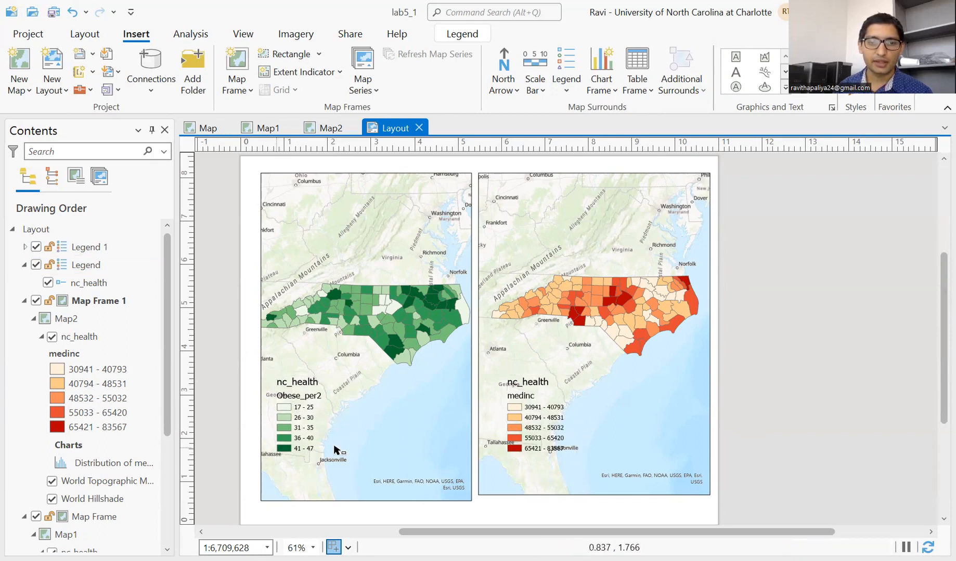
Convert the Map1 legend to graphics and open its Obese_per2 label for text editing.
left_click(318, 412)
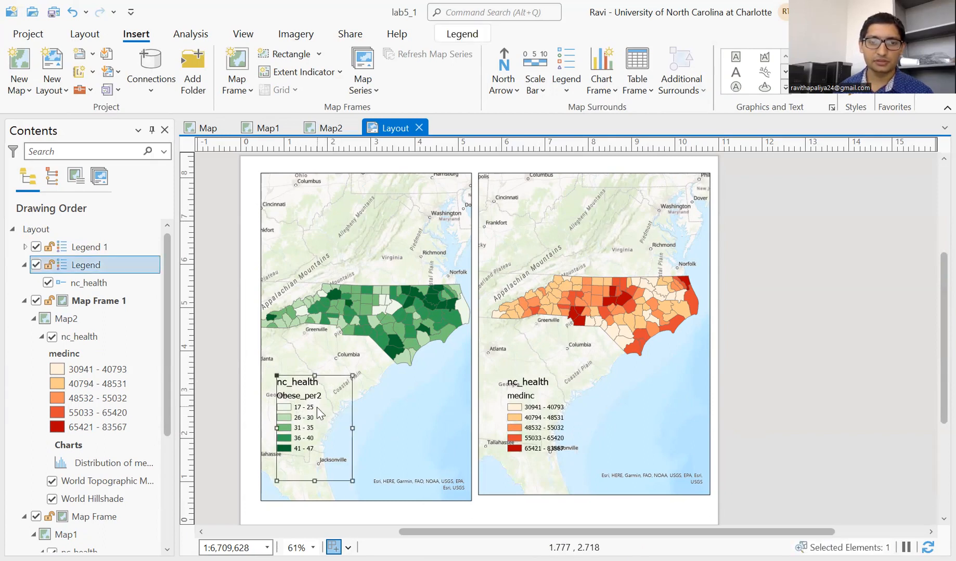
right_click(319, 413)
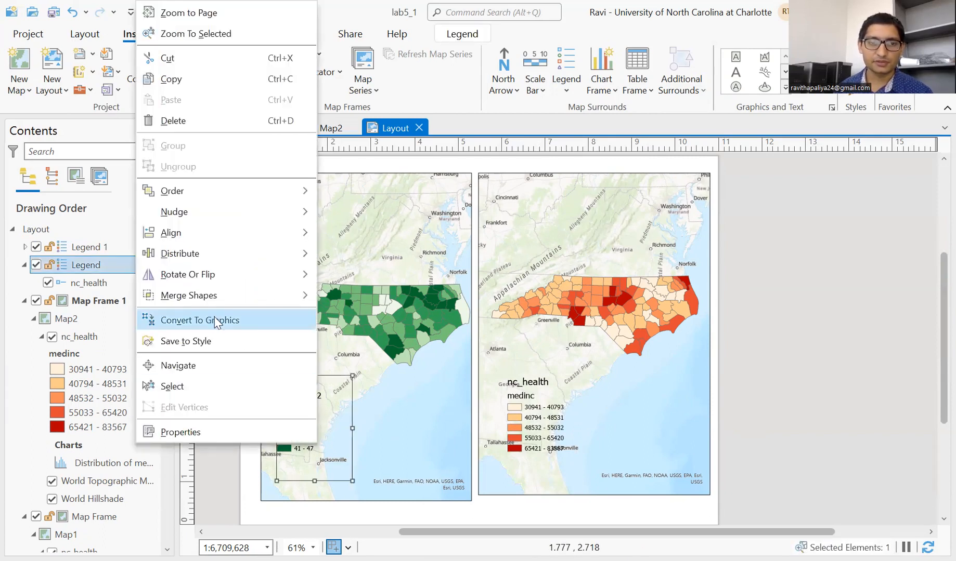
left_click(215, 324)
left_click(305, 396)
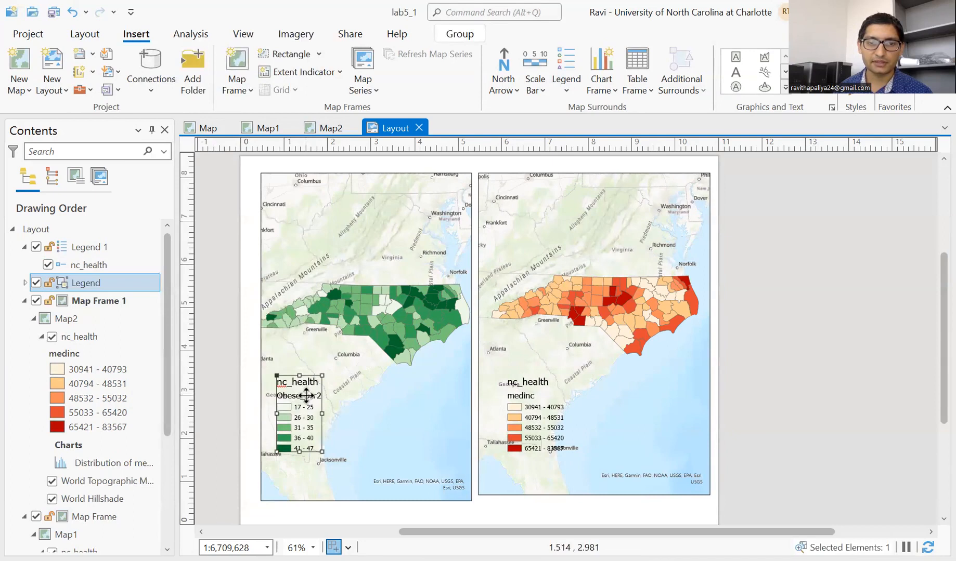
double_click(306, 396)
left_click_drag(288, 399, 441, 392)
left_click(350, 391)
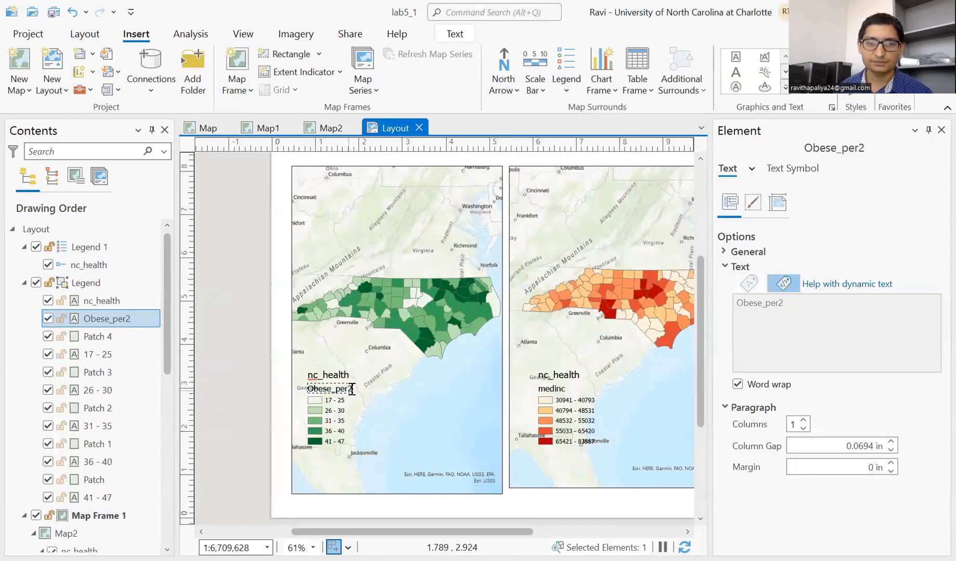
Close the element properties and place a scale bar about 2.4 in wide just below the Map1 frame.
left_click(544, 389)
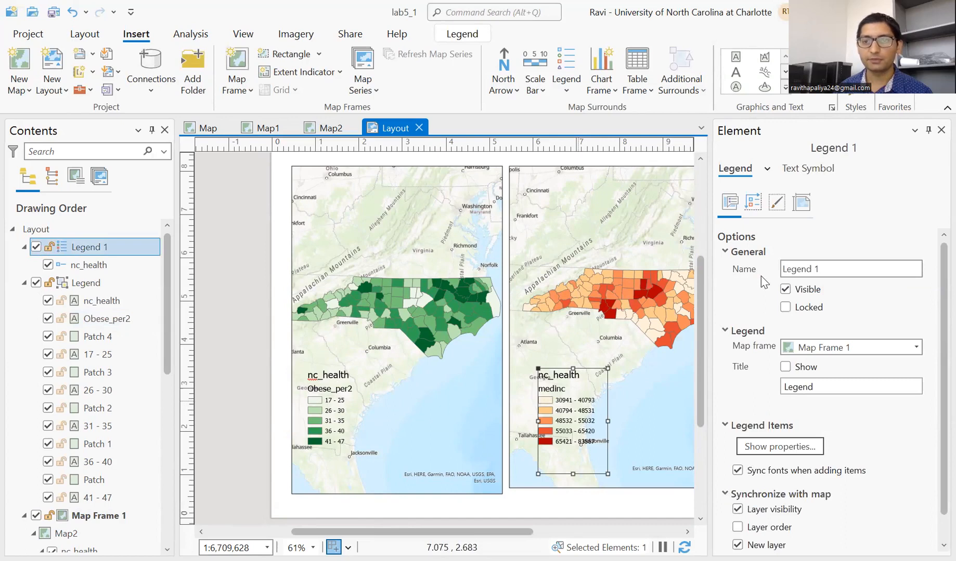
left_click_drag(445, 237, 381, 245)
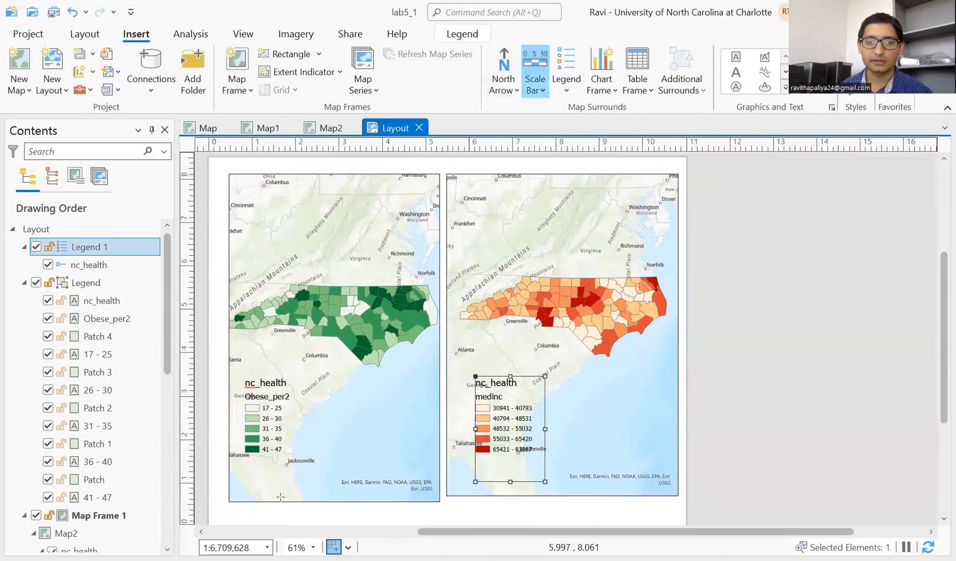
left_click_drag(268, 502, 372, 524)
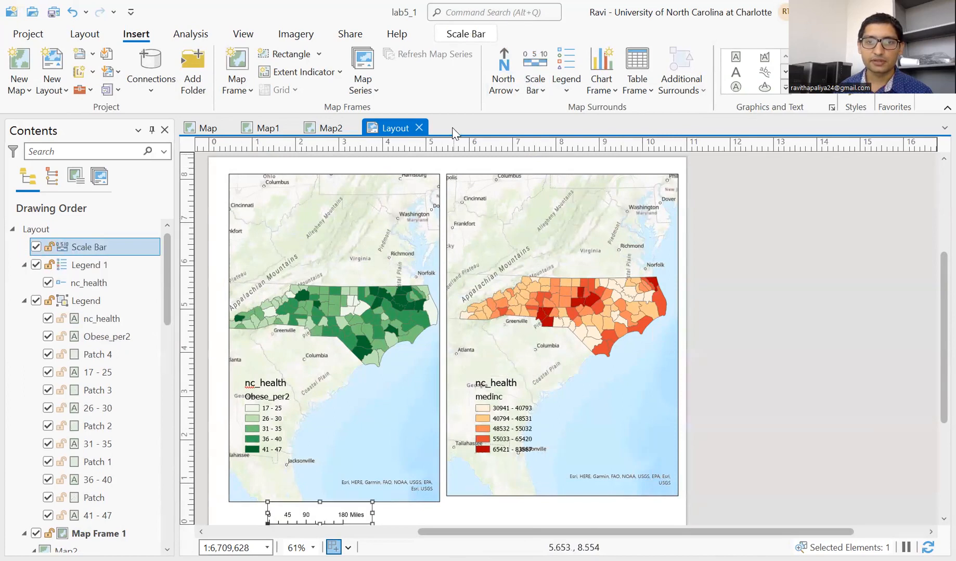
Place a north arrow near the Map2 frame's upper-right corner and add a text box about 3.9 in wide above the two map frames.
left_click(514, 56)
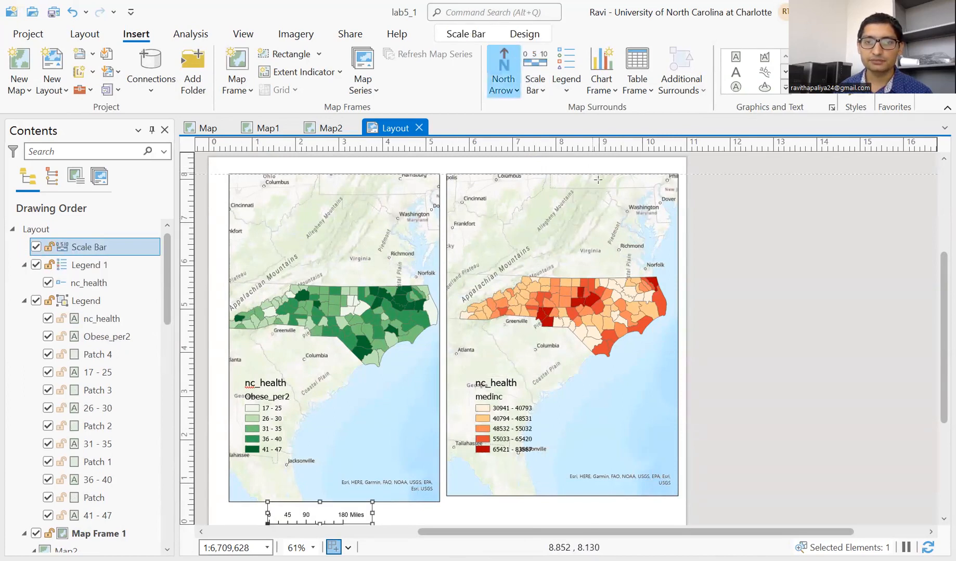
left_click(639, 200)
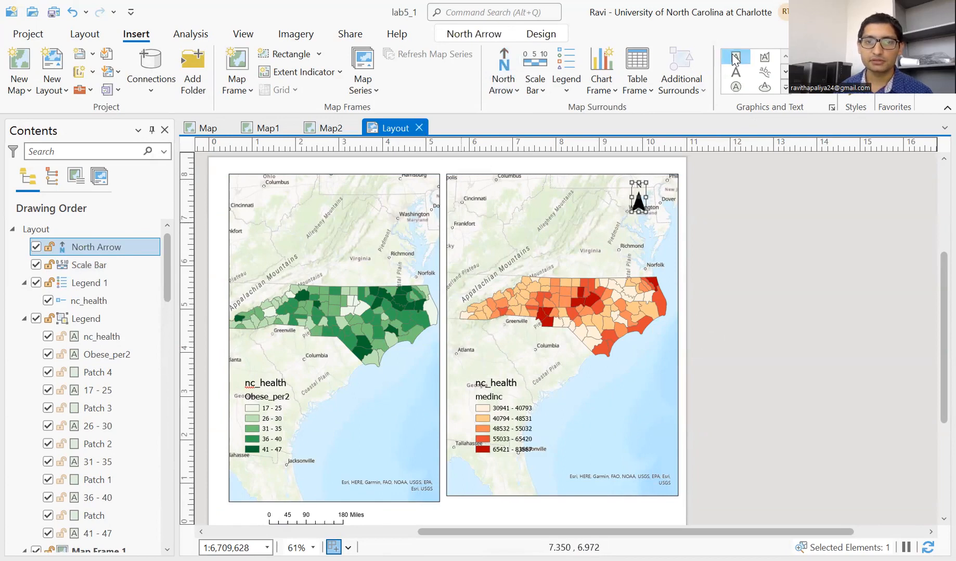
left_click_drag(317, 157, 485, 173)
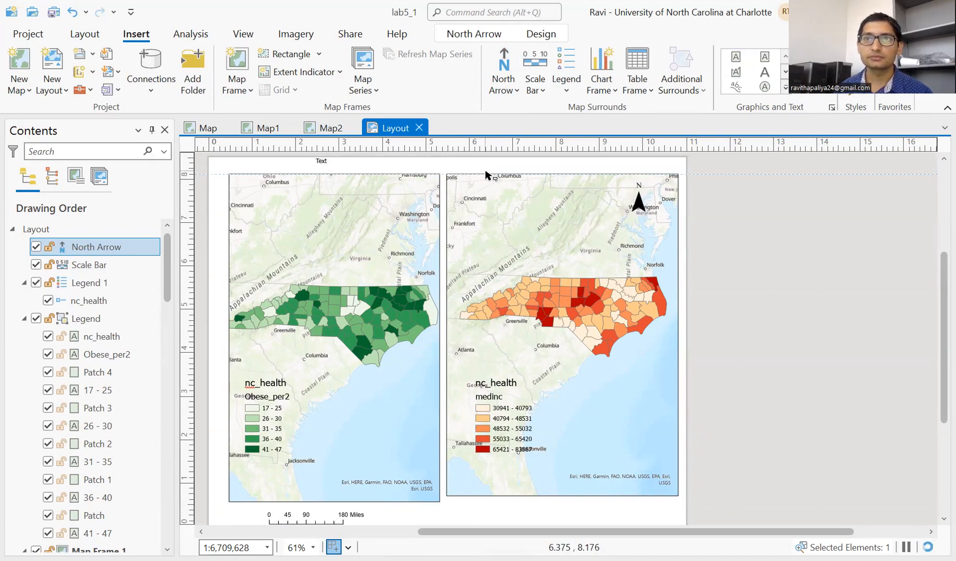
left_click(688, 349)
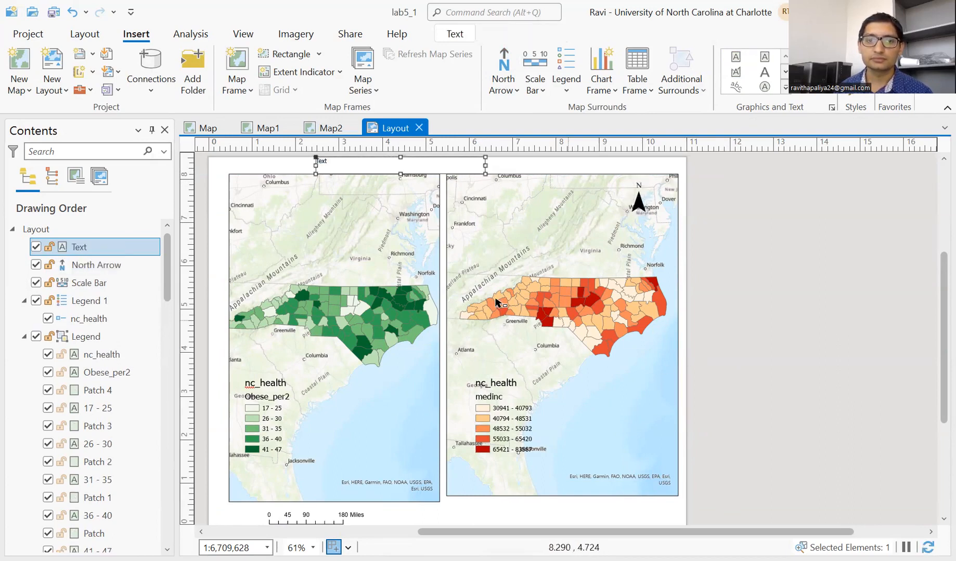
Open the layout's export settings and review the file type and the full output path.
left_click_drag(421, 297, 443, 290)
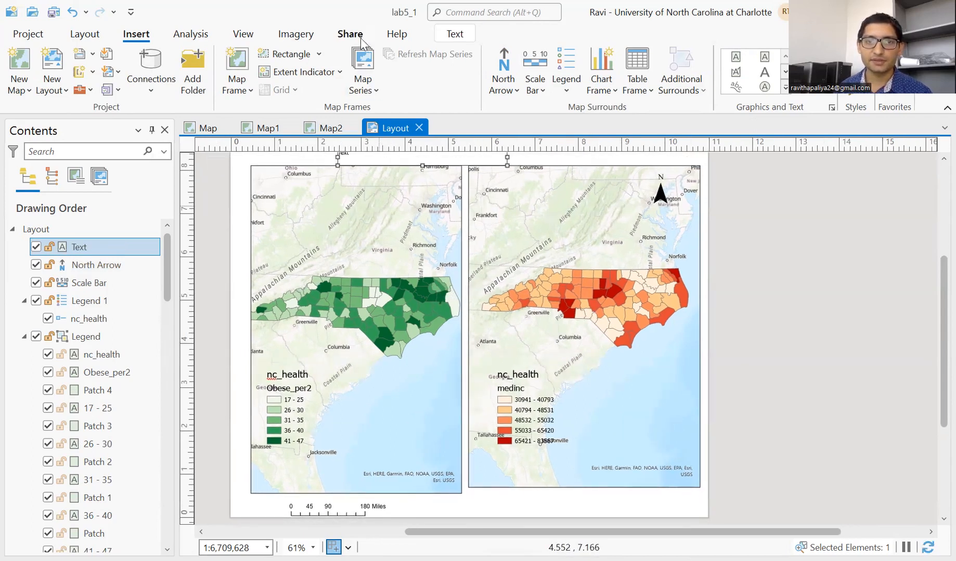
left_click(352, 37)
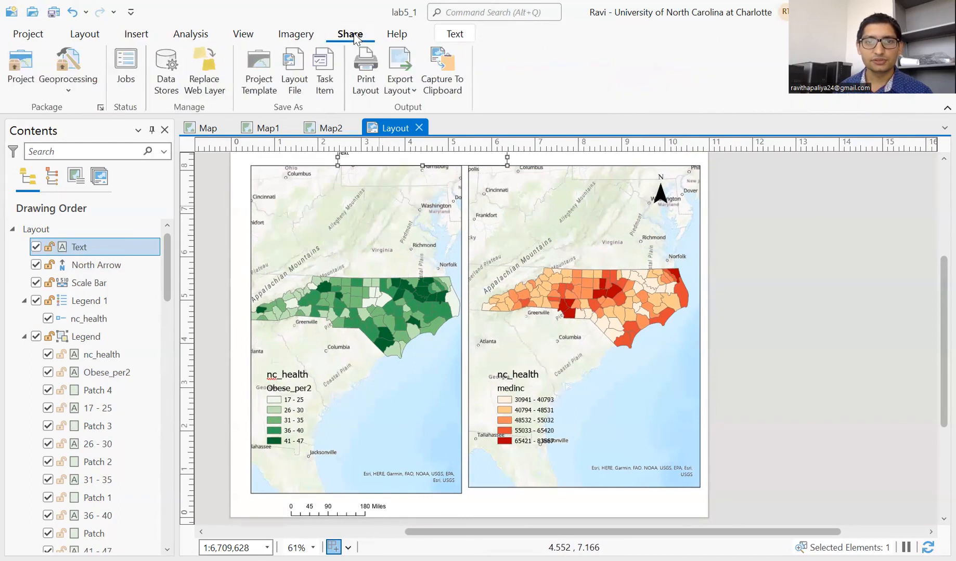
left_click(395, 63)
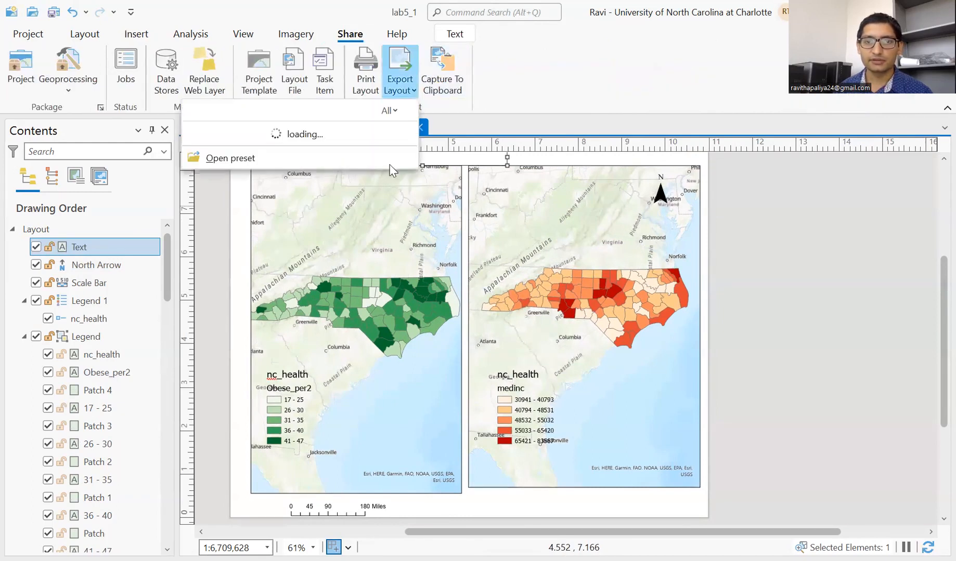
left_click(241, 155)
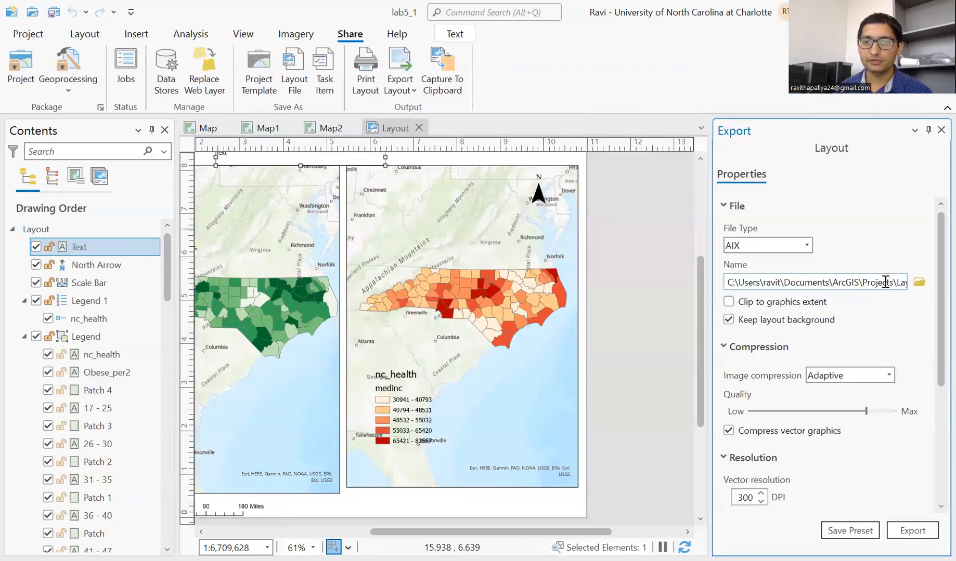
left_click(893, 283)
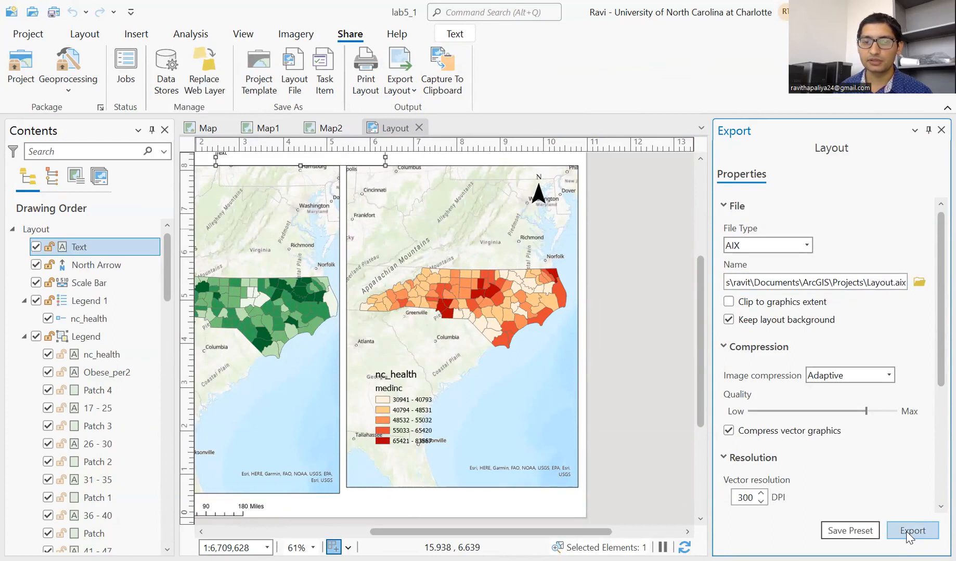
left_click_drag(432, 385, 552, 385)
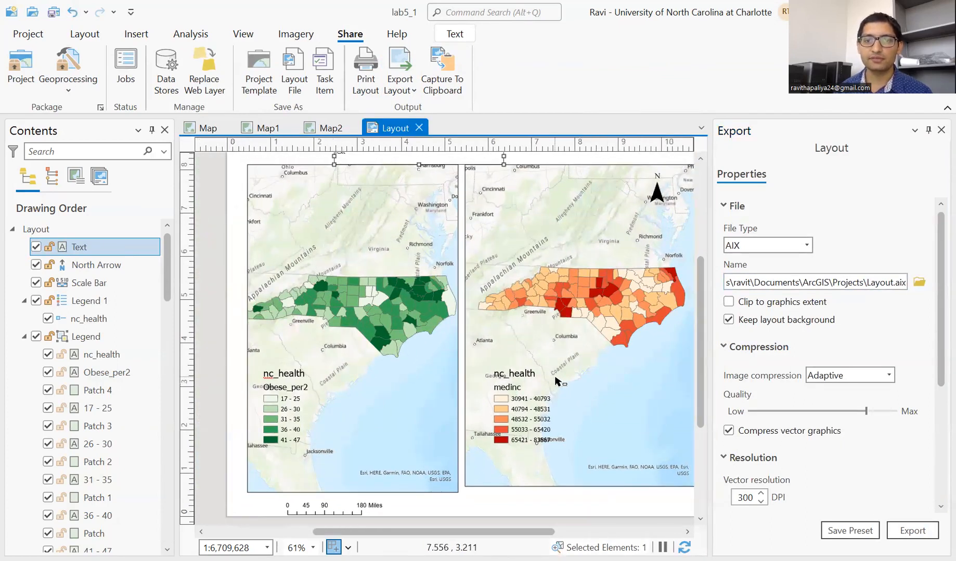